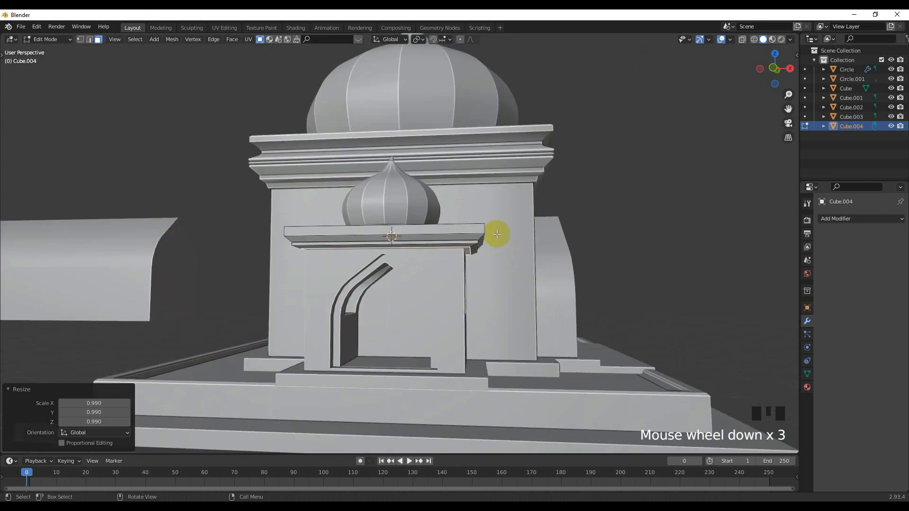
Inset the porch roof's top face by about 0.023 m and scale the inset face to about 0.973.
scroll(486, 266, "up", 2)
scroll(485, 265, "up", 2)
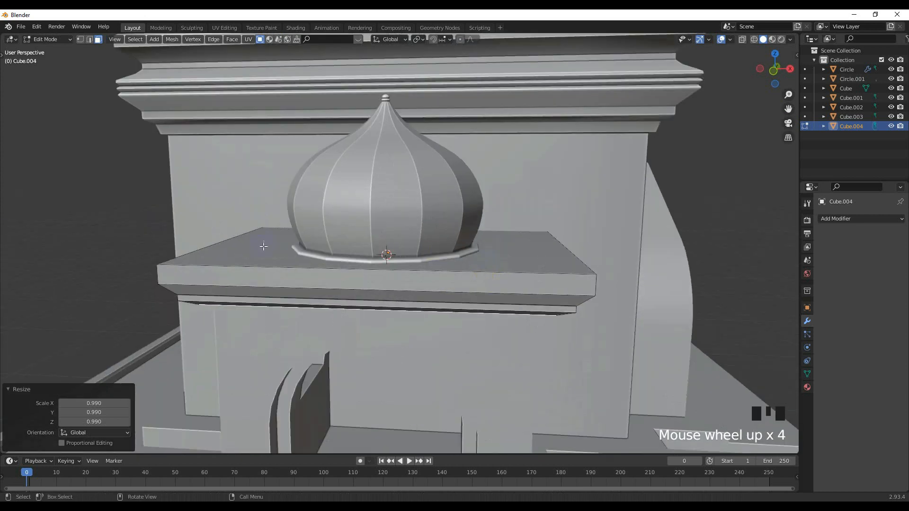
left_click(286, 254)
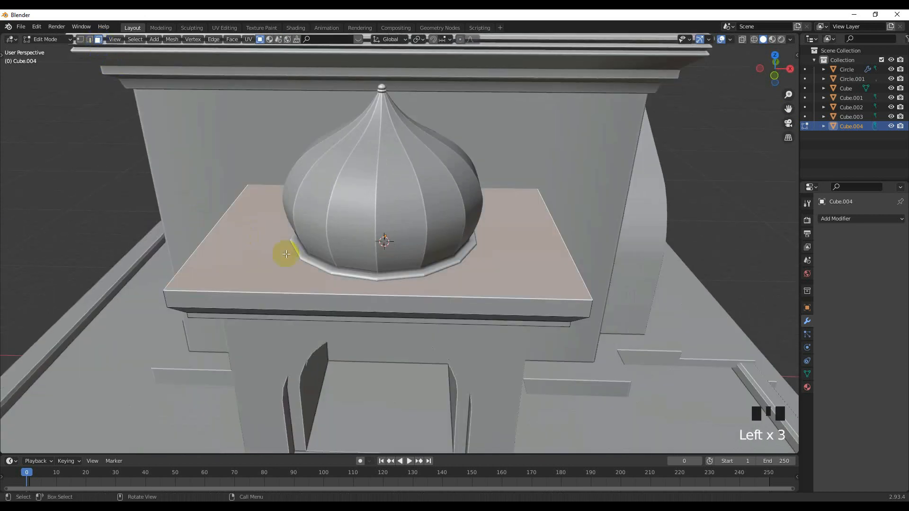
key("i")
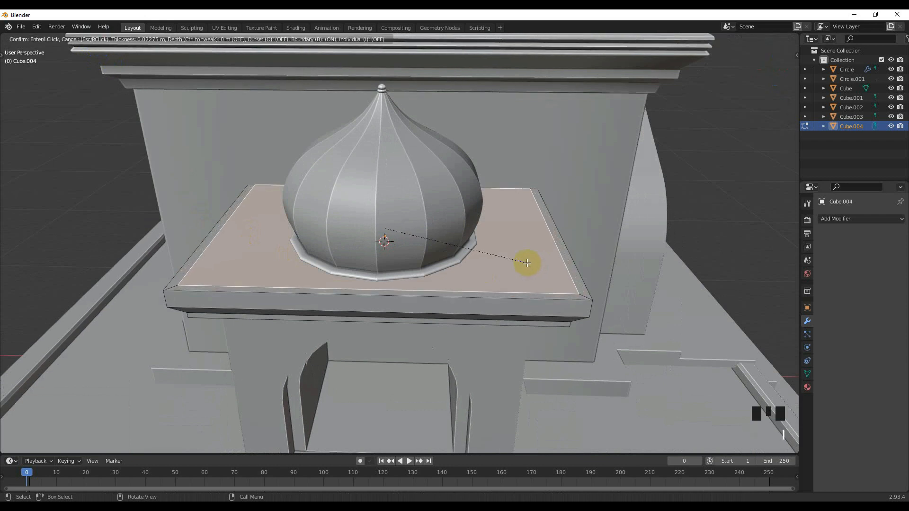
left_click(528, 264)
middle_click_drag(527, 263, 502, 310)
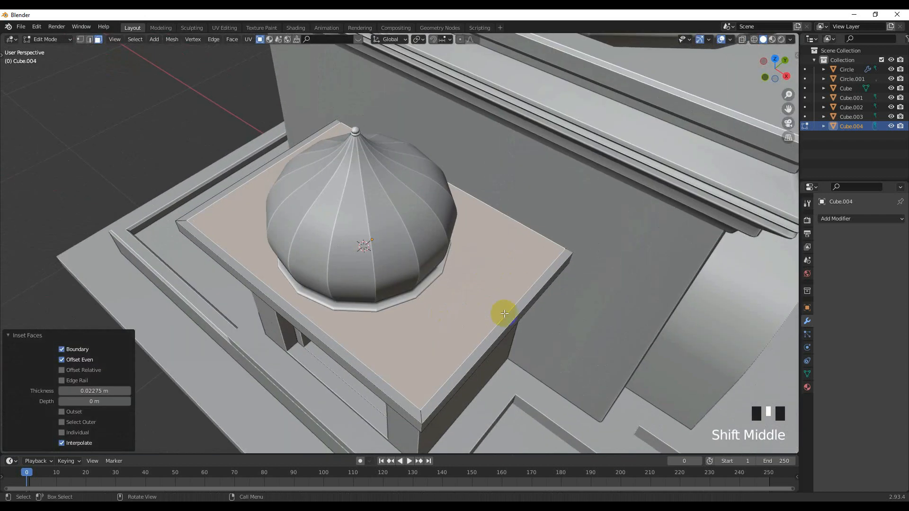
key("s")
left_click(528, 311)
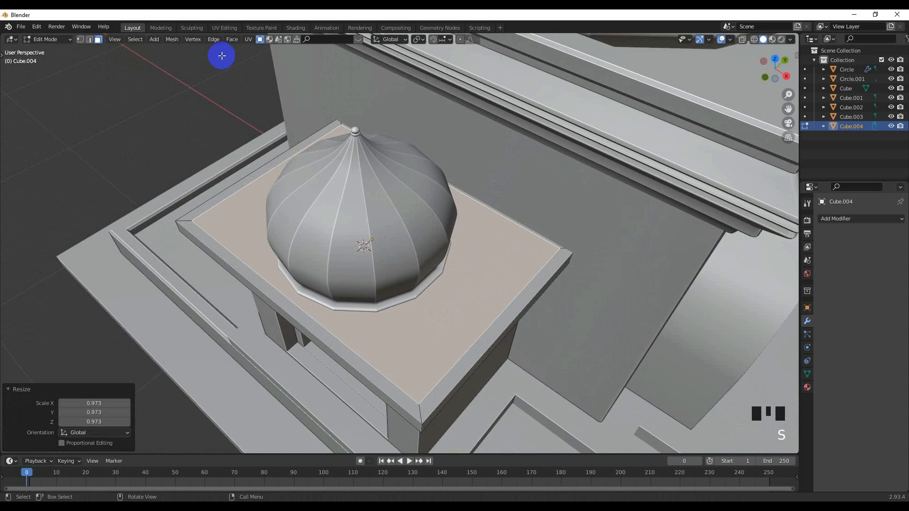
Move the inset's rear edge about 0.046 m along Y toward the main building wall.
left_click(90, 39)
left_click(431, 229)
left_click(521, 229)
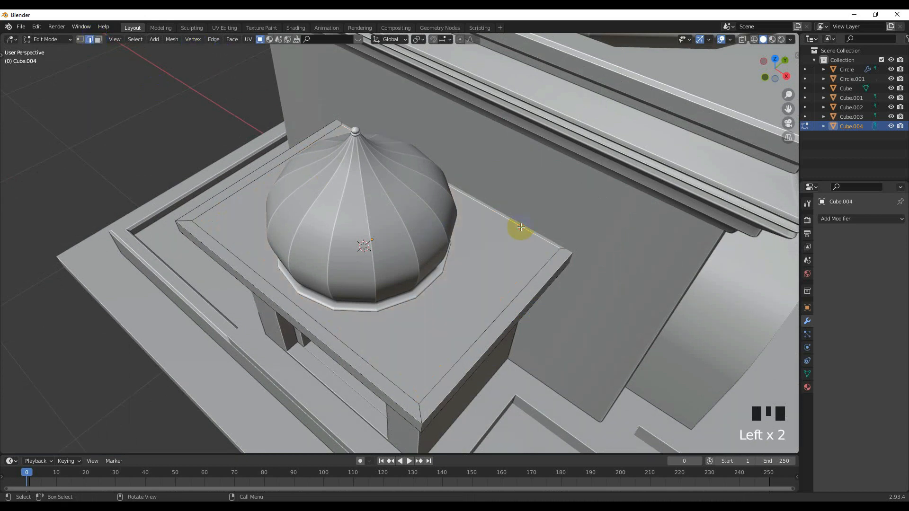
key("g")
left_click(532, 221)
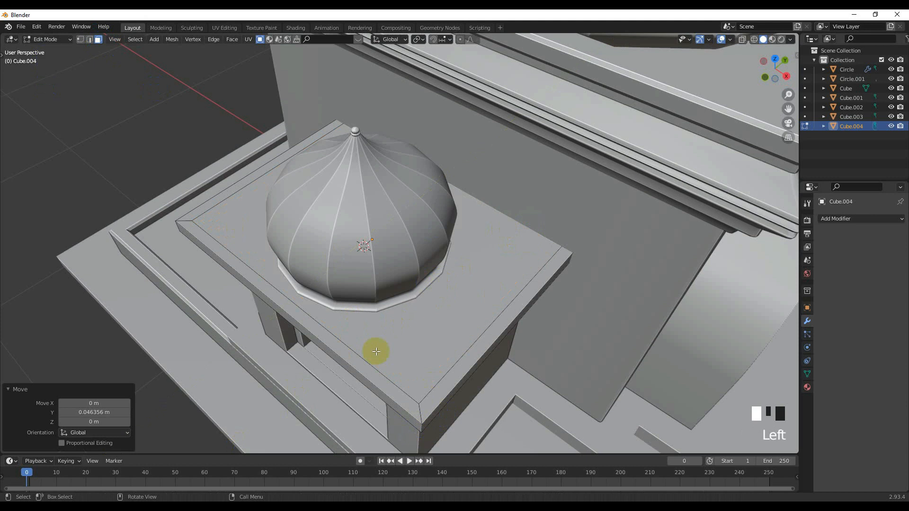
Extrude the front and side border faces of the porch roof upward about 0.051 m to form a parapet.
left_click(426, 407)
left_click(413, 404, "shift")
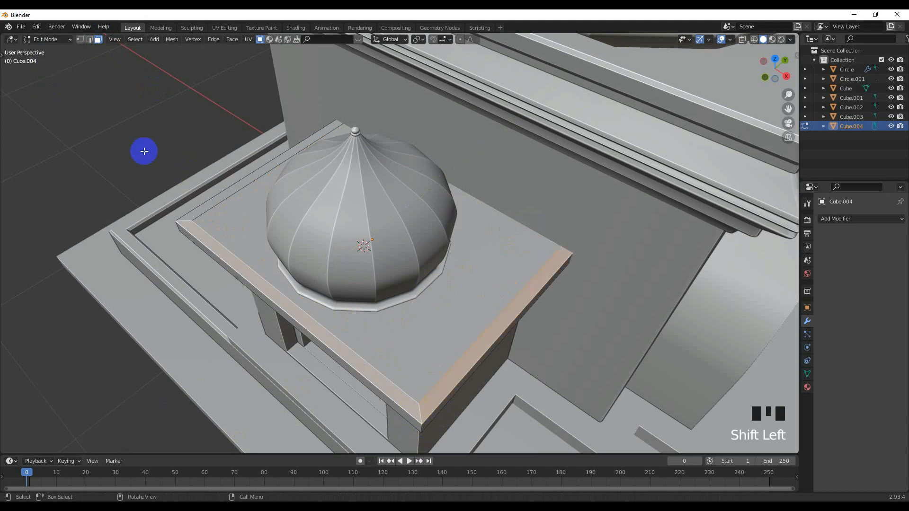
left_click(197, 214, "shift")
scroll(510, 274, "down", 2)
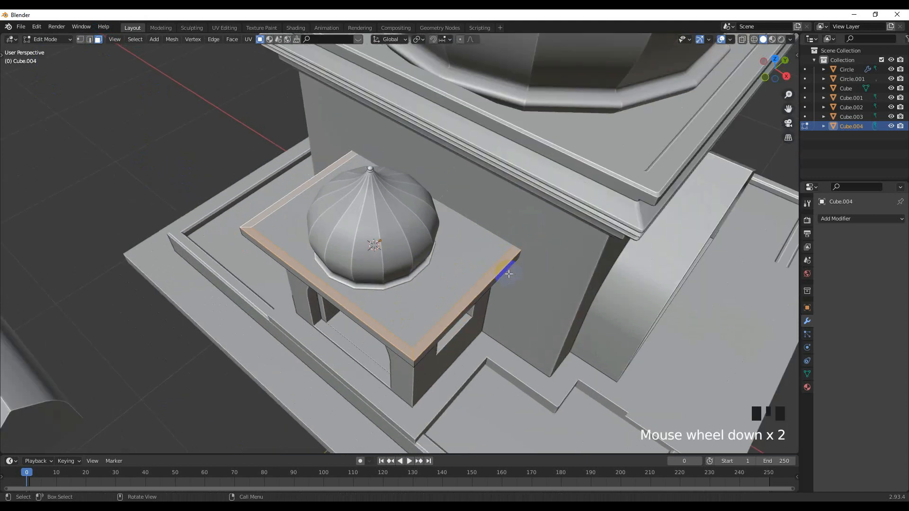
key("KP_3")
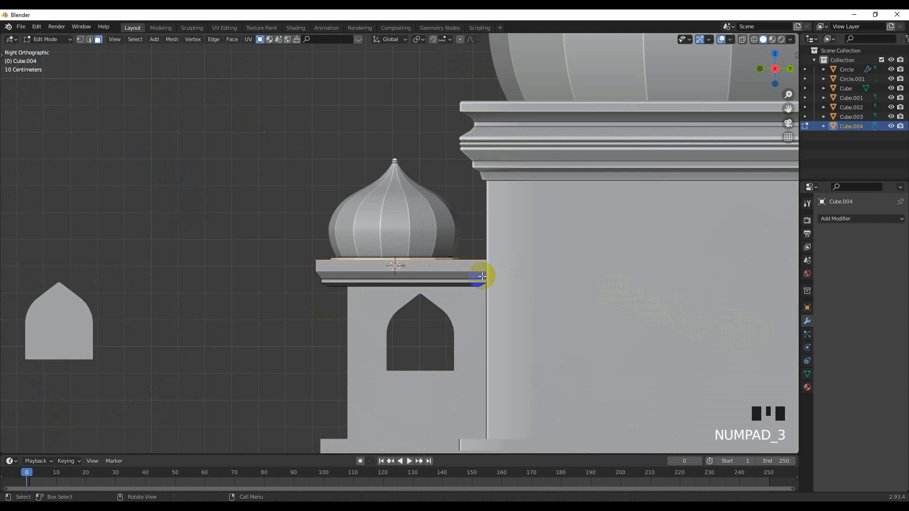
key("e")
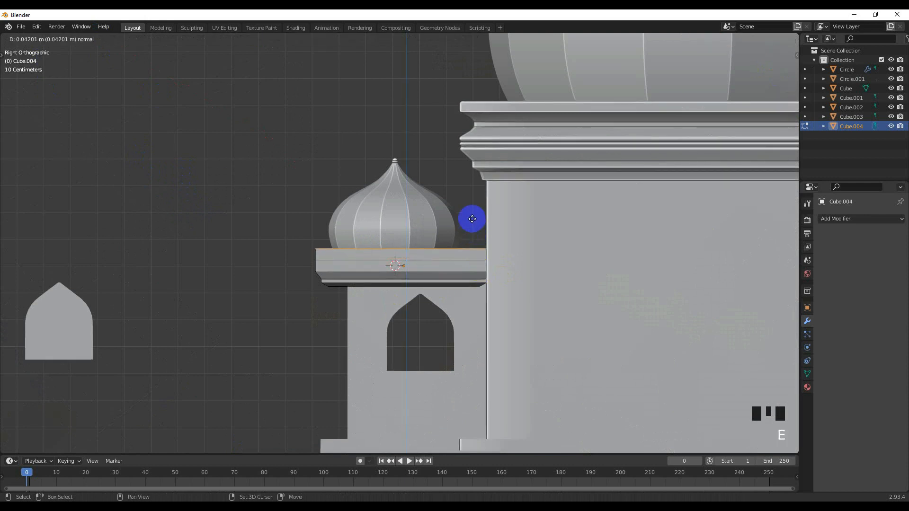
left_click(472, 195)
Add two loop cuts around each of the parapet's upper and lower outer bands.
middle_click_drag(400, 248, 447, 260, "shift")
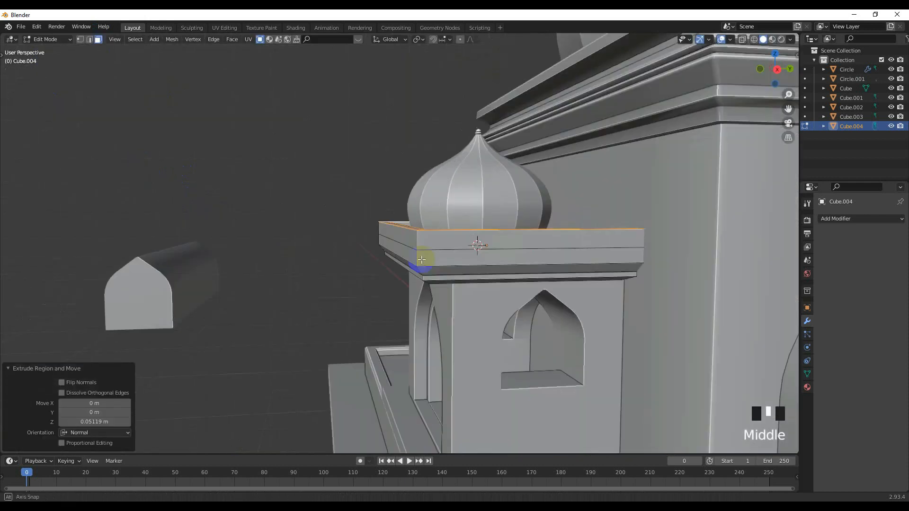
scroll(448, 260, "up", 2)
left_click(436, 249)
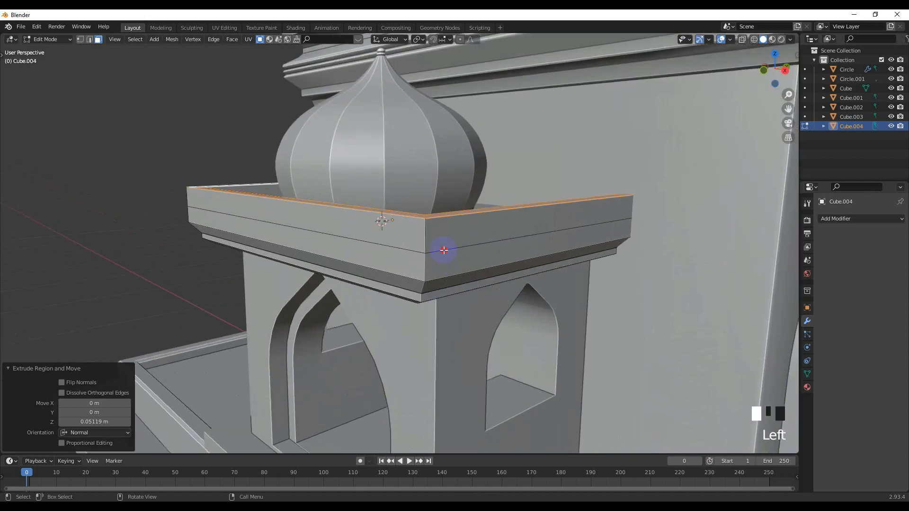
left_click(89, 39)
scroll(425, 261, "up", 1)
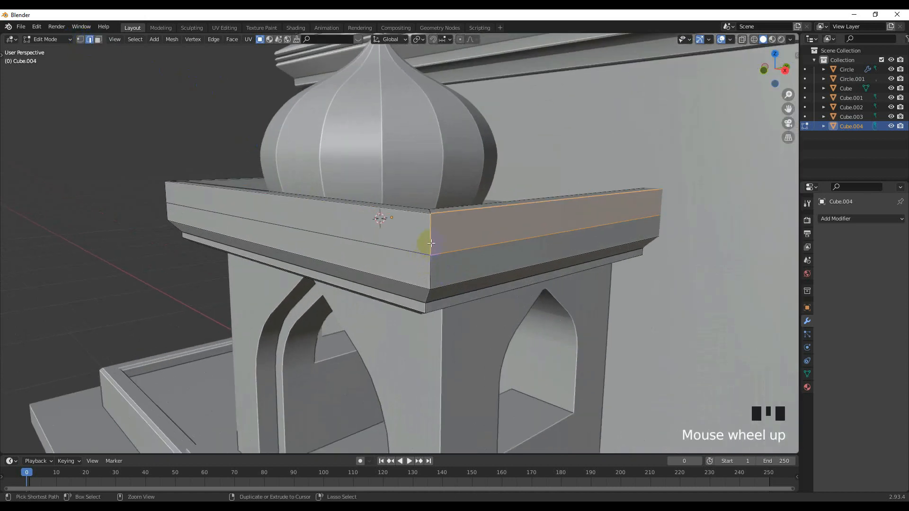
key("ctrl+r")
left_click(431, 243)
right_click(433, 267)
key("ctrl+r")
left_click(433, 273)
right_click(433, 273)
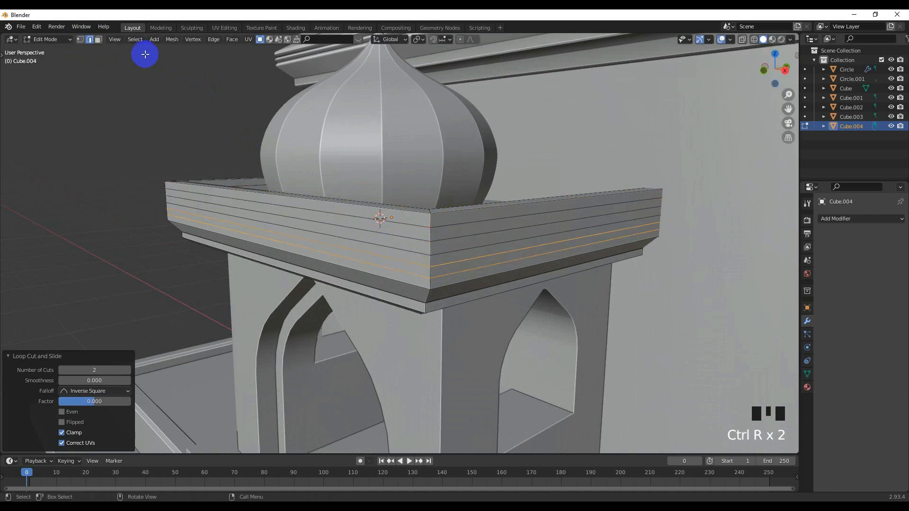
Extrude the middle face strips of both bands inward horizontally to form two recessed grooves around the parapet.
left_click(98, 40)
left_click(426, 231)
left_click(428, 229, "alt+shift")
left_click(428, 232, "alt+shift")
left_click(428, 232, "alt+shift")
left_click(432, 263, "alt+shift")
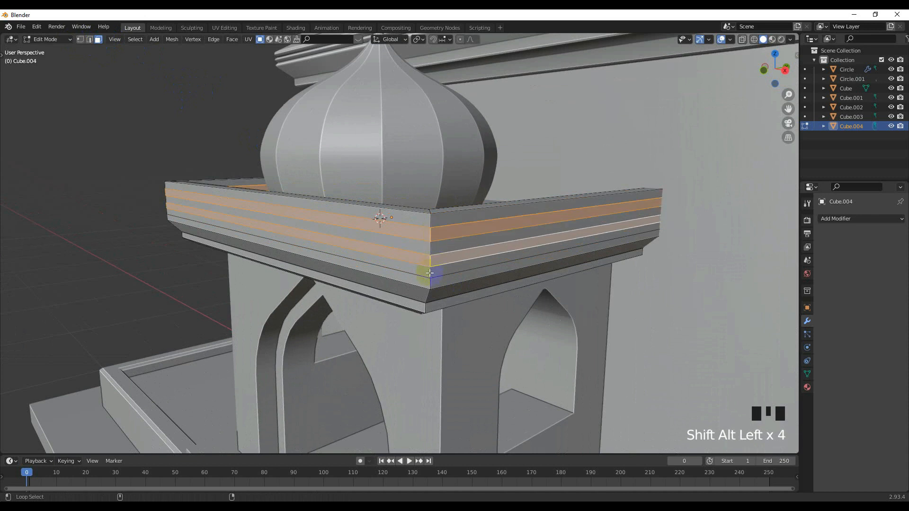
scroll(433, 279, "up", 1)
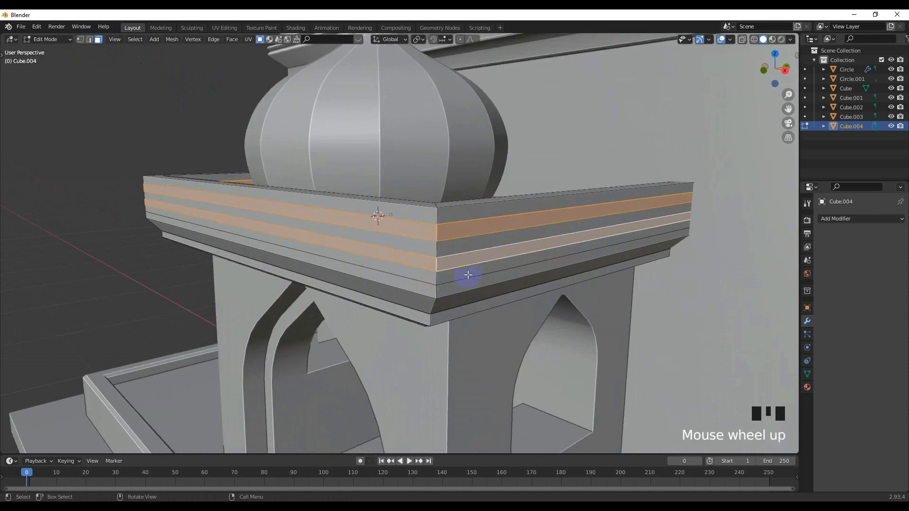
key("e")
key("shift+z")
left_click(472, 259)
Bevel the outer edges of the parapet's top ledge with two segments.
mouse_move(473, 259)
middle_mouse_down()
mouse_move(503, 266)
mouse_move(289, 265)
mouse_move(432, 252)
mouse_move(459, 264)
middle_mouse_up()
left_click(89, 39)
scroll(360, 231, "up", 2)
left_click(318, 197, "alt+shift")
left_click(314, 188, "alt+shift")
left_click(311, 178, "alt+shift")
left_click(339, 197, "alt+shift")
key("ctrl+b")
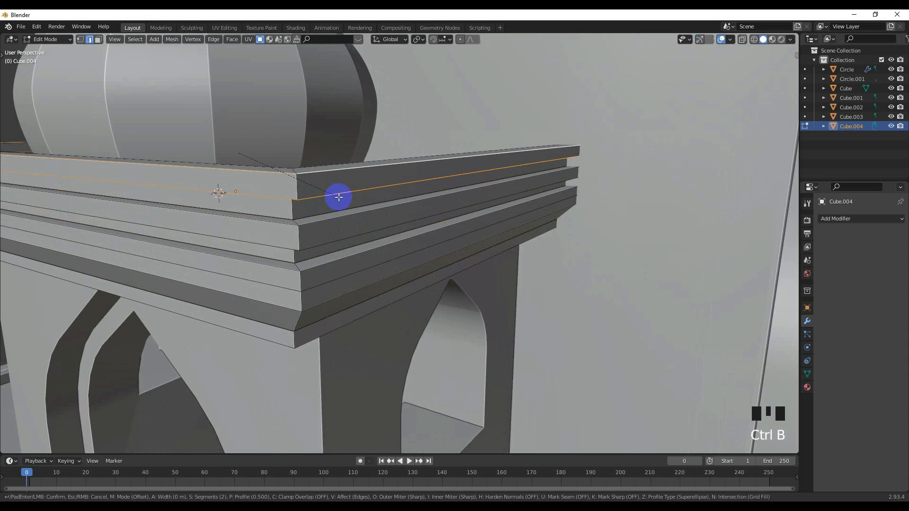
left_click(349, 207)
Bevel the inner edges of the parapet grooves with two segments, about 0.0027 m wide.
middle_click_drag(349, 207, 321, 268)
left_click(314, 199, "alt+shift")
left_click(314, 228, "alt+shift")
left_click(318, 246, "alt+shift")
left_click(324, 263, "alt+shift")
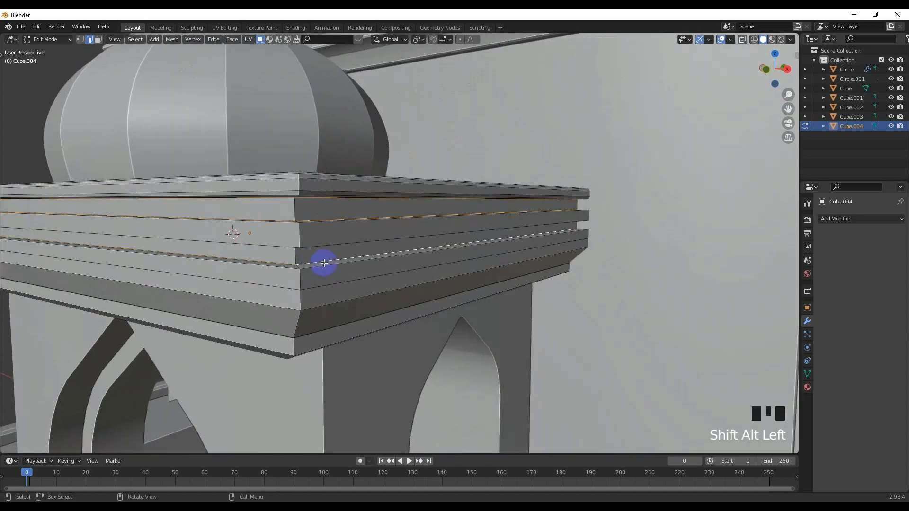
key("ctrl+b")
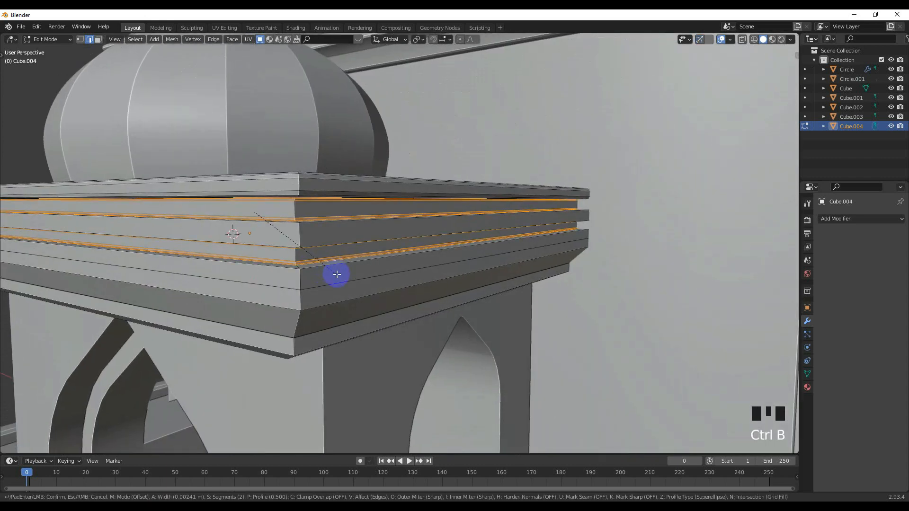
left_click(332, 263)
Bevel the outer edges of the parapet's middle ledge and the lower ledge's upper edge with two segments.
middle_click_drag(332, 263, 314, 236)
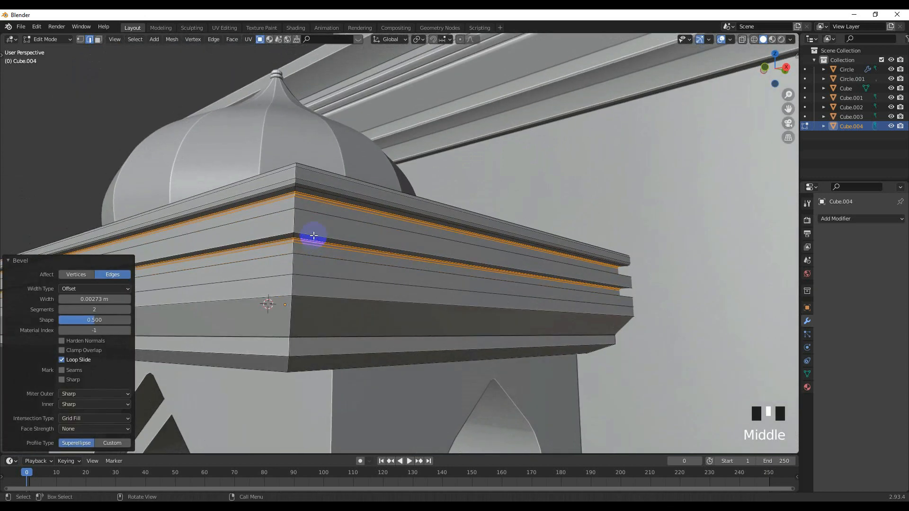
left_click(305, 210)
left_click(307, 224, "alt+shift")
left_click(308, 272, "alt+shift")
mouse_move(308, 272)
middle_mouse_down()
mouse_move(315, 297)
mouse_move(311, 276)
middle_mouse_up()
key("ctrl+z")
left_click(309, 261, "alt+shift")
key("ctrl+b")
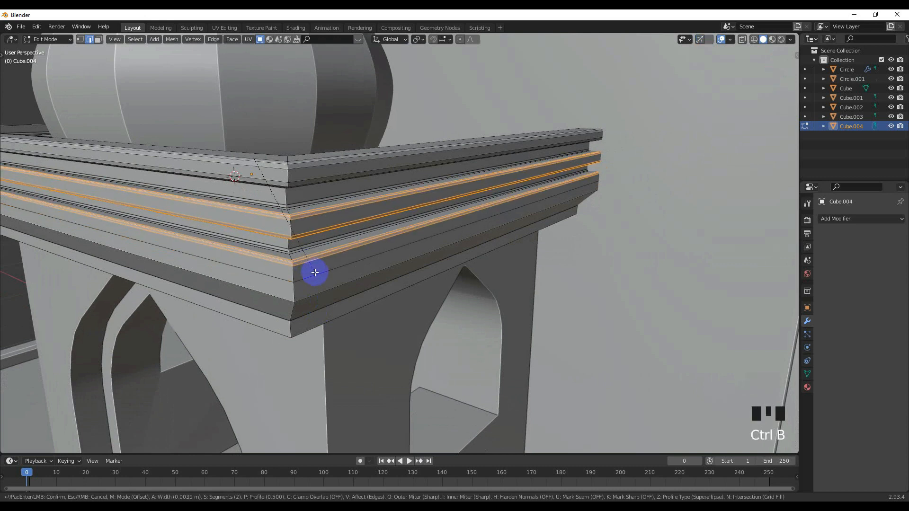
left_click(314, 265)
Select the vertical profile edges at both front corners of the porch cornice.
middle_click_drag(314, 266, 432, 258)
scroll(442, 257, "down", 3)
scroll(442, 260, "up", 3)
left_click(453, 285)
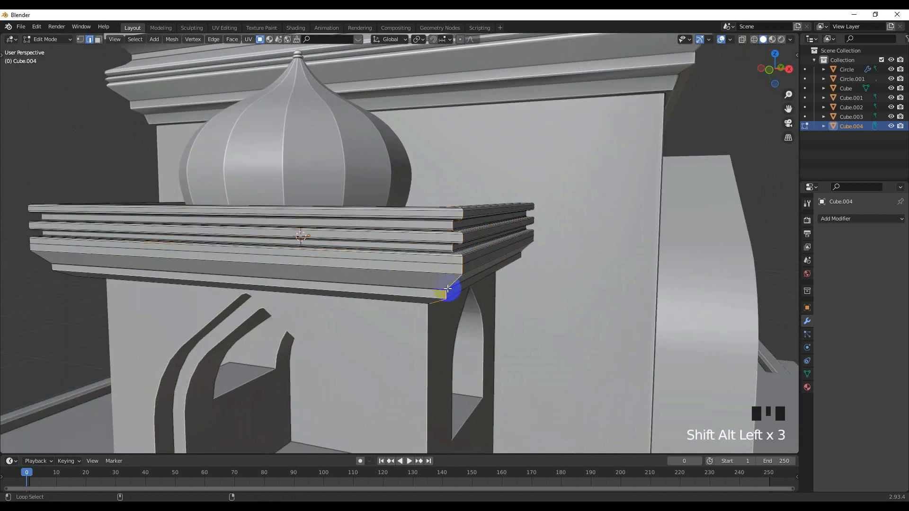
scroll(448, 288, "down", 2)
middle_click_drag(448, 288, 361, 260)
left_click(287, 298, "alt+shift")
scroll(297, 296, "down", 3)
left_click(326, 274, "alt+shift")
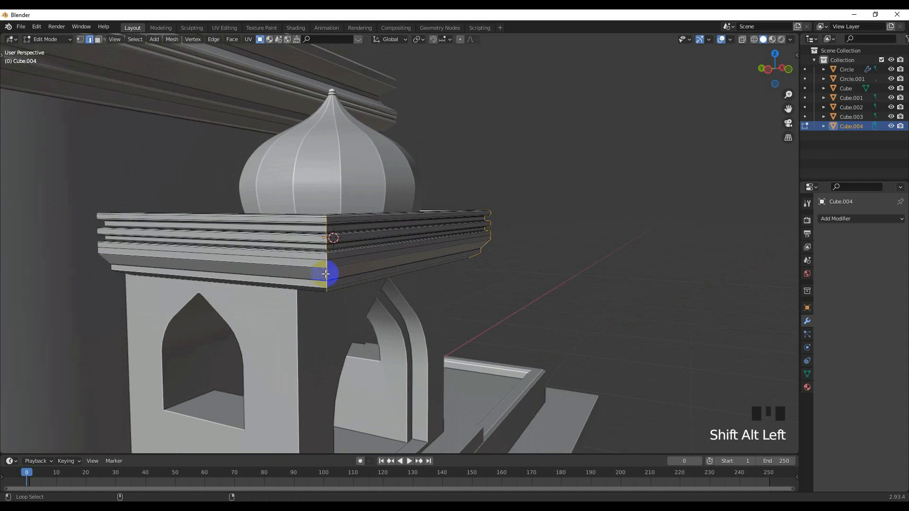
Try a two-segment bevel about 0.014 m wide on the cornice's front corner edges, and undo it.
key("KP_7")
scroll(406, 259, "down", 4)
middle_click_drag(570, 218, 416, 259, "shift")
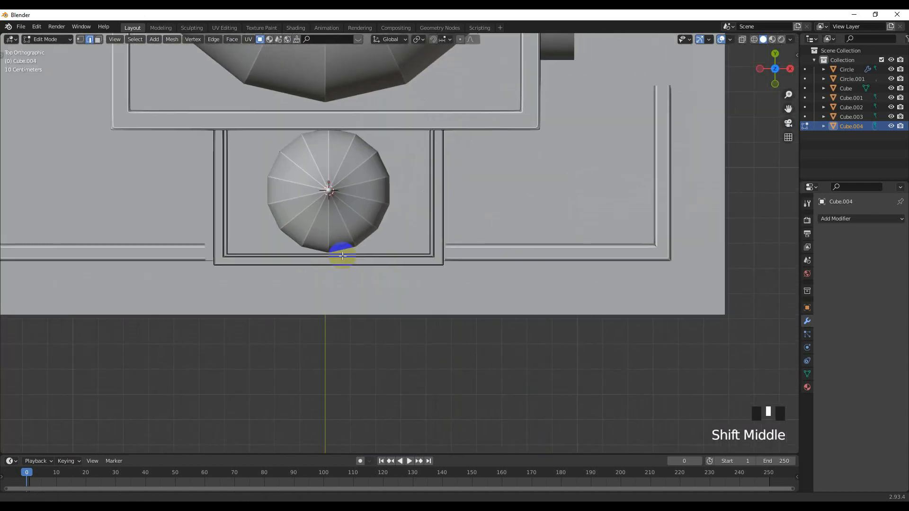
key("ctrl+b")
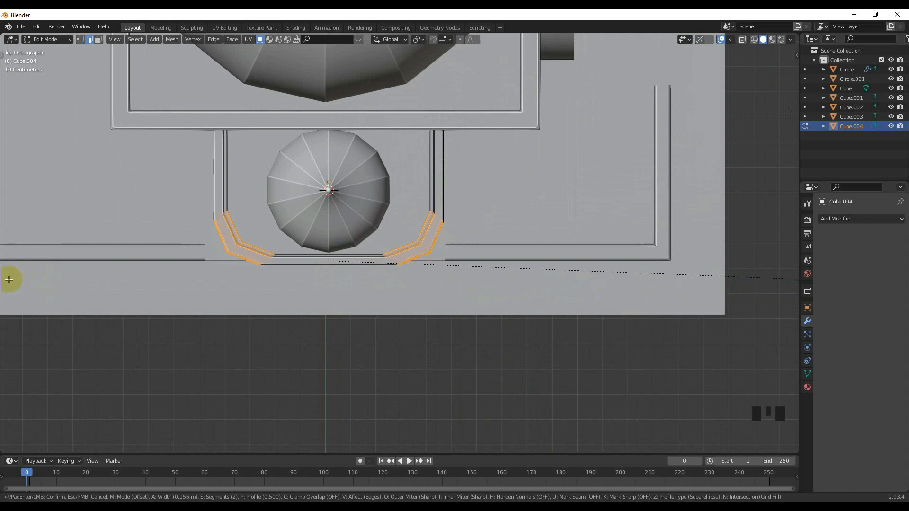
left_click(450, 272)
middle_click_drag(451, 272, 466, 284)
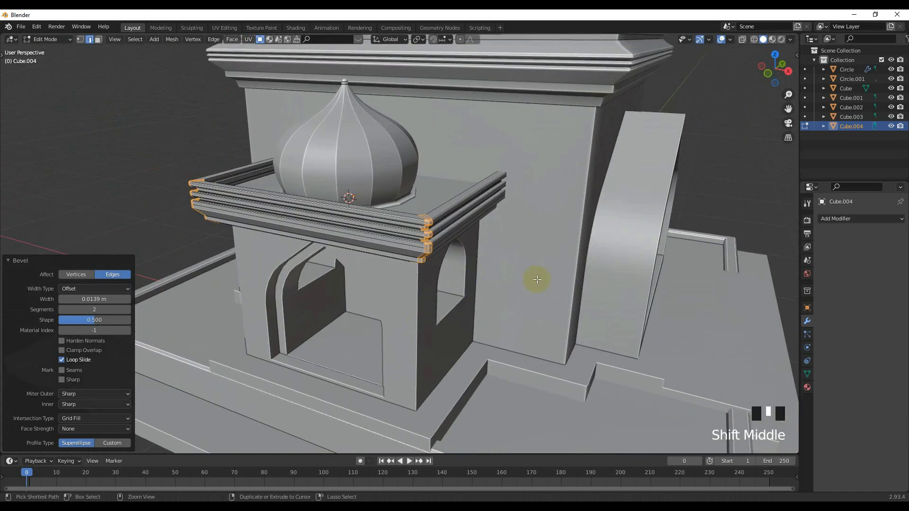
key("ctrl+z")
Bevel the cornice's front corner edges narrowly with two segments and return to Object Mode.
key("ctrl+b")
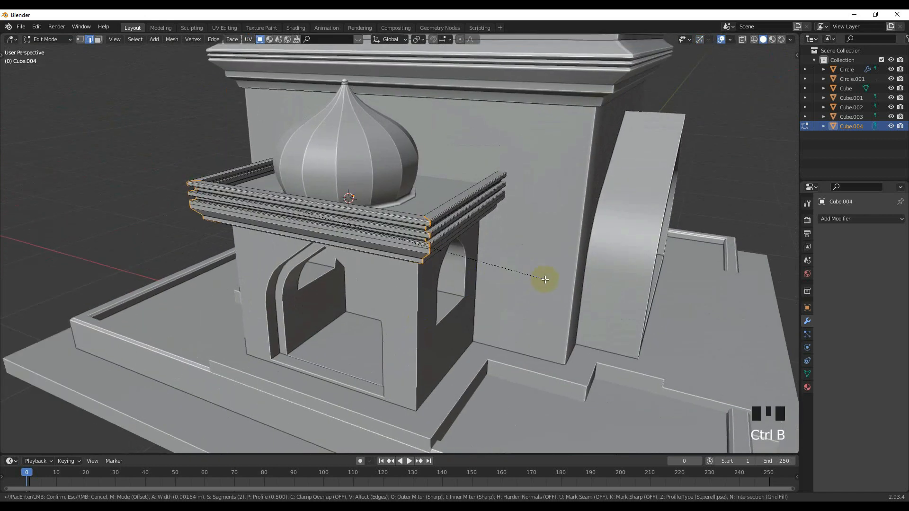
left_click(385, 308)
key("Tab")
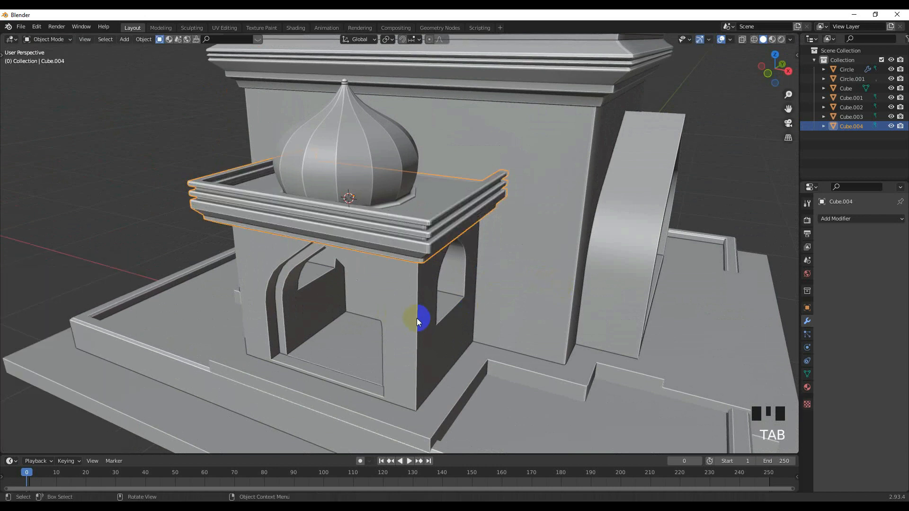
Open the main building mesh Cube.001 for editing.
left_click(424, 318)
left_click(424, 315)
left_click(424, 316)
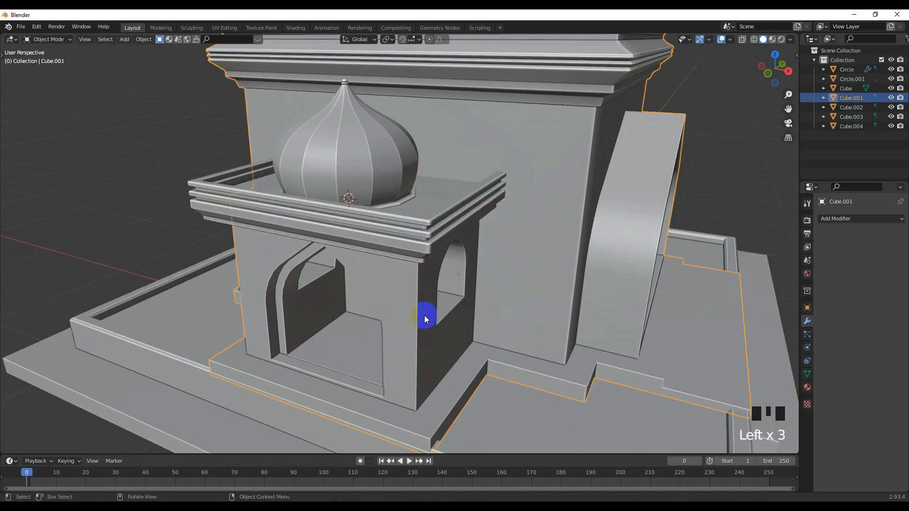
key("Tab")
Bevel the porch's front vertical corner edges and the plinth corner edges with two segments, about 0.003 m wide.
middle_click_drag(418, 312, 376, 260)
left_click(320, 211, "shift")
scroll(310, 249, "up", 3)
left_click(374, 276, "shift")
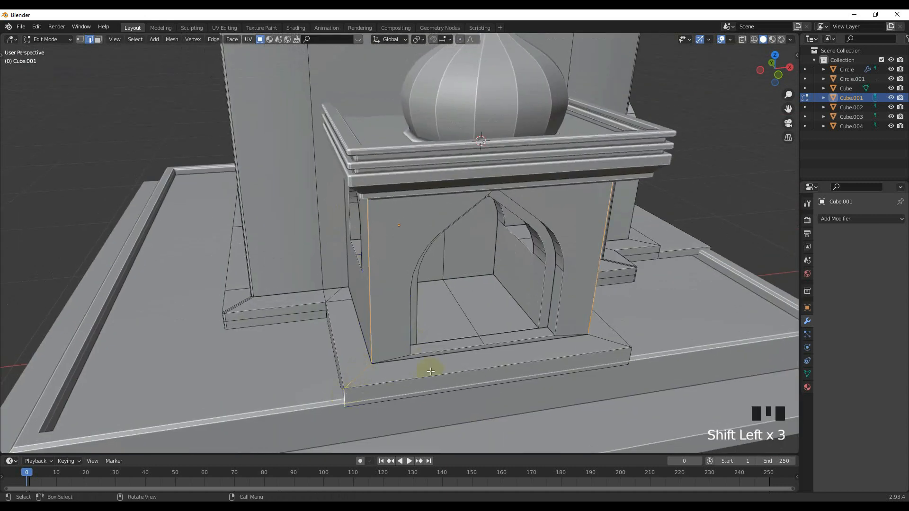
scroll(497, 370, "up", 3)
middle_click_drag(497, 369, 411, 252)
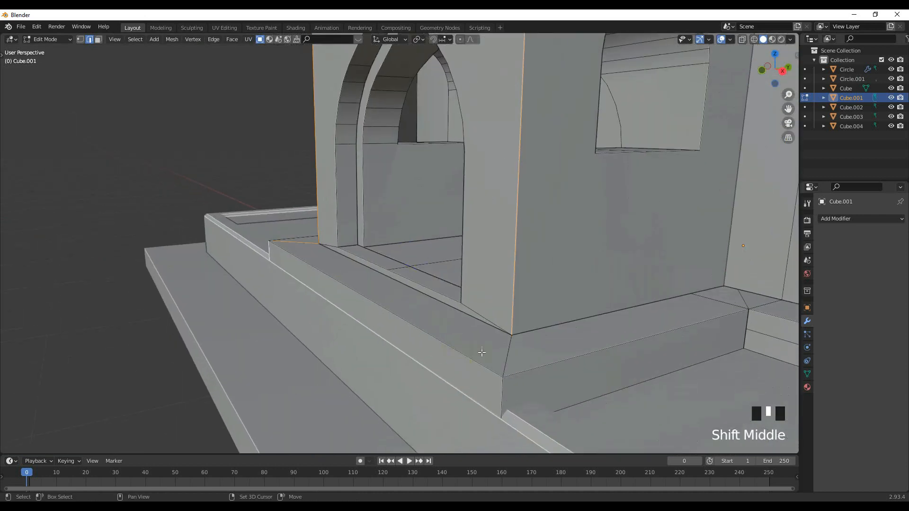
key("ctrl+b")
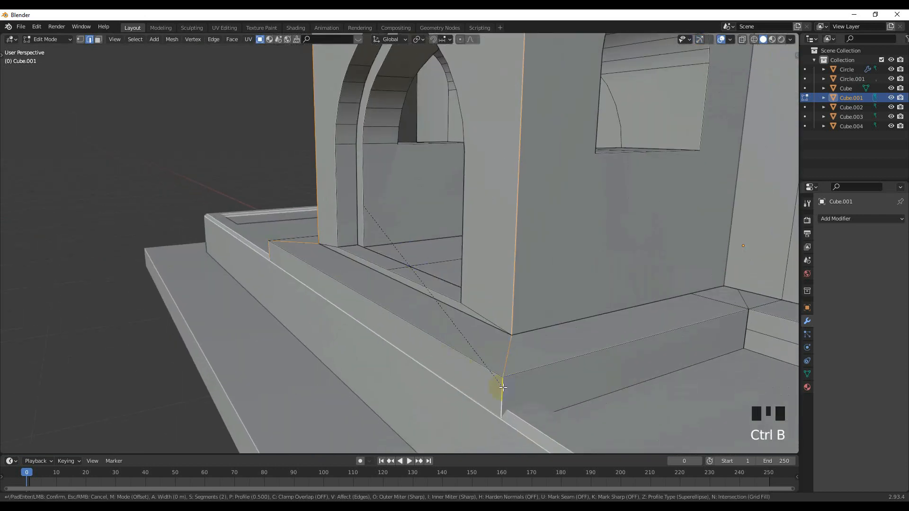
left_click(516, 400)
scroll(518, 370, "down", 5)
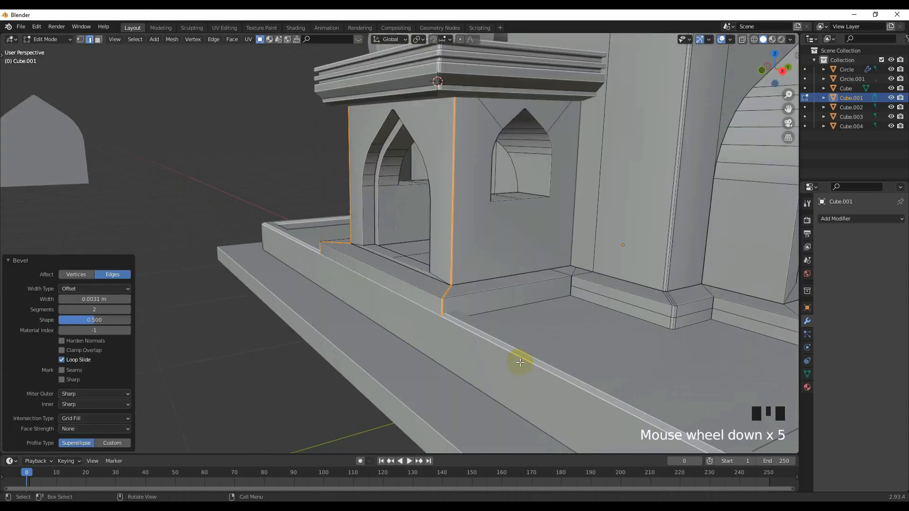
key("Tab")
Bevel the outline edges of the porch's front arch in the main building mesh and return to Object Mode.
scroll(496, 288, "down", 3)
scroll(491, 246, "up", 3)
middle_click_drag(490, 245, 412, 254, "shift")
left_click(473, 215)
key("Tab")
middle_click_drag(473, 215, 428, 214)
left_click(473, 203)
scroll(242, 298, "up", 3)
middle_click_drag(243, 298, 297, 386)
middle_click_drag(225, 362, 403, 375)
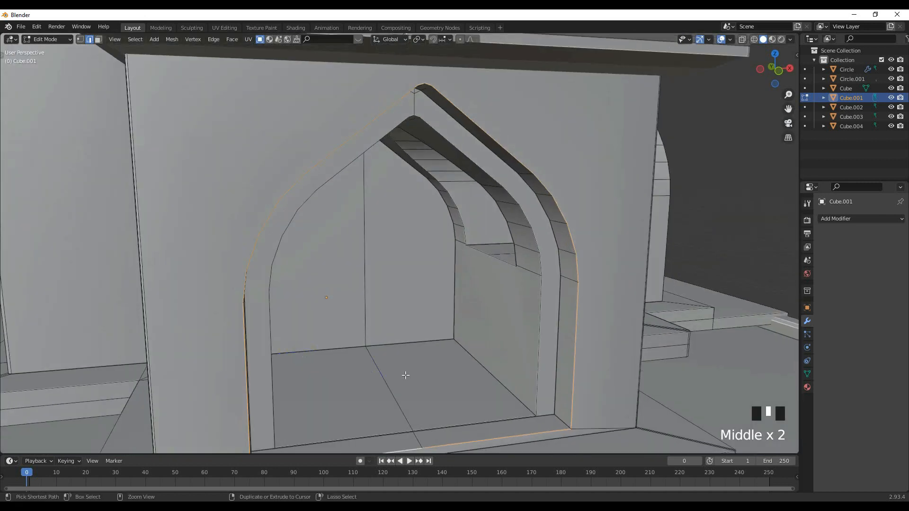
key("ctrl+b")
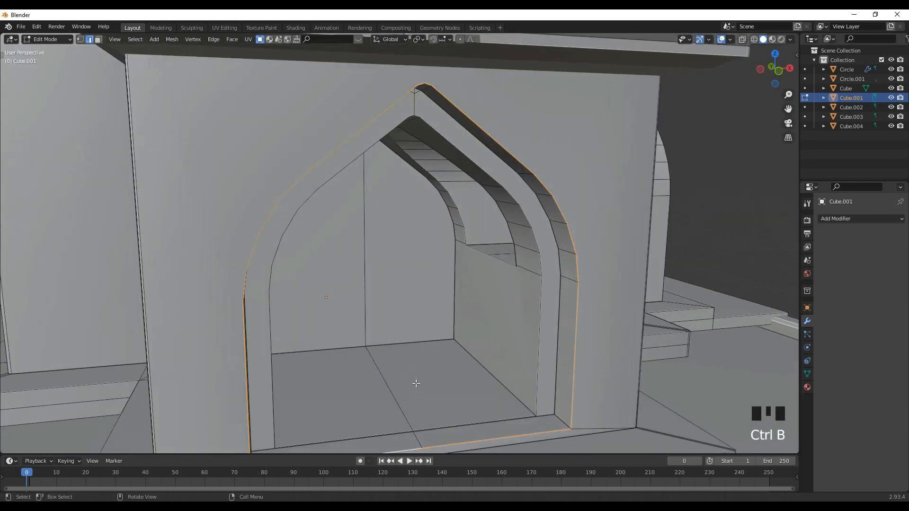
scroll(417, 384, "down", 5)
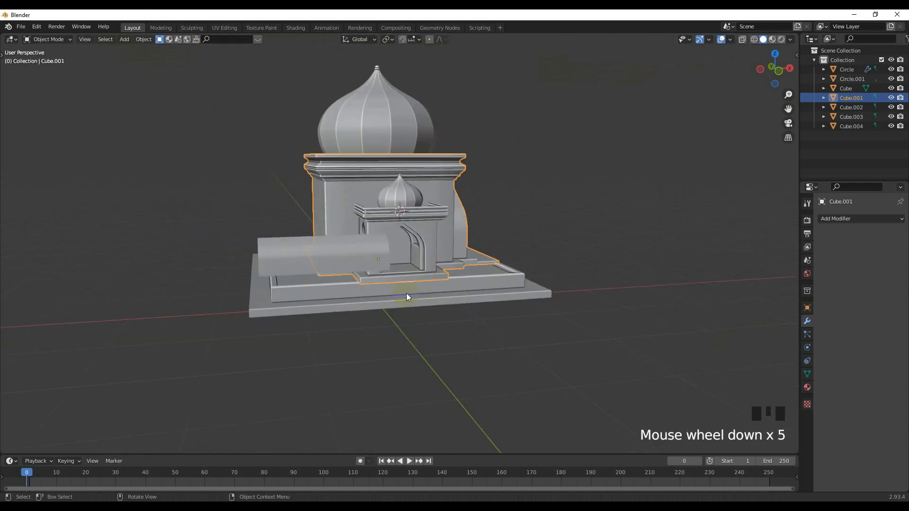
middle_click_drag(406, 294, 377, 307)
scroll(403, 242, "up", 1)
right_click(402, 239)
scroll(412, 256, "down", 6)
left_click(539, 243)
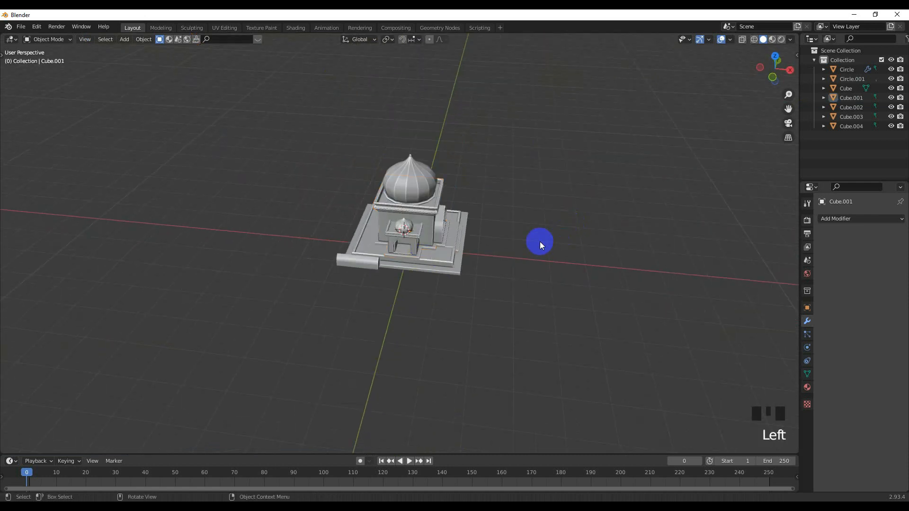
Duplicate the long block Cube.002 at the building's side and move the copy to the porch front, about -1.31 m in X and -1.38 m in Y.
middle_click_drag(539, 243, 449, 240)
scroll(481, 206, "up", 4)
scroll(334, 294, "up", 2)
middle_click_drag(334, 294, 591, 277, "shift")
scroll(371, 264, "down", 1)
left_click(372, 250)
scroll(371, 250, "up", 3)
left_click(622, 287)
key("KP_7")
scroll(543, 209, "down", 3)
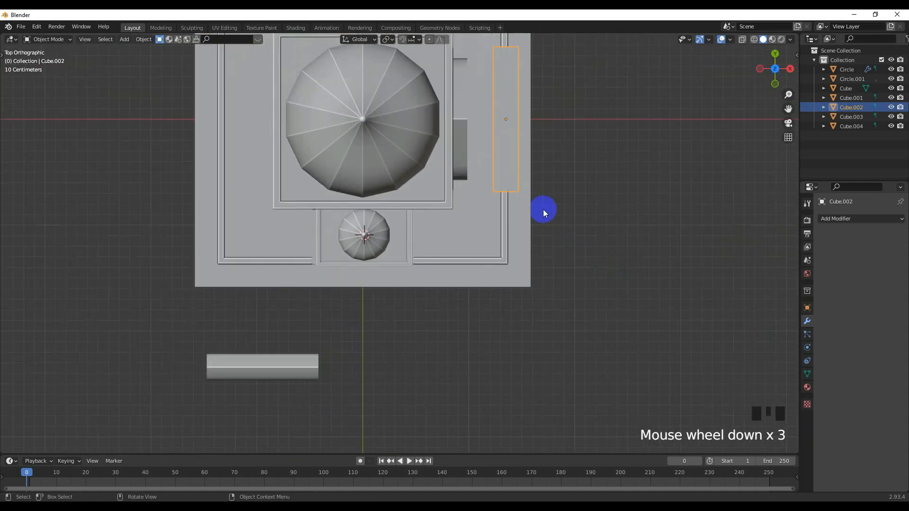
key("shift+d")
left_click(399, 365)
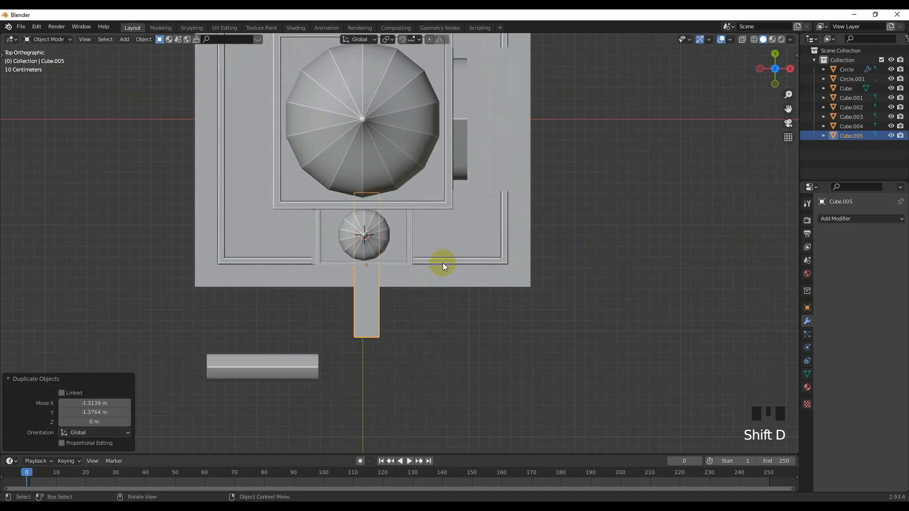
Rotate the duplicated block 90° about Z and move it about 0.076 m outward along negative Y.
type("r90")
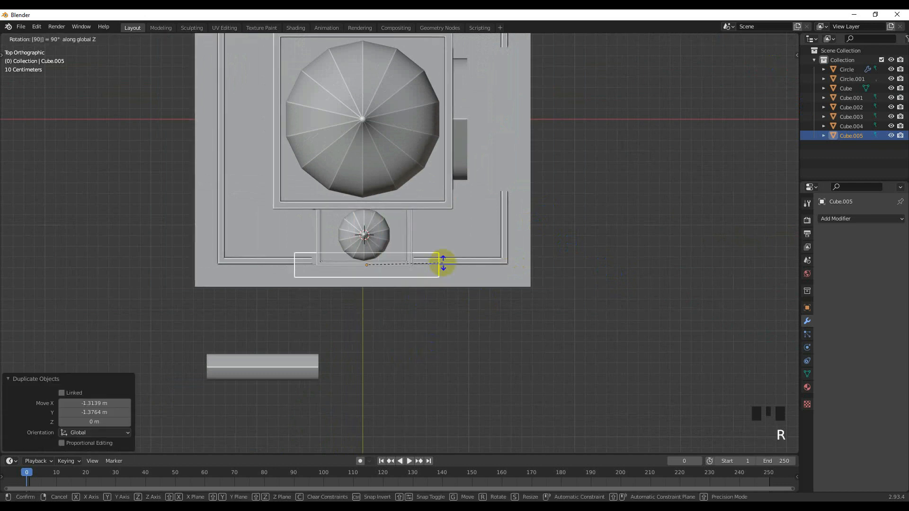
key("Return")
key("g")
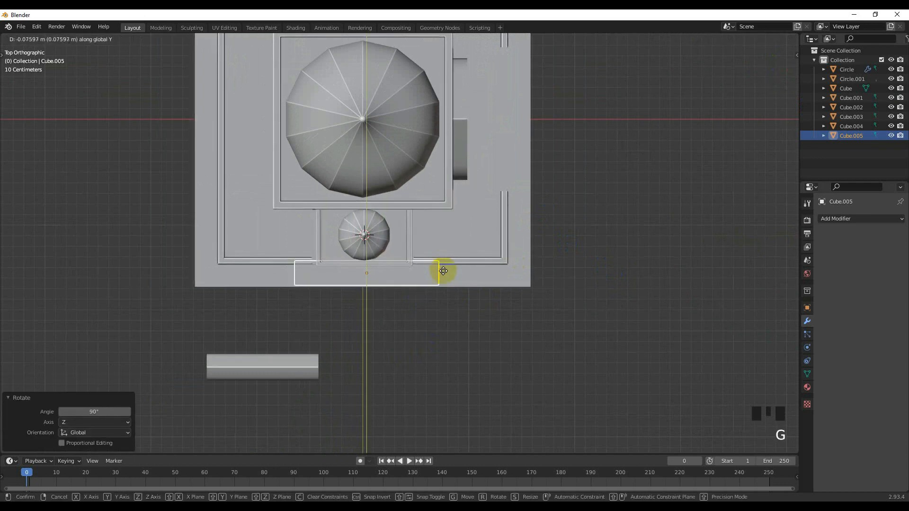
left_click(444, 271)
Scale the block to about 0.67 along X and shift it about -0.03 m in X to match the porch width.
scroll(448, 272, "up", 2)
key("s")
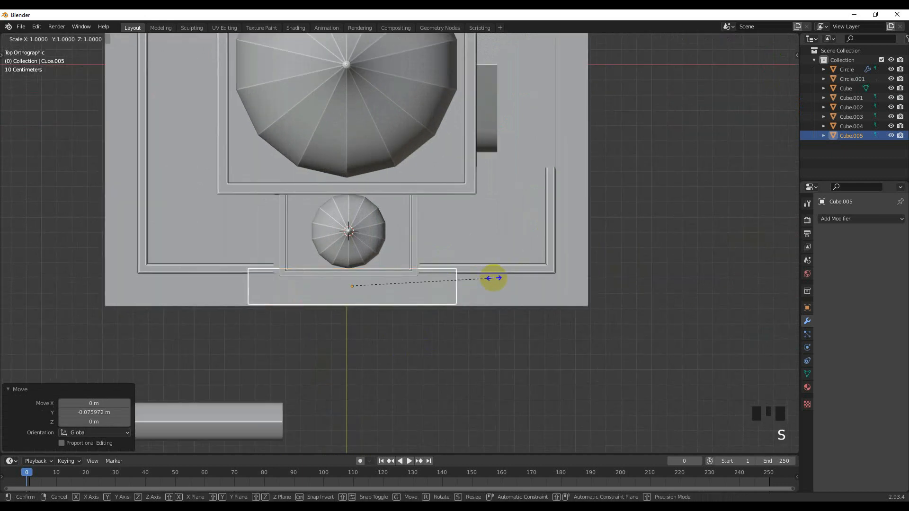
key("x")
left_click(444, 275)
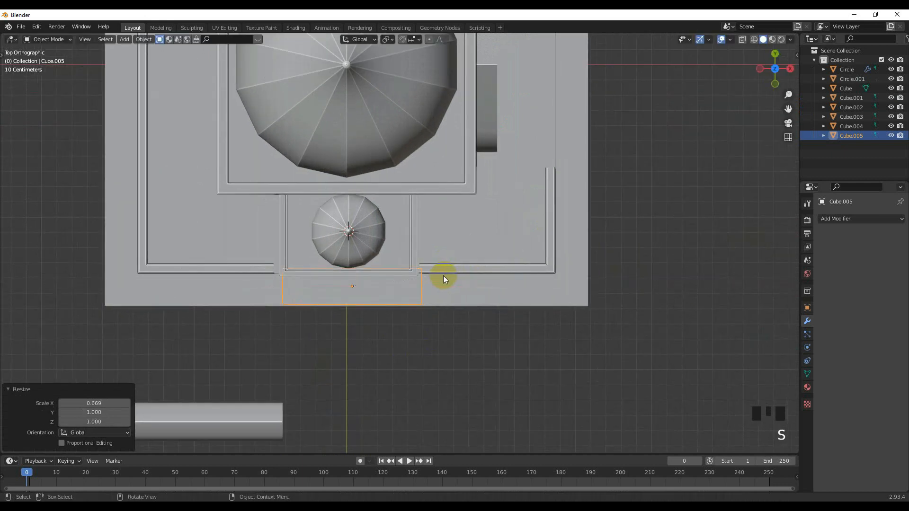
scroll(440, 297, "up", 3)
key("g")
key("x")
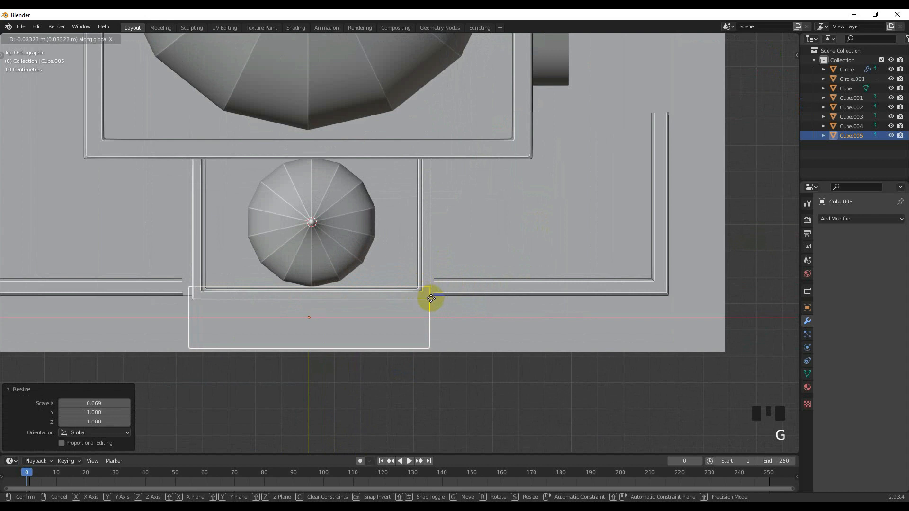
left_click(436, 297)
Raise the front step block about 0.071 m along Z.
middle_click_drag(437, 297, 425, 235)
middle_click_drag(442, 274, 349, 286)
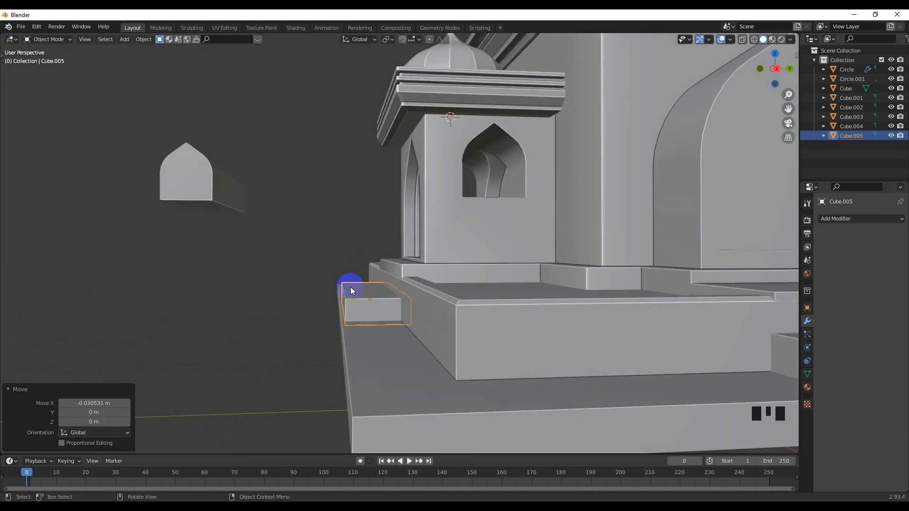
key("g")
key("z")
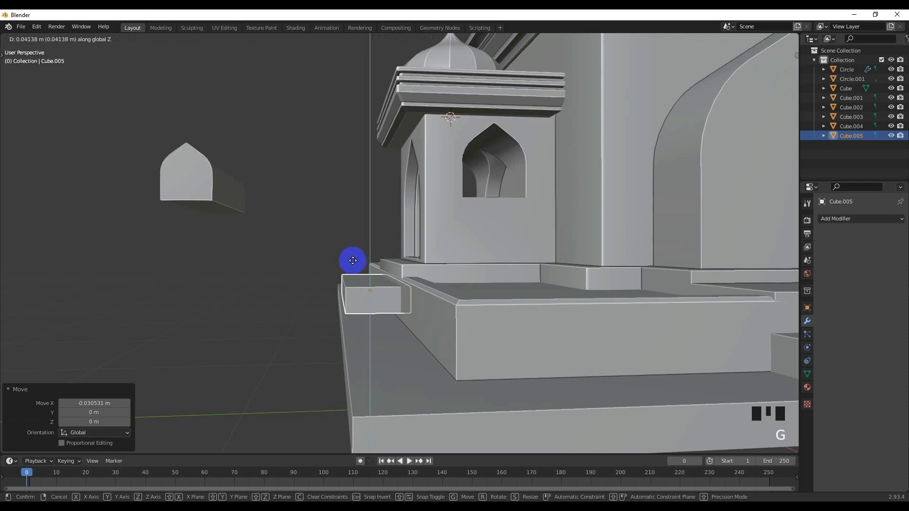
left_click(360, 195)
middle_click_drag(382, 239, 388, 252)
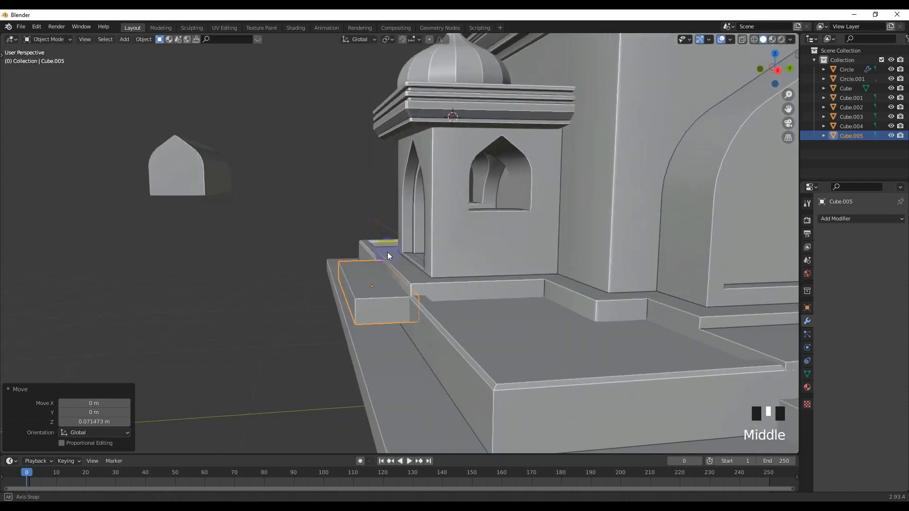
key("g")
key("x")
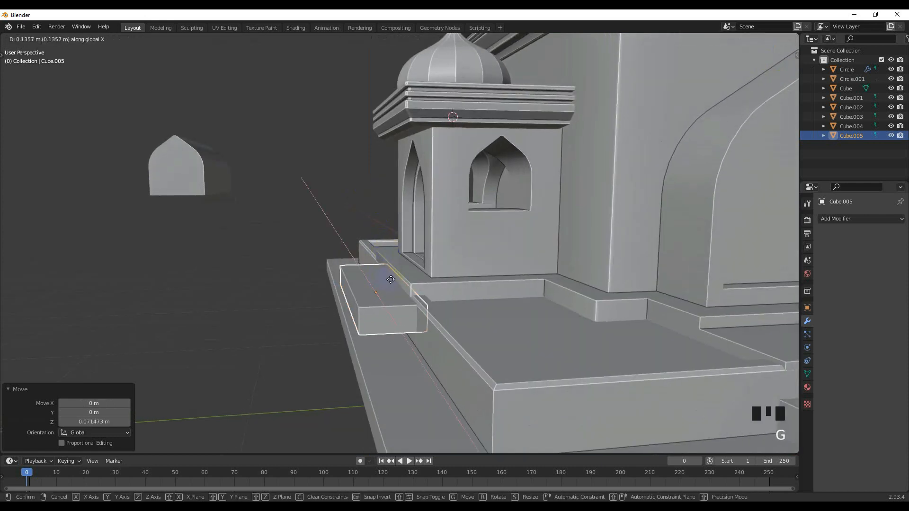
right_click(389, 282)
In the right side view, move the step block about 0.13 m along Y into the porch plinth.
key("KP_3")
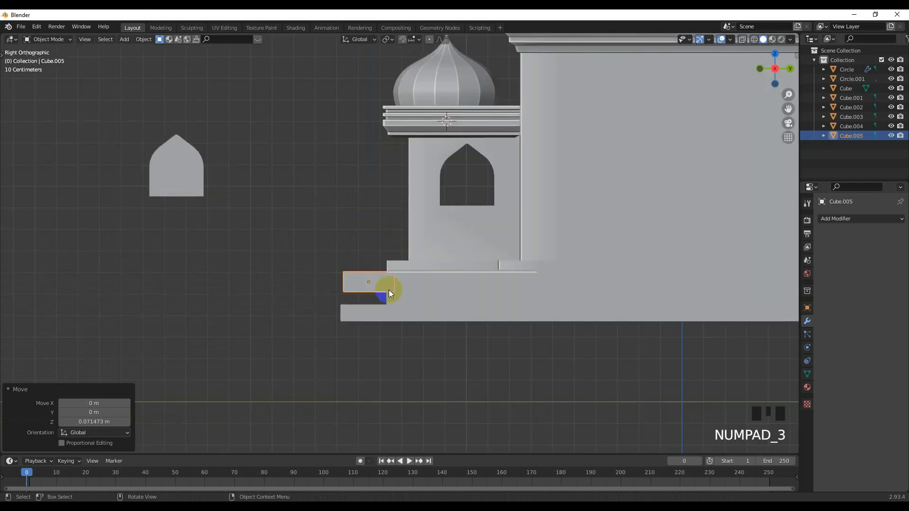
key("g")
key("y")
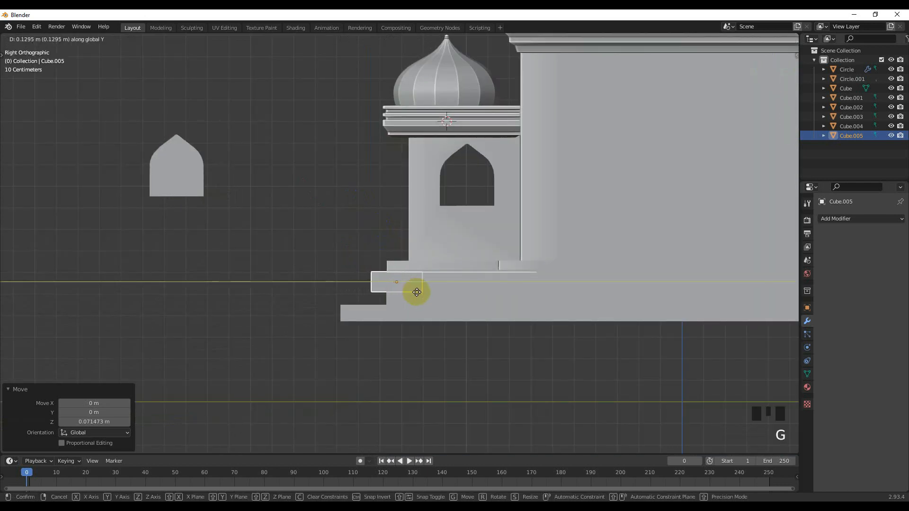
left_click(415, 291)
Edit the step block with X-ray on and lower its bottom vertices about 0.067 m along Z to the base slab.
middle_click_drag(413, 291, 454, 280, "shift")
scroll(441, 289, "up", 2)
key("Tab")
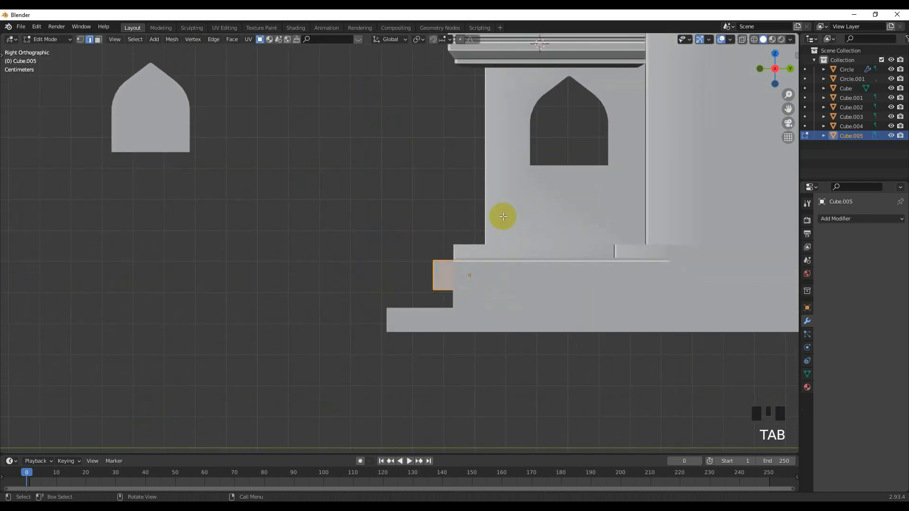
left_click(743, 41)
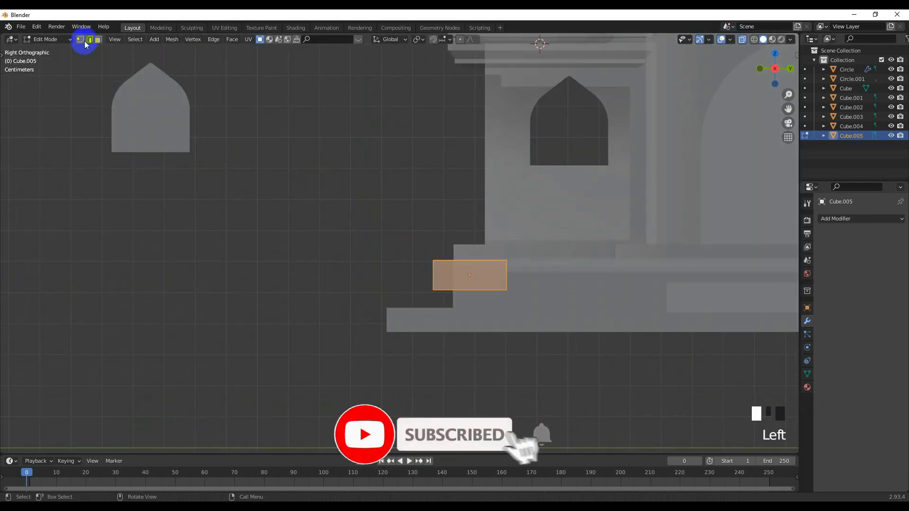
left_click(85, 44)
left_click_drag(406, 268, 547, 312)
key("g")
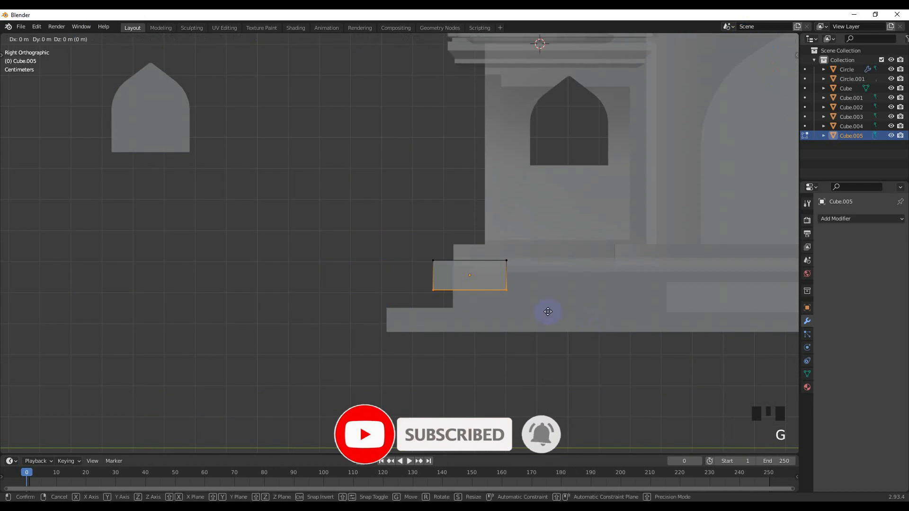
key("z")
left_click(542, 50)
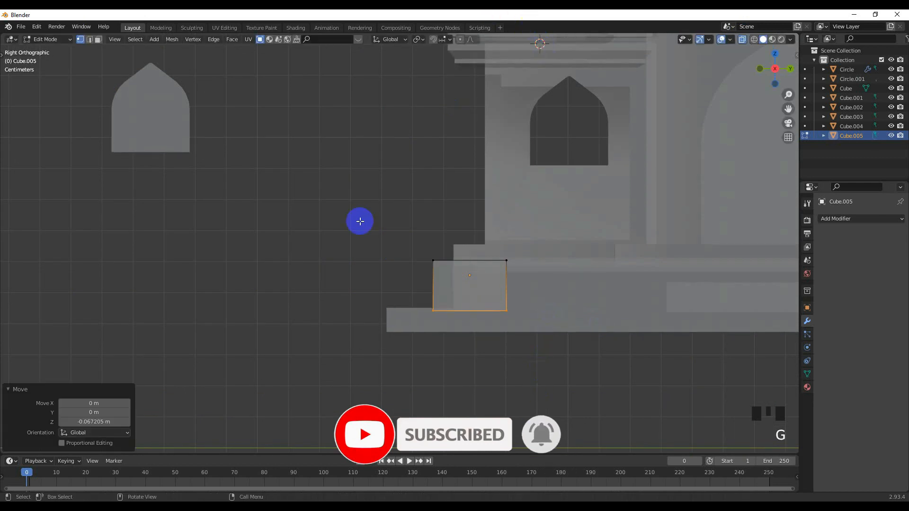
key("Tab")
key("Tab")
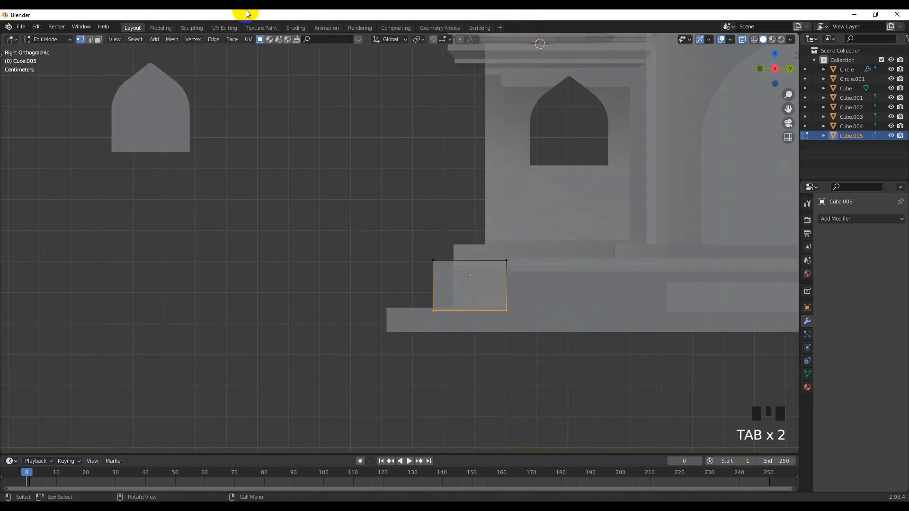
Add two evenly spaced horizontal loop cuts around the step block.
left_click(89, 40)
key("ctrl+r")
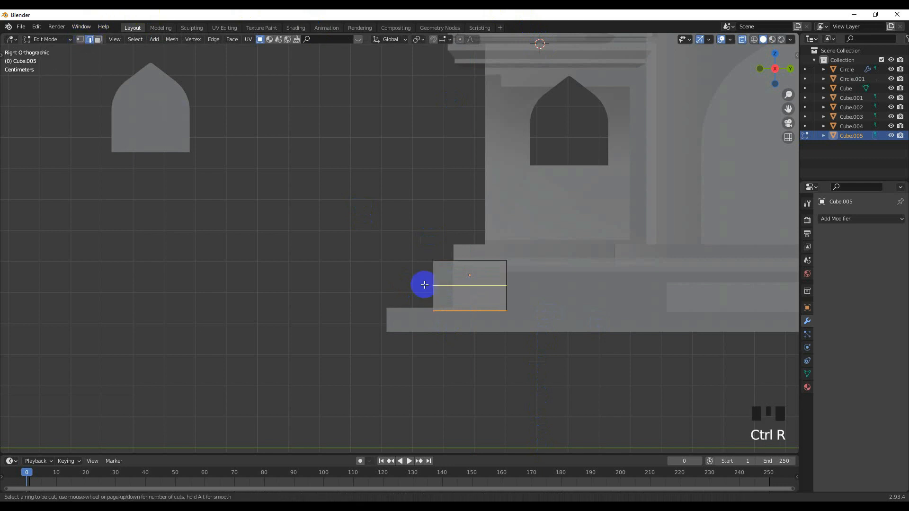
scroll(425, 284, "up", 1)
left_click(425, 285)
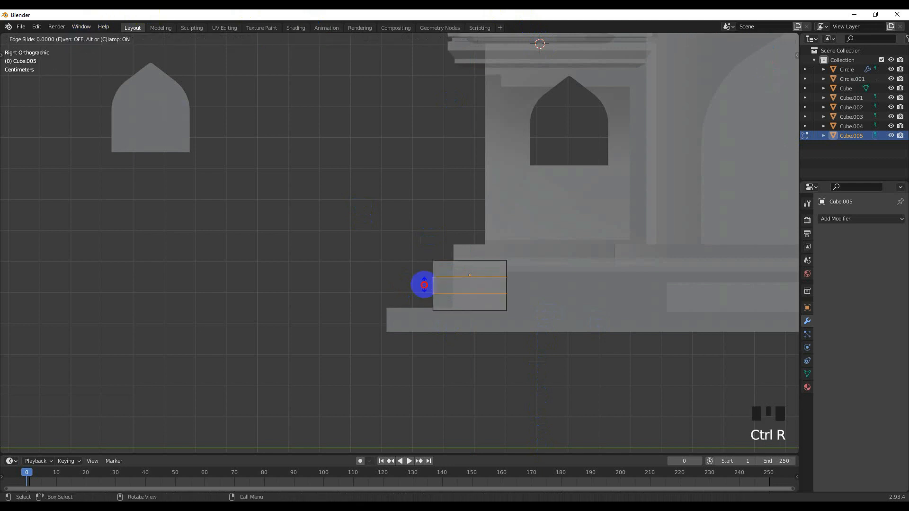
left_click(424, 285)
Extrude the two lower front faces of the step block about 0.053 m outward along negative Y.
left_click(98, 41)
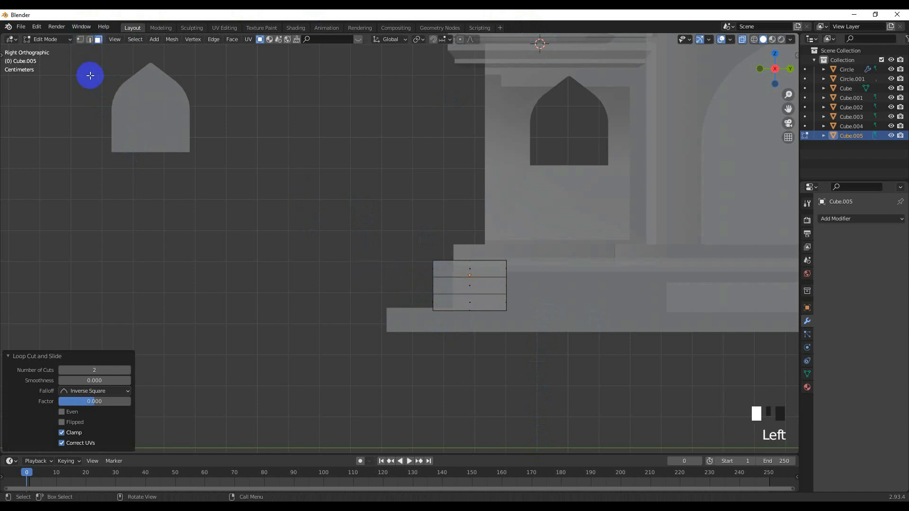
scroll(392, 262, "up", 2)
middle_click_drag(438, 286, 407, 234, "shift")
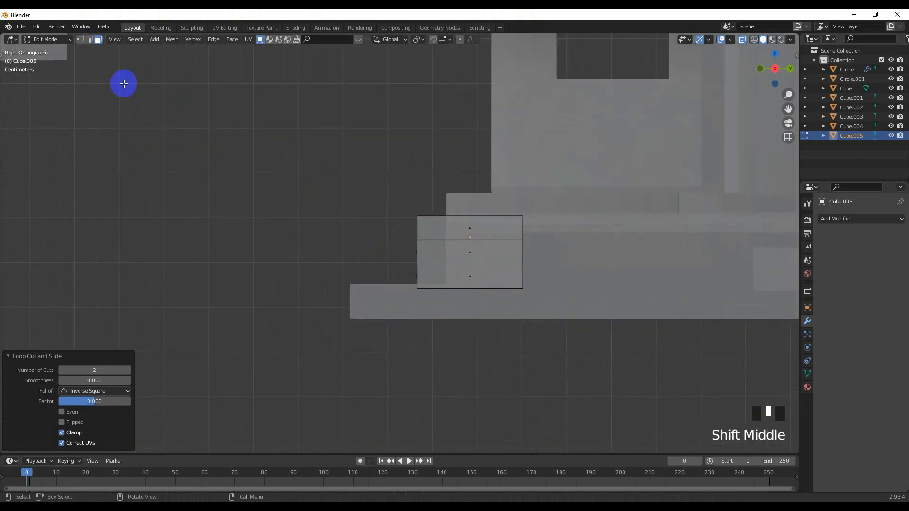
left_click(99, 39)
middle_click_drag(351, 216, 367, 225)
left_click(374, 233)
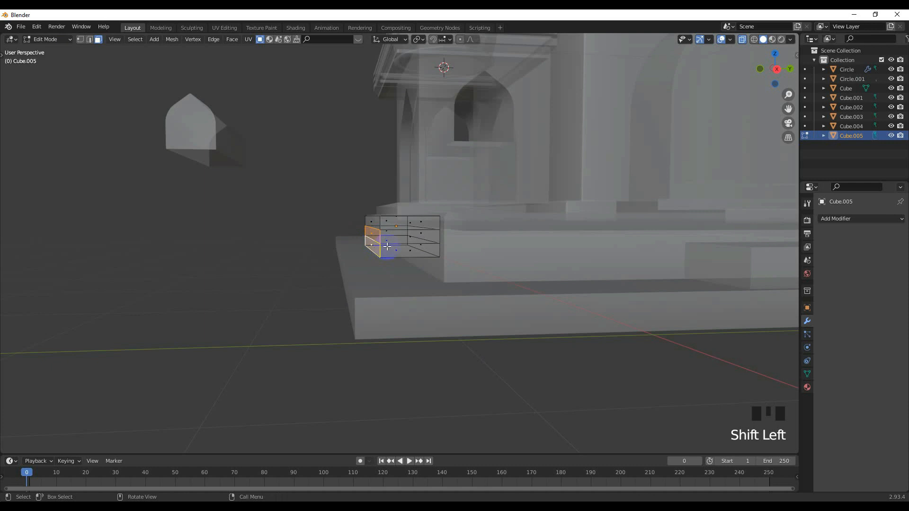
key("e")
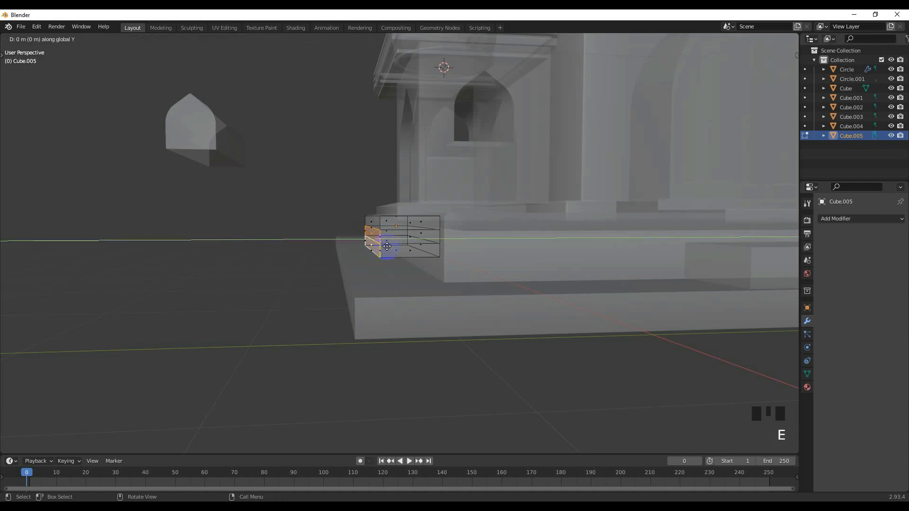
left_click(375, 244)
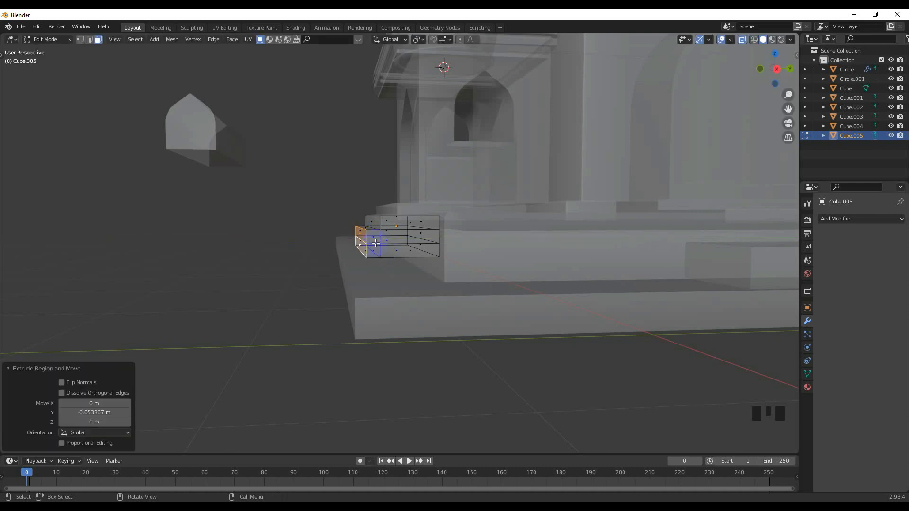
Move the extruded front faces about 0.006 m further outward in the right side view.
key("KP_3")
scroll(381, 255, "up", 2)
middle_click_drag(390, 256, 388, 224, "shift")
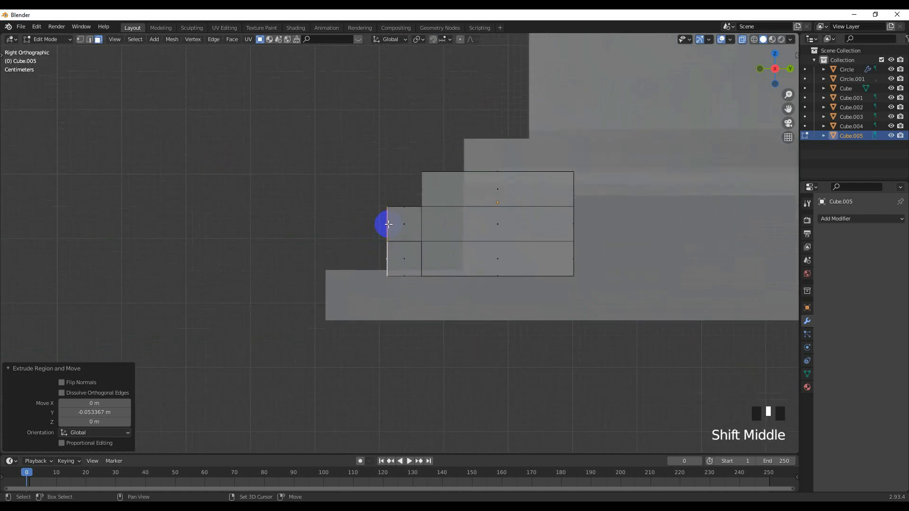
key("g")
left_click(430, 247)
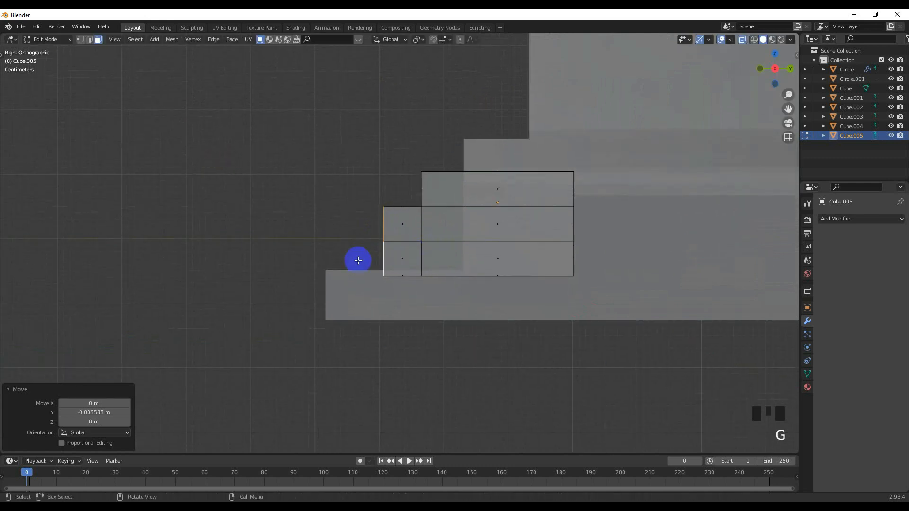
Extrude the lowest front face about 0.05 m outward to form the bottom stair tread.
left_click(382, 259)
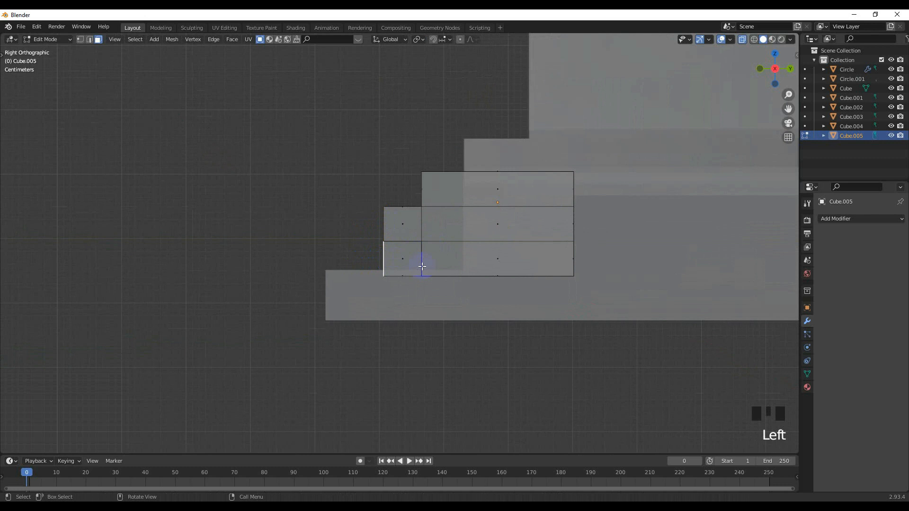
key("e")
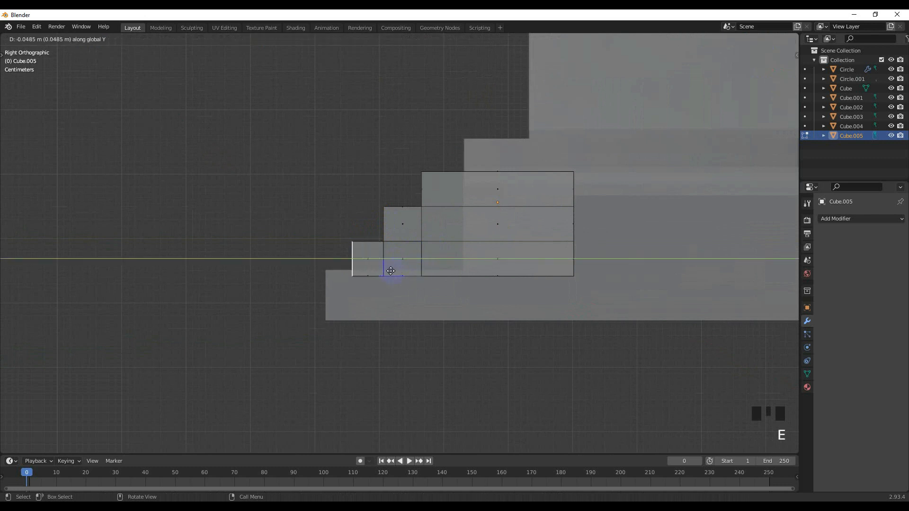
left_click(388, 271)
middle_click_drag(390, 270, 426, 280)
Return to Object Mode and turn off X-ray to view the finished stairs in front of the porch.
key("Tab")
scroll(348, 246, "down", 5)
middle_click_drag(348, 247, 598, 84, "shift")
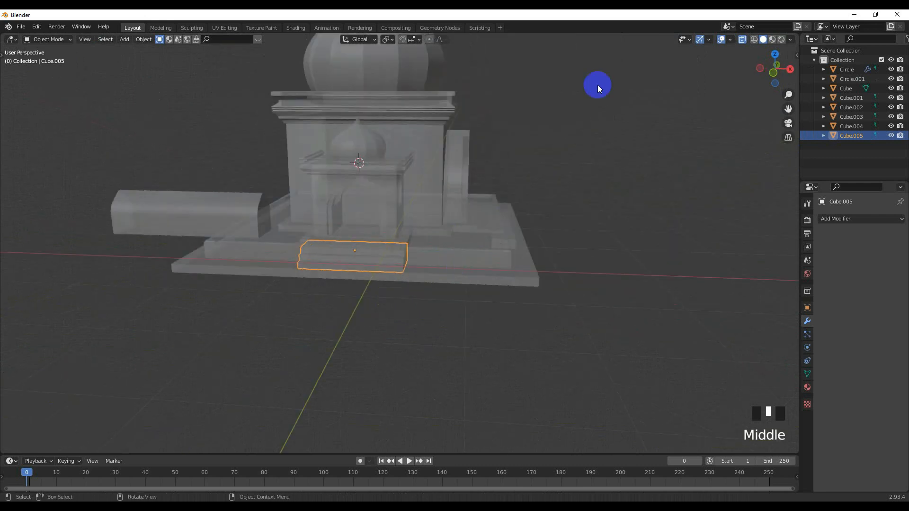
left_click(743, 40)
middle_click_drag(506, 161, 320, 276)
scroll(329, 274, "up", 3)
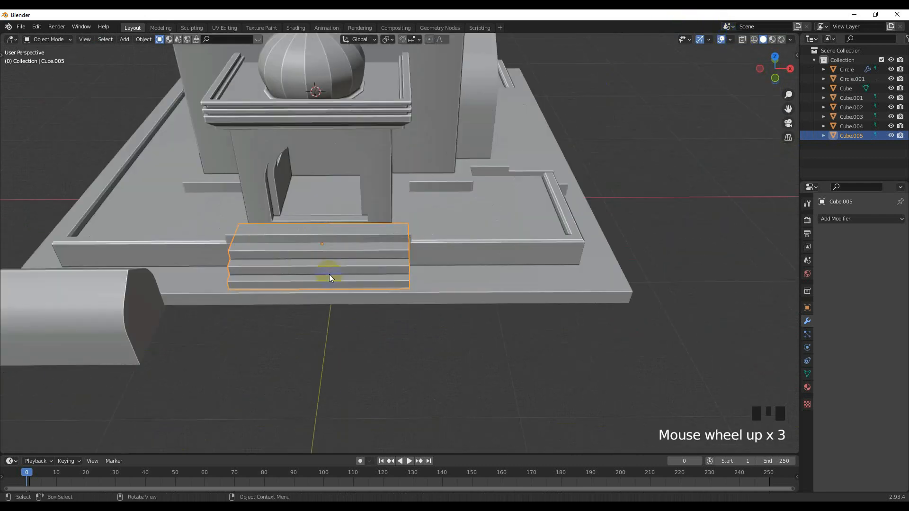
Center the porch stair block by moving it about -0.007 m along X, and scale it to about 0.824 along X.
key("KP_1")
scroll(350, 275, "up", 2)
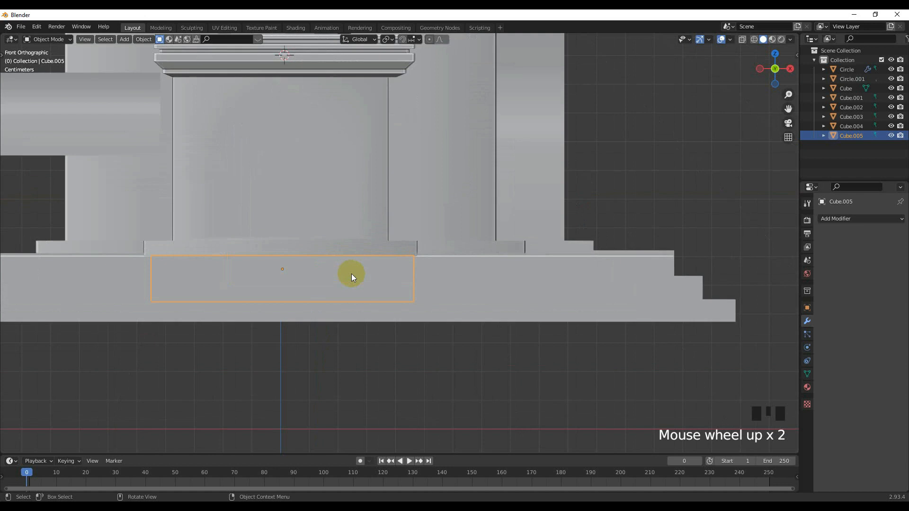
middle_click_drag(352, 274, 402, 276, "shift")
scroll(411, 277, "up", 1)
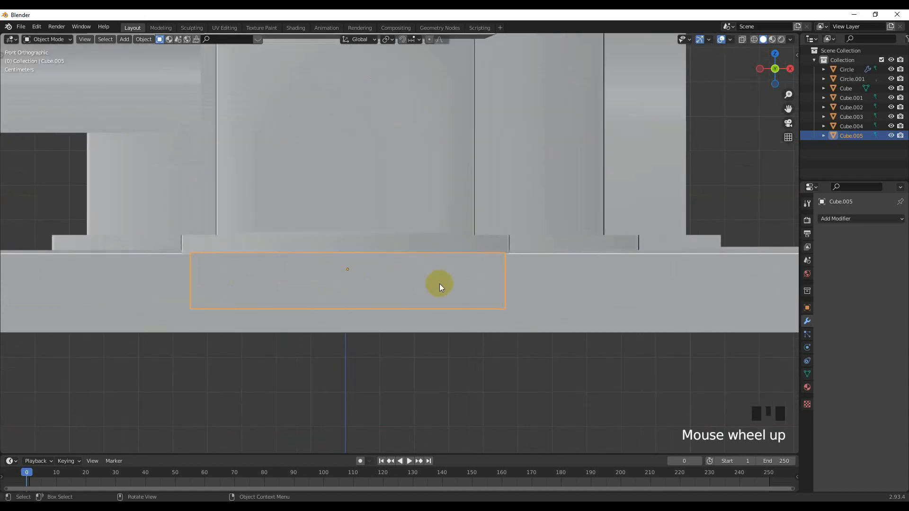
key("g")
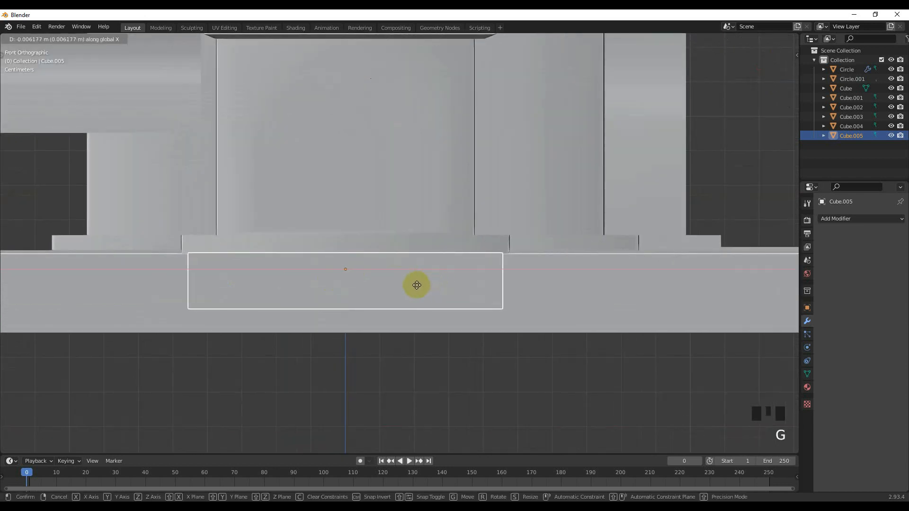
left_click(416, 285)
key("s")
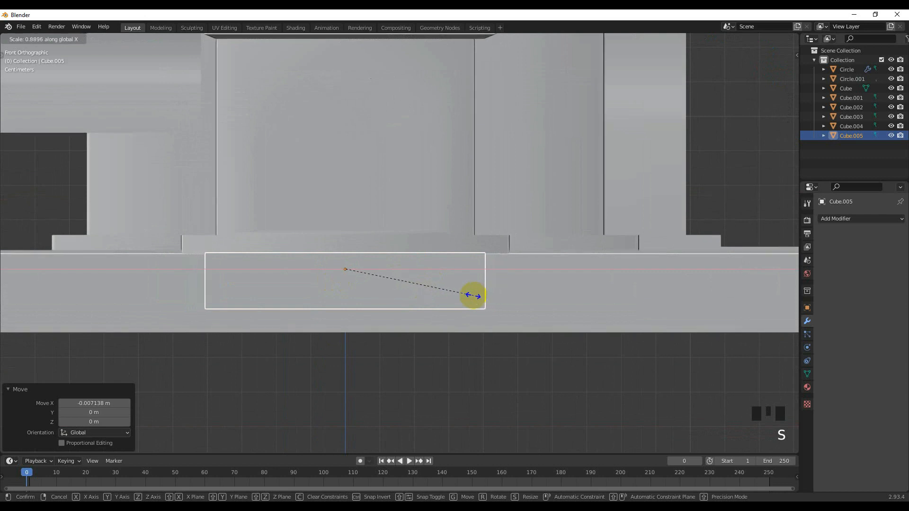
left_click(463, 296)
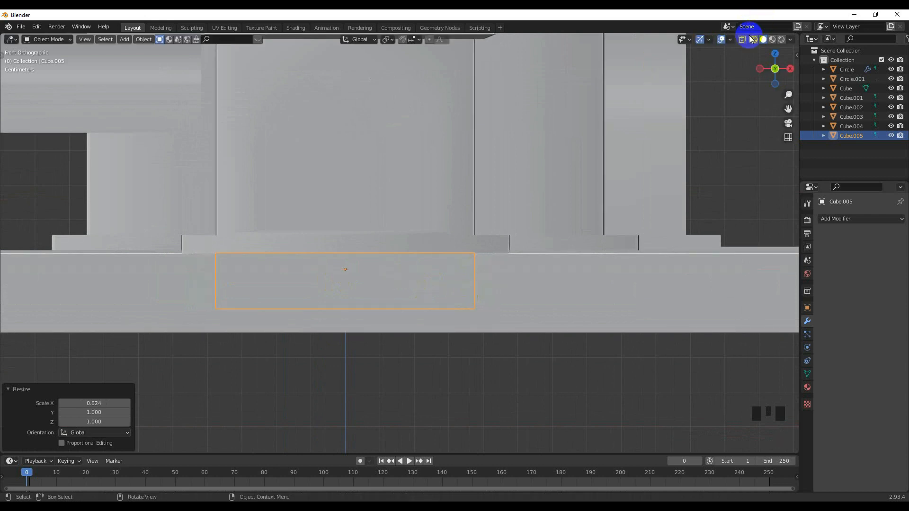
Deselect the stair block and examine the large arched entrance on the side of the main building.
middle_click_drag(496, 137, 443, 186)
left_click(663, 152)
middle_click_drag(663, 152, 381, 209)
scroll(433, 196, "up", 3)
middle_click_drag(434, 196, 421, 303, "shift")
scroll(329, 230, "down", 4)
scroll(371, 214, "down", 3)
scroll(370, 208, "up", 3)
scroll(391, 176, "up", 2)
scroll(425, 278, "up", 3)
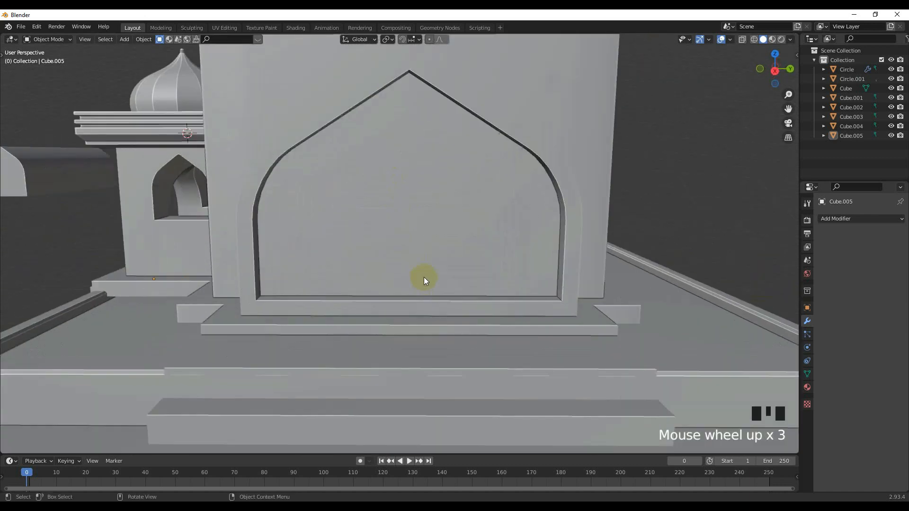
Bevel the vertical center edge of the main building's side arch panel to a width of about 0.0122 m.
left_click(426, 246)
scroll(425, 245, "down", 2)
scroll(425, 245, "up", 2)
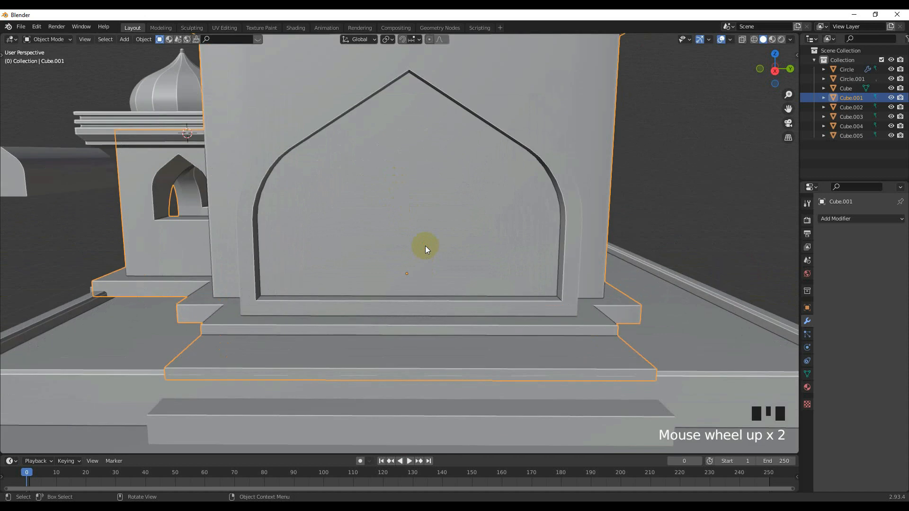
key("Tab")
scroll(406, 211, "down", 1)
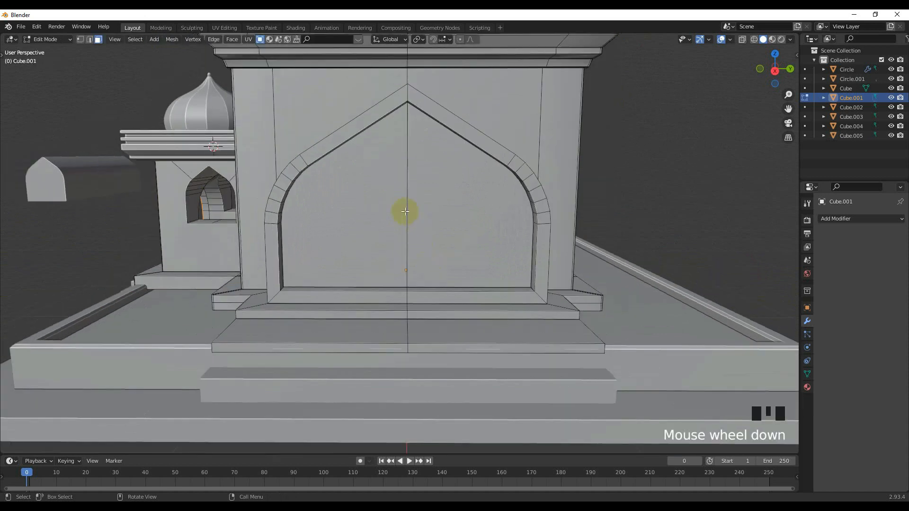
left_click(405, 212)
left_click(89, 39)
left_click(407, 155)
left_click(407, 155, "alt+shift")
mouse_move(407, 155)
middle_mouse_down()
mouse_move(420, 162)
mouse_move(411, 164)
middle_mouse_up()
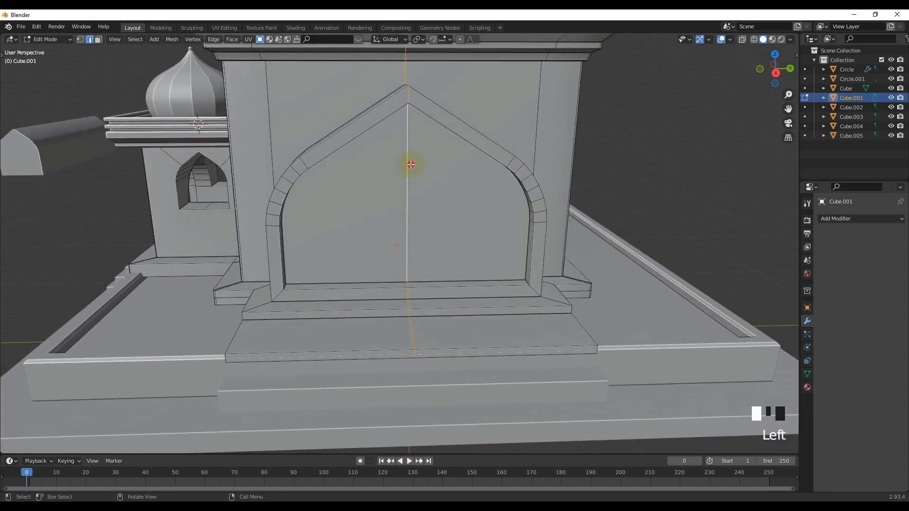
key("ctrl+b")
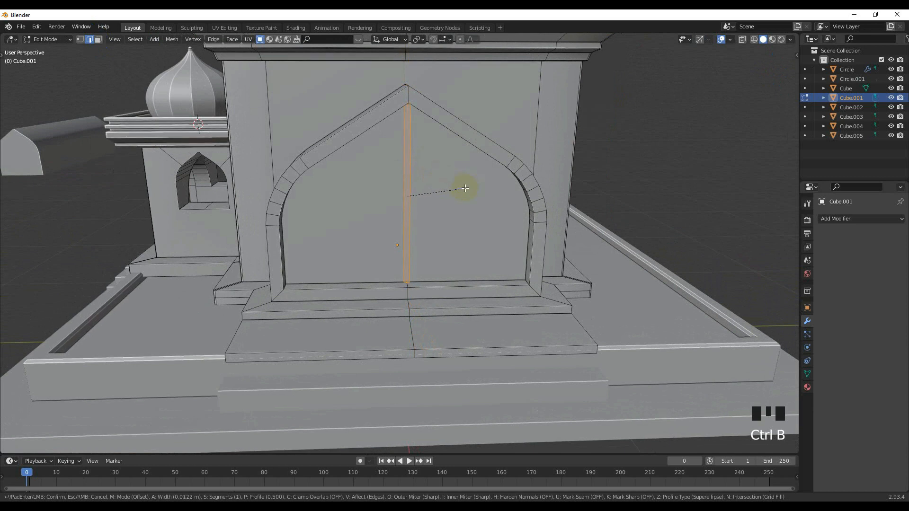
left_click(464, 188)
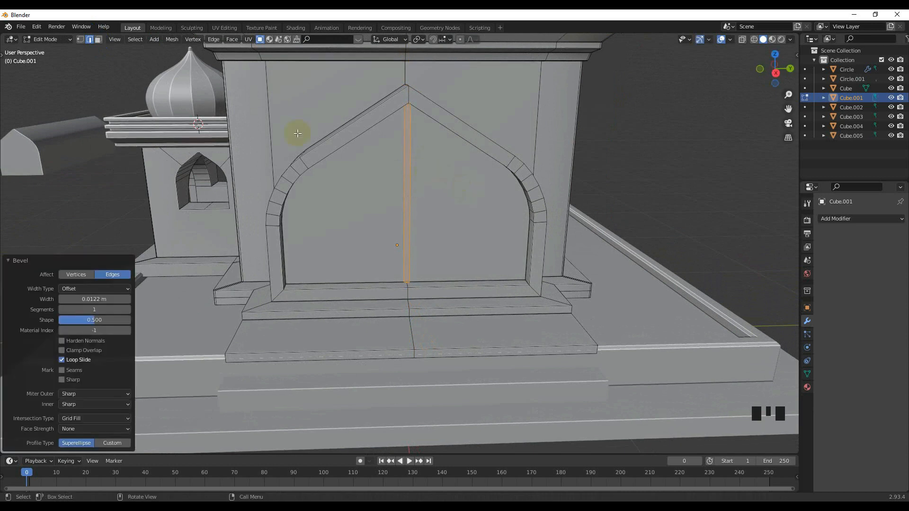
Extrude the narrow center strip face of the side arch about 0.0078 m outward along X.
left_click(410, 205)
middle_click_drag(400, 209, 443, 229)
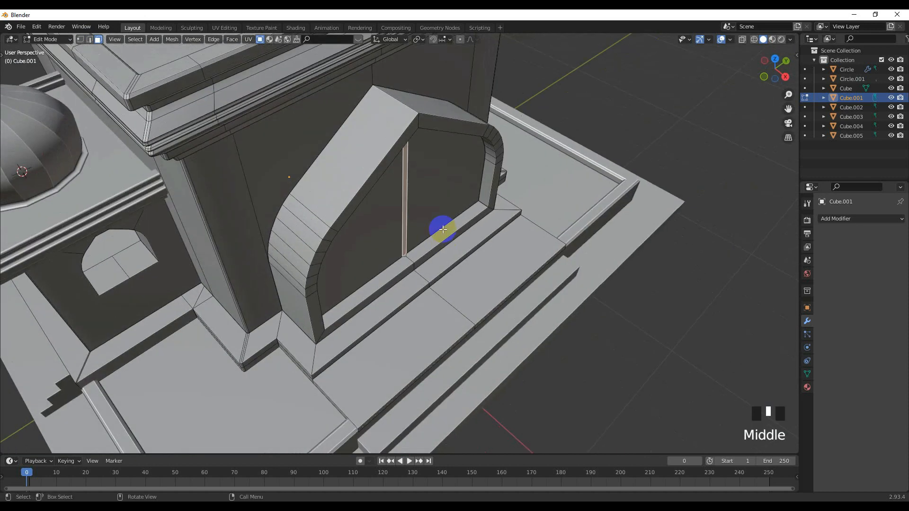
key("e")
key("x")
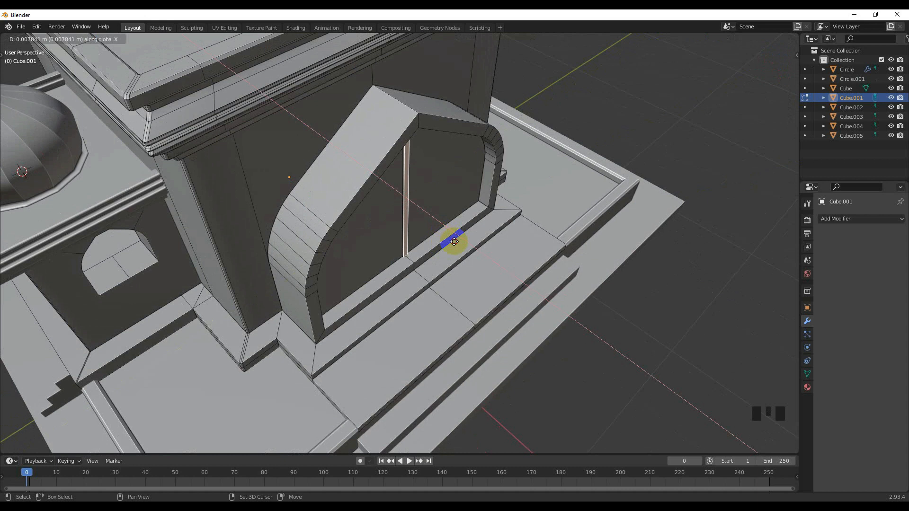
left_click(454, 242)
Bevel the outline edges of the extruded center strip's front face.
scroll(454, 242, "up", 6)
middle_click_drag(354, 171, 470, 207)
key("ctrl+b")
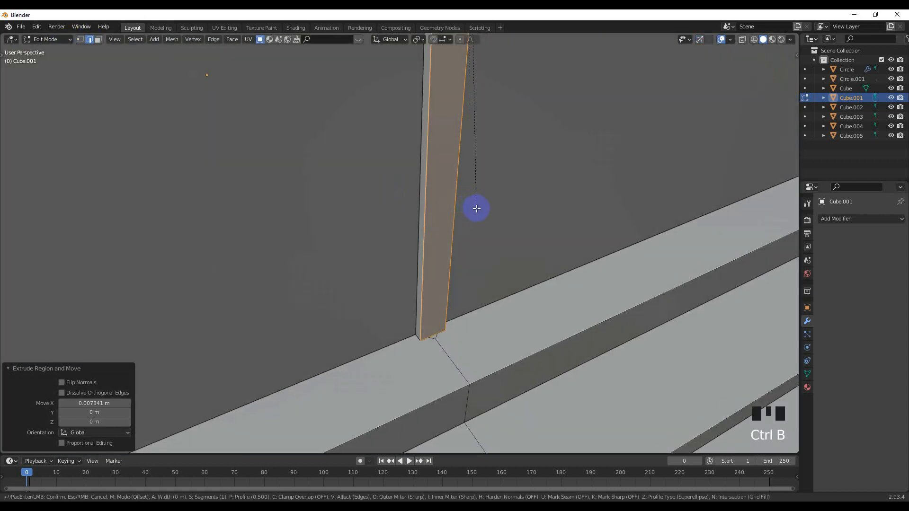
left_click(505, 256)
scroll(455, 222, "down", 6)
scroll(441, 213, "up", 2)
middle_click_drag(442, 213, 56, 51)
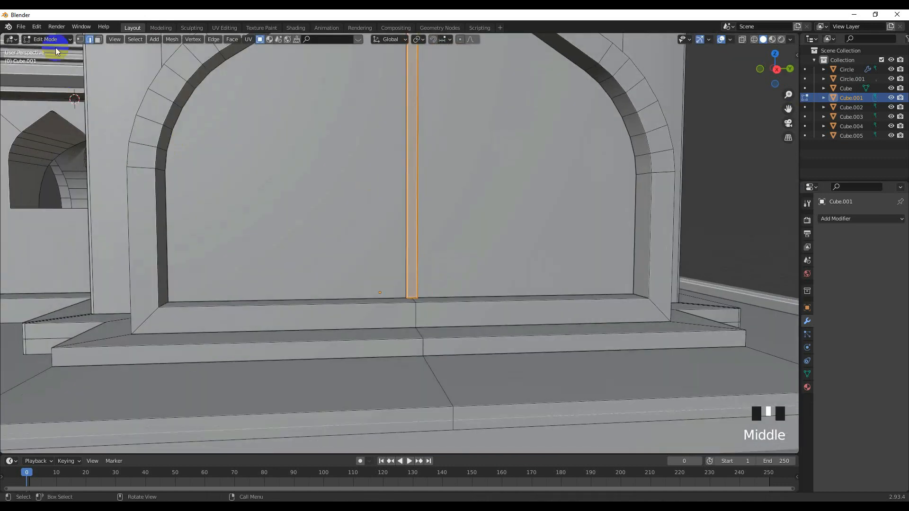
Select the two door panel faces beside the center strip, return to Object Mode and deselect the building.
left_click(98, 40)
left_click(294, 178)
left_click(436, 178, "shift")
scroll(417, 182, "down", 6)
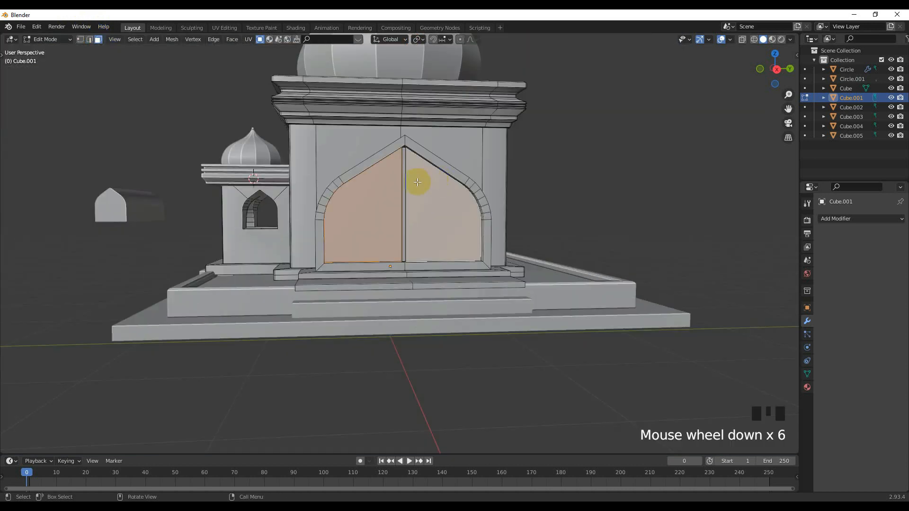
middle_click_drag(417, 182, 462, 203)
key("Tab")
left_click(601, 134)
middle_click_drag(601, 134, 534, 143)
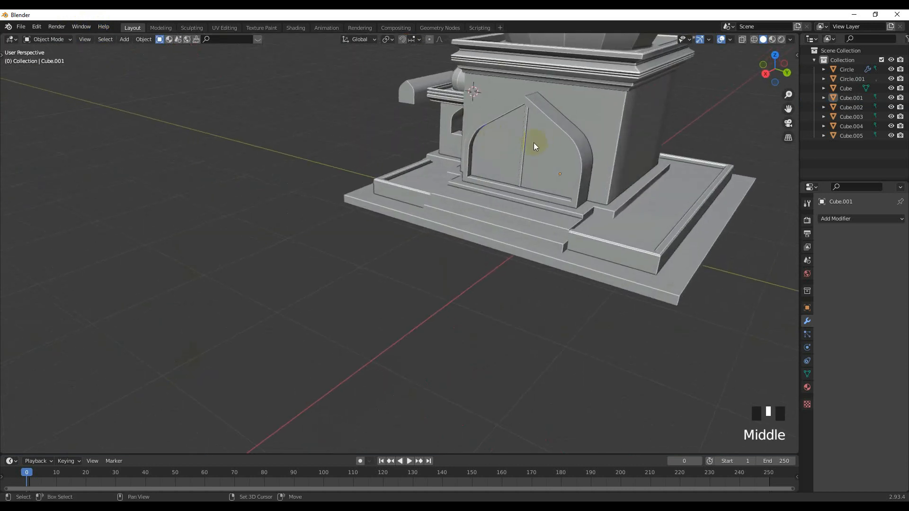
scroll(406, 191, "up", 2)
middle_click_drag(406, 191, 424, 180)
left_click(424, 179)
right_click(424, 180)
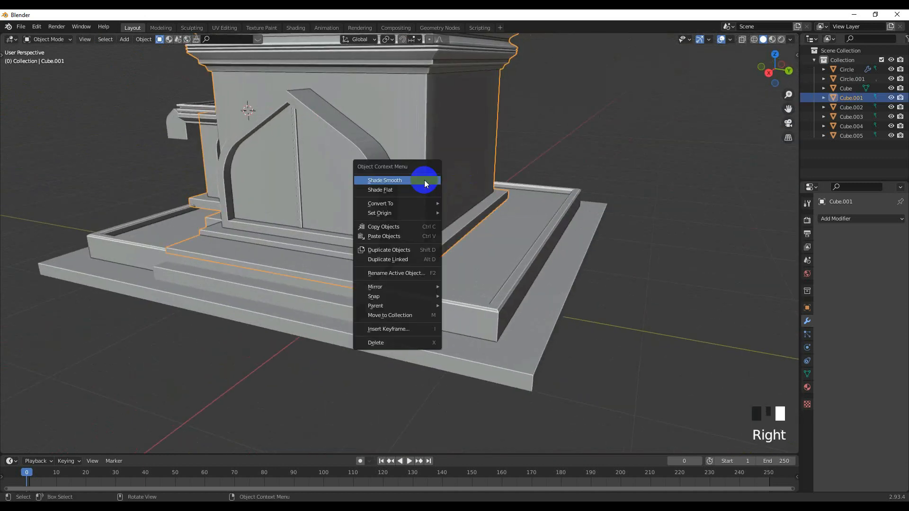
left_click(481, 246)
right_click(481, 255)
scroll(470, 237, "down", 5)
middle_click_drag(469, 238, 431, 255, "shift")
Select the main dome and the small porch dome in turn and examine their shapes and subdivision settings.
left_click(404, 218)
scroll(403, 225, "up", 2)
scroll(430, 229, "down", 4)
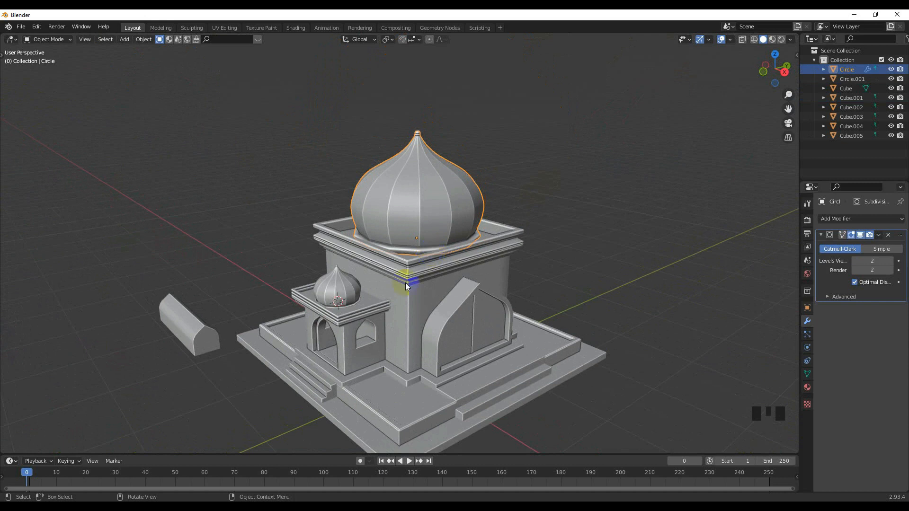
scroll(351, 308, "up", 3)
scroll(353, 306, "down", 2)
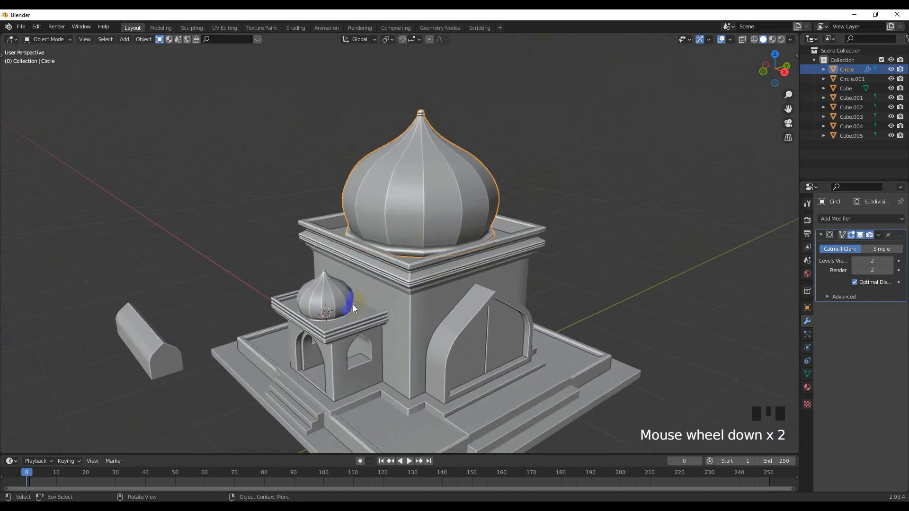
scroll(353, 305, "up", 3)
scroll(299, 303, "up", 2)
middle_click_drag(300, 302, 530, 99, "shift")
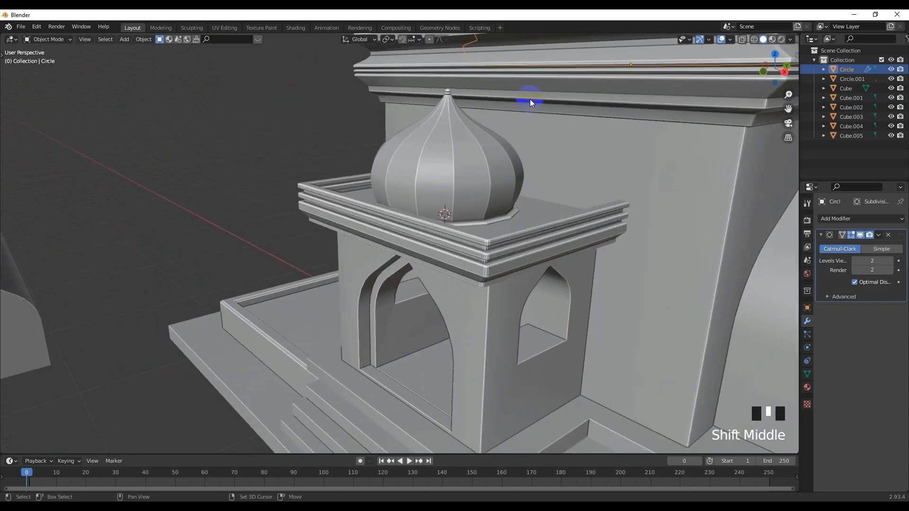
scroll(446, 200, "up", 3)
scroll(446, 200, "down", 5)
scroll(446, 199, "down", 3)
mouse_move(446, 194)
middle_mouse_down()
mouse_move(454, 260)
mouse_move(405, 237)
mouse_move(414, 268)
mouse_move(423, 199)
mouse_move(249, 218)
middle_mouse_up()
left_click(402, 215)
scroll(424, 197, "down", 3)
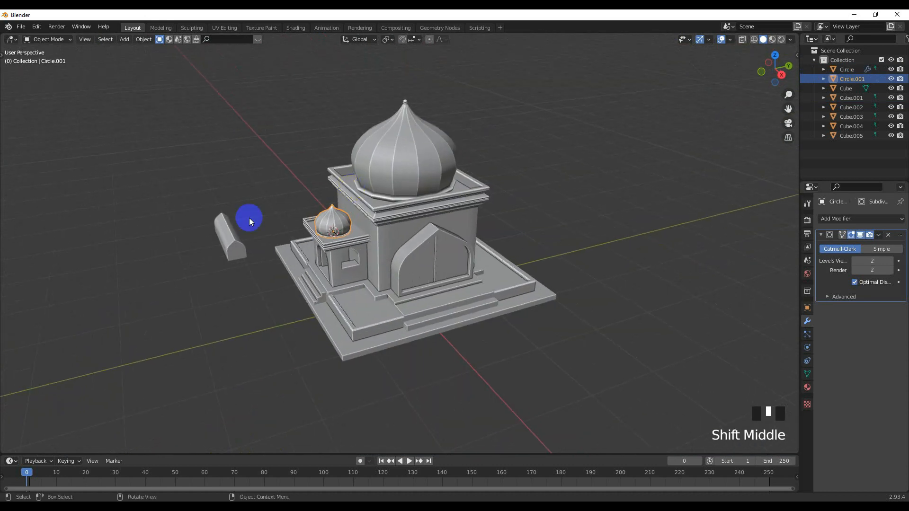
Hide the loose arch-profiled block beside the mosque from the viewport.
left_click(232, 235)
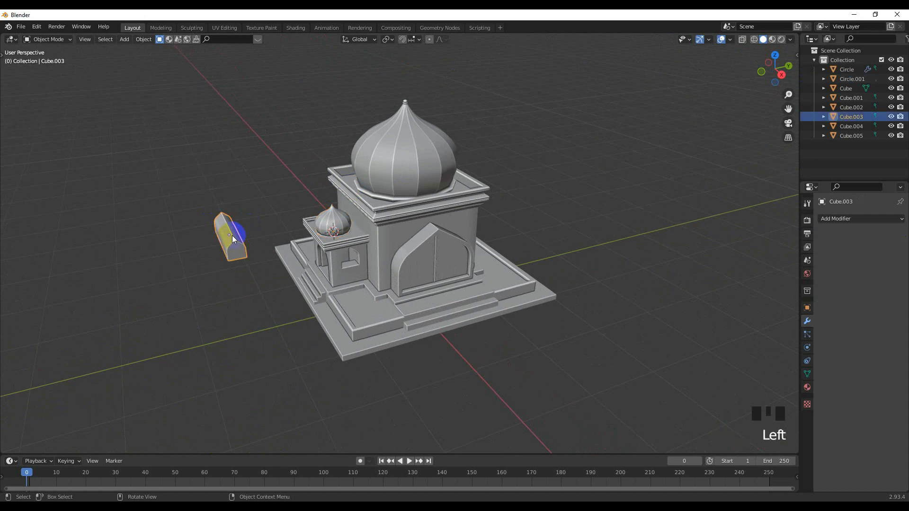
key("KP_1")
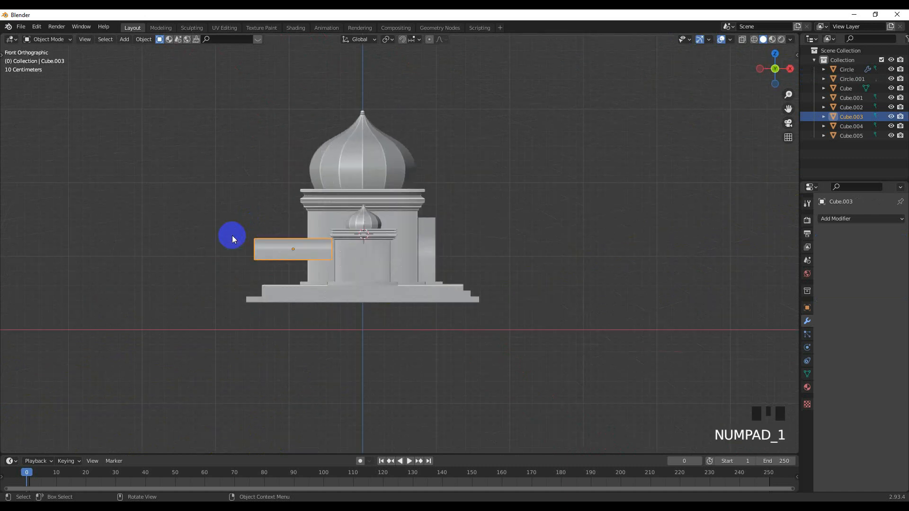
scroll(232, 235, "down", 2)
middle_click_drag(253, 249, 355, 314)
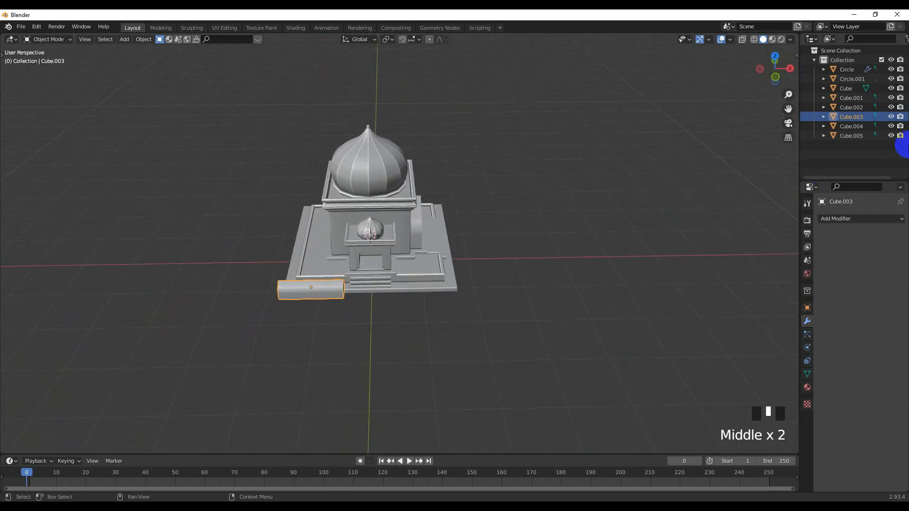
left_click(891, 117)
Examine the whole mosque, its terrace corners and its stairs from several sides.
scroll(441, 243, "up", 4)
scroll(441, 244, "down", 4)
middle_click_drag(441, 244, 304, 248)
scroll(388, 239, "up", 4)
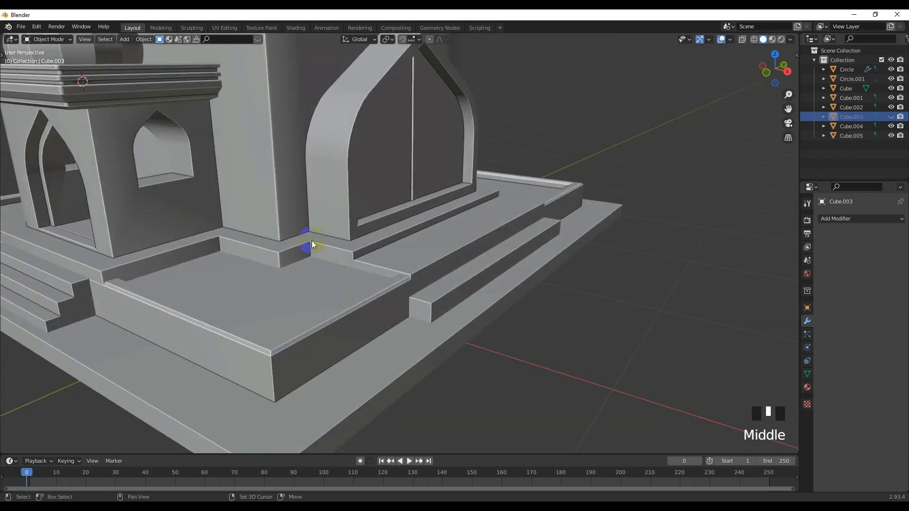
scroll(442, 232, "up", 1)
scroll(442, 232, "down", 2)
mouse_move(441, 232)
middle_mouse_down()
mouse_move(497, 258)
mouse_move(457, 237)
mouse_move(662, 227)
mouse_move(661, 237)
mouse_move(560, 257)
mouse_move(530, 240)
mouse_move(505, 255)
mouse_move(427, 242)
middle_mouse_up()
scroll(449, 232, "down", 1)
scroll(450, 232, "down", 3)
scroll(661, 236, "down", 3)
scroll(505, 256, "up", 3)
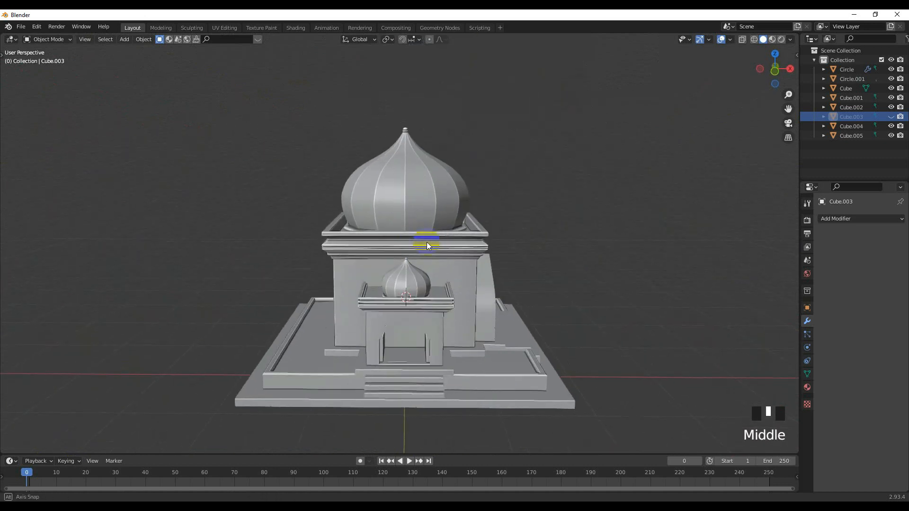
Add a mesh circle with 8 vertices and a 1 m radius in the top view.
scroll(428, 245, "down", 3)
key("KP_7")
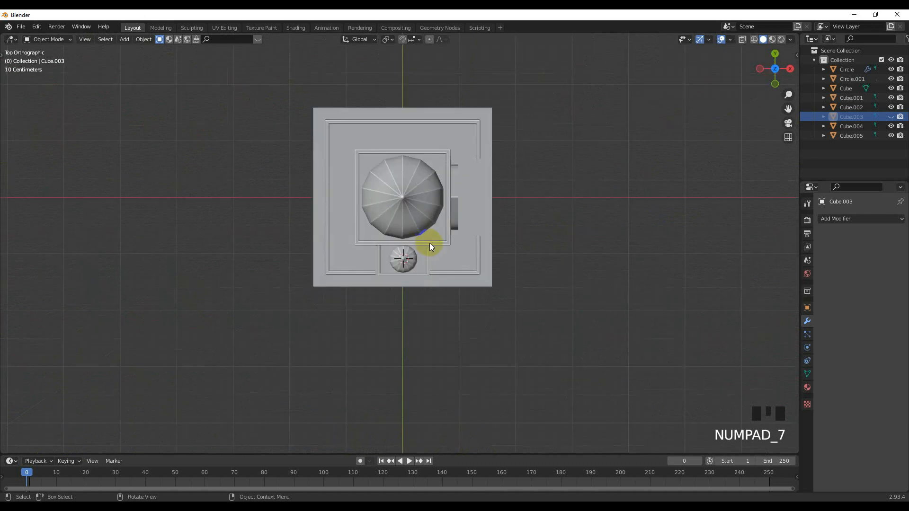
middle_click_drag(385, 189, 412, 239, "shift")
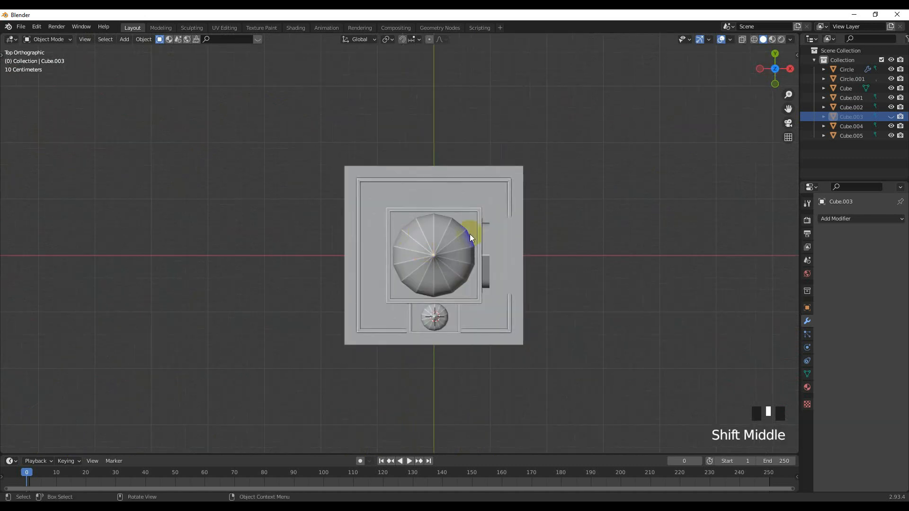
middle_click_drag(470, 234, 422, 302, "shift")
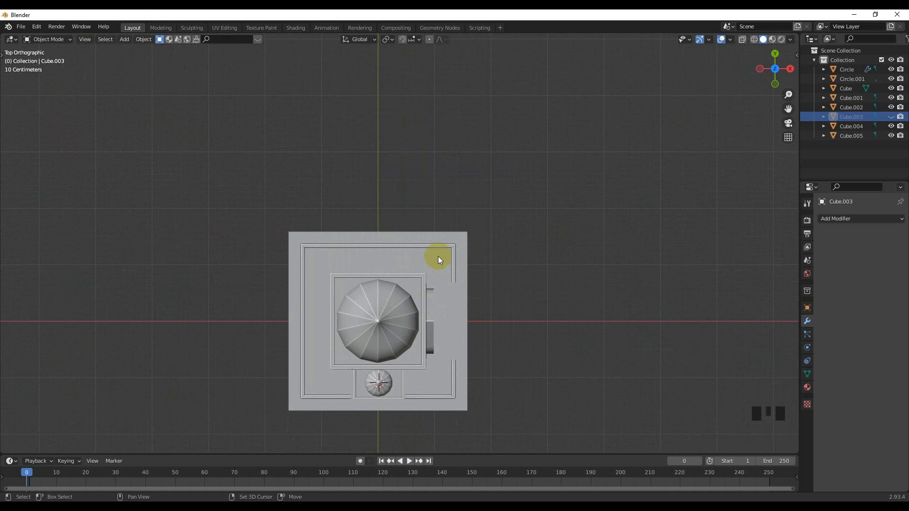
key("shift+a")
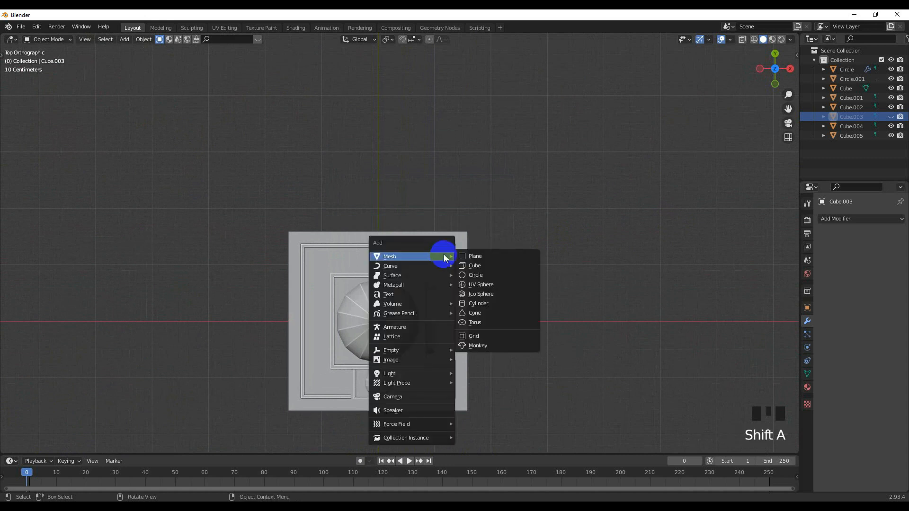
left_click(473, 275)
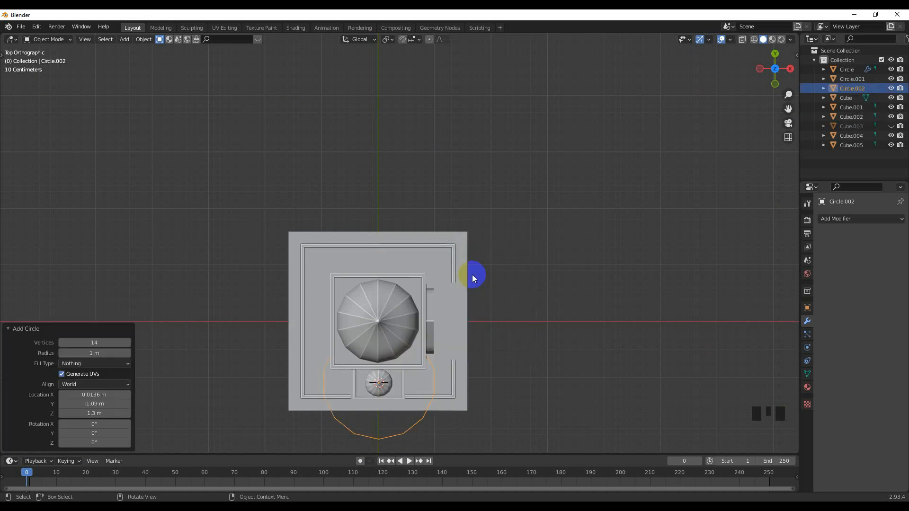
left_click(94, 342)
Move the eight-sided circle about 1.01 m in X and 2.07 m in Y to the terrace's back corner and scale it to about 0.31.
key("g")
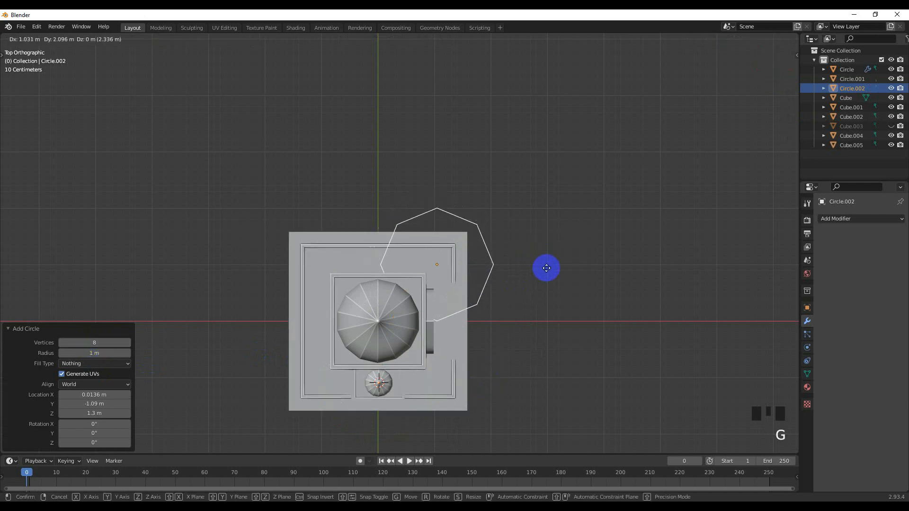
left_click(579, 270)
key("s")
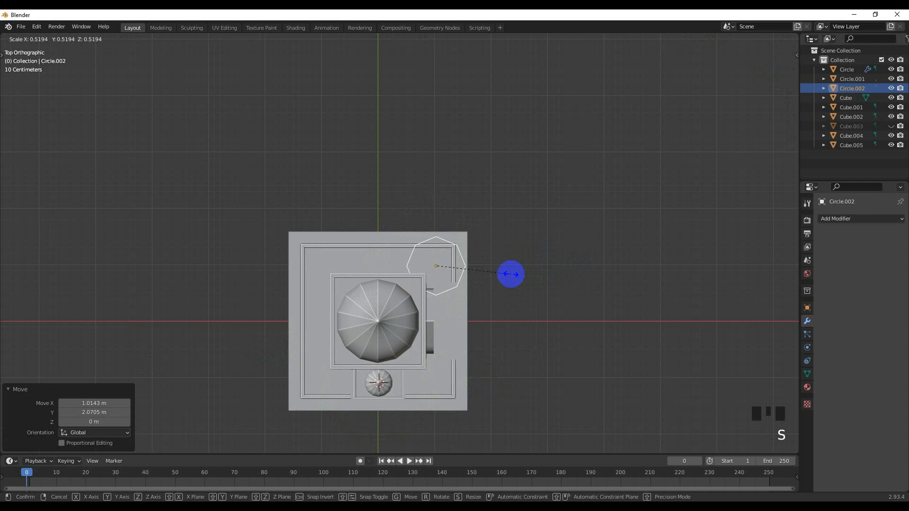
left_click(519, 271)
key("s")
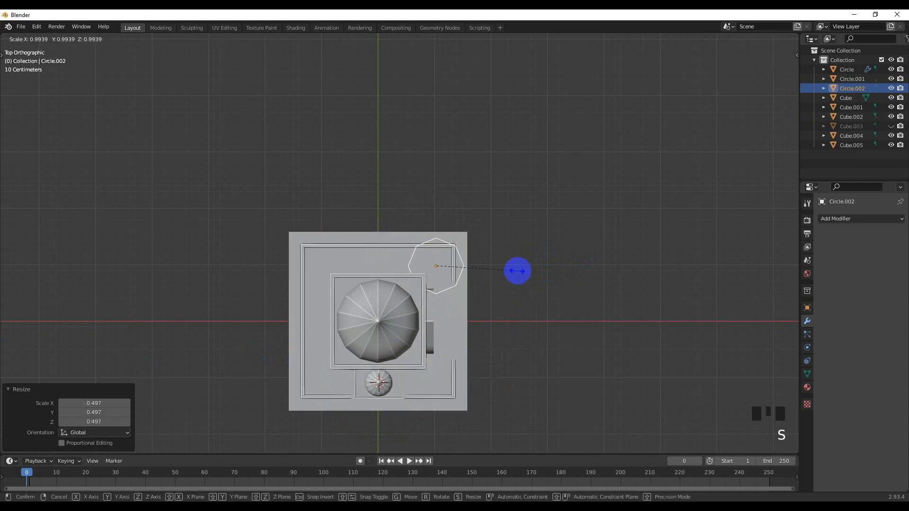
left_click(498, 271)
key("s")
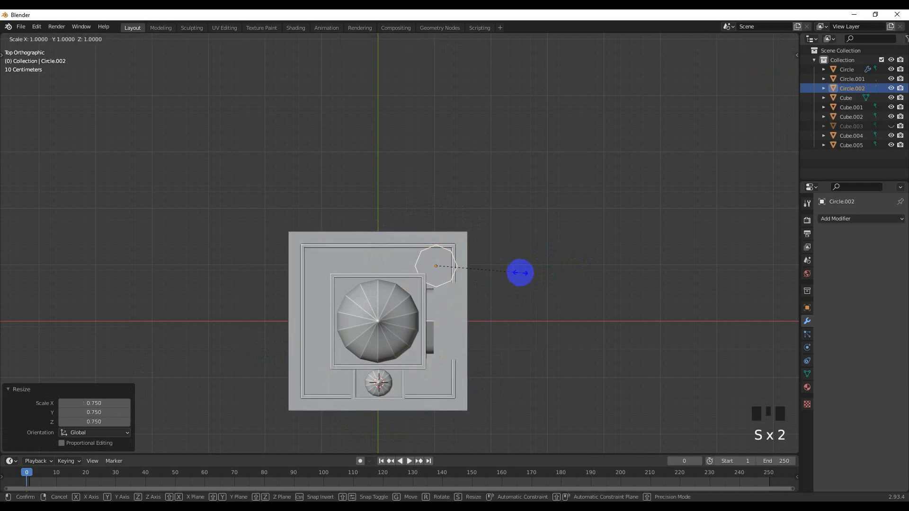
left_click(518, 273)
Nudge the circle about -0.05 m in X and -0.03 m in Y and enlarge it by a factor of about 1.18.
key("g")
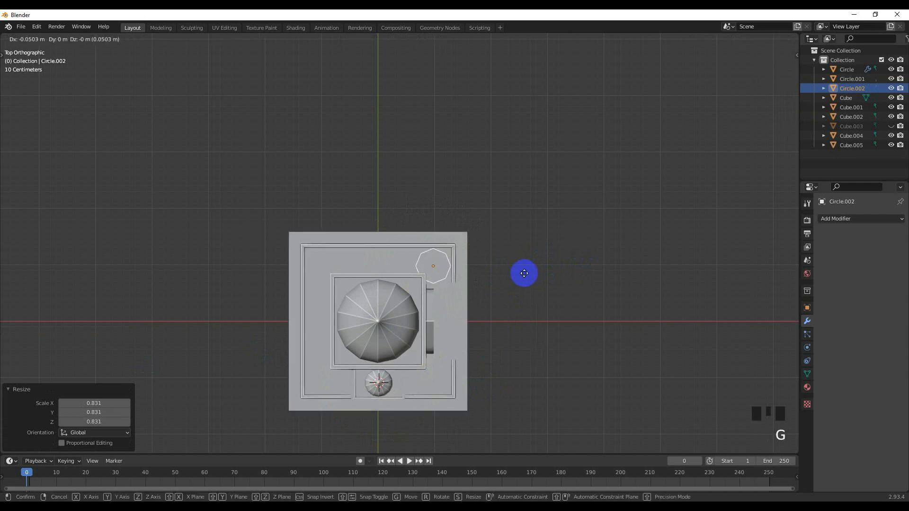
left_click(524, 275)
key("s")
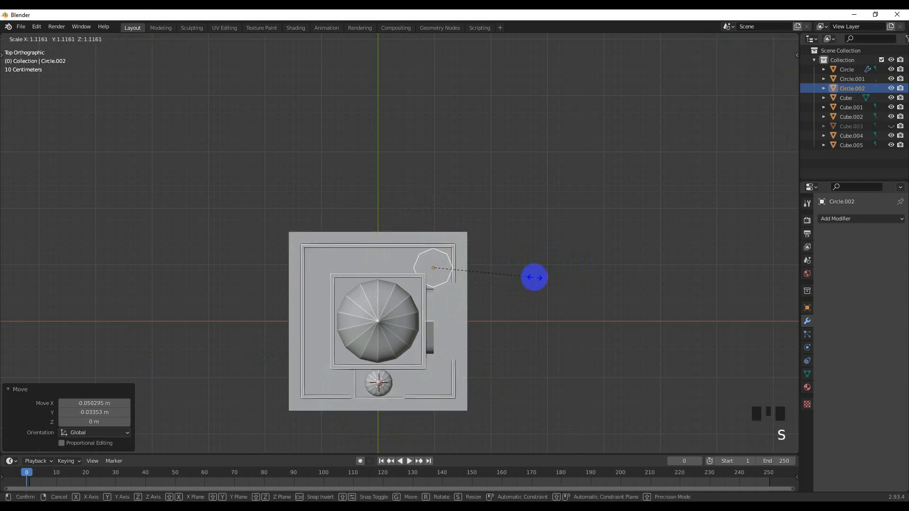
left_click(540, 279)
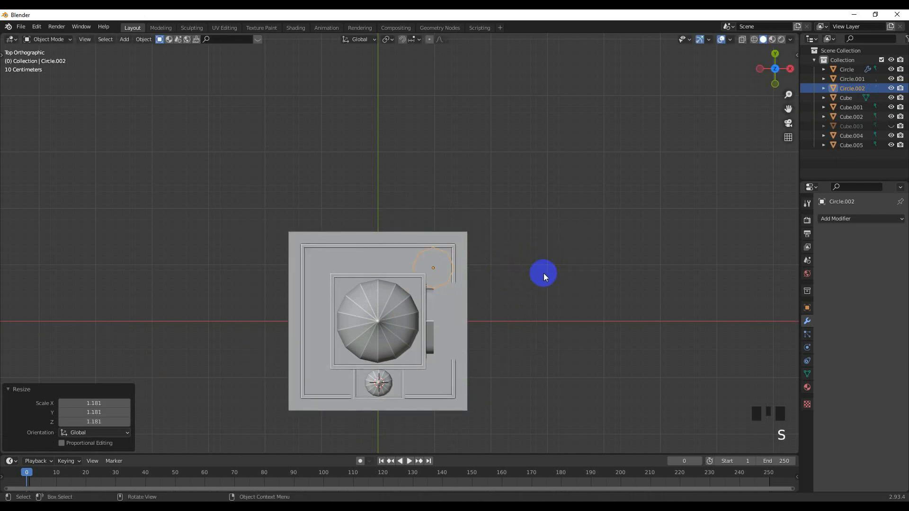
Lower the circle about 0.75 m along Z in total so it lies at the level of the terrace's low wall.
key("KP_1")
scroll(498, 289, "up", 2)
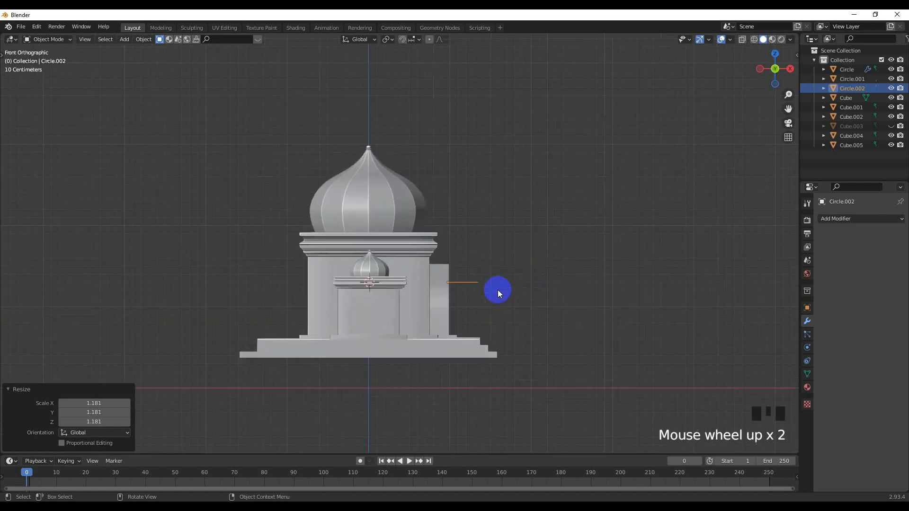
key("g")
left_click(505, 339)
middle_click_drag(505, 340, 379, 292)
scroll(494, 339, "up", 3)
scroll(351, 310, "up", 2)
scroll(359, 322, "down", 2)
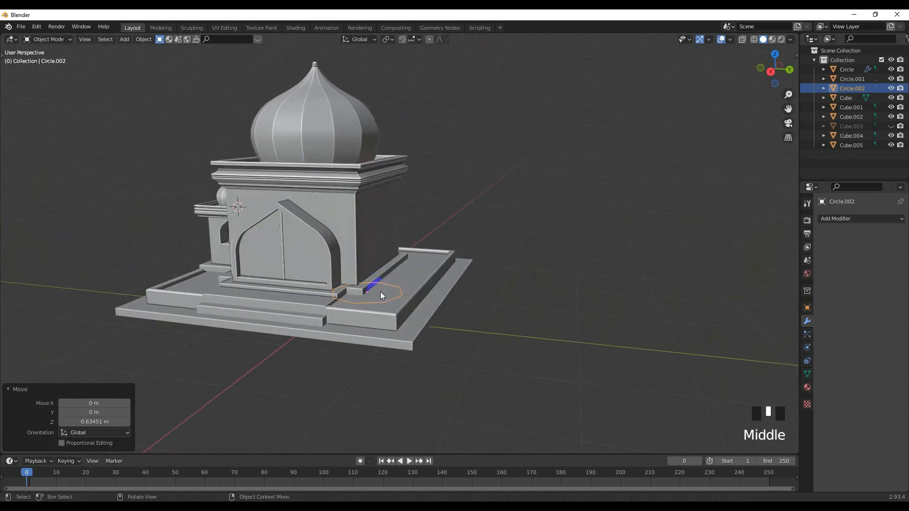
key("g")
key("z")
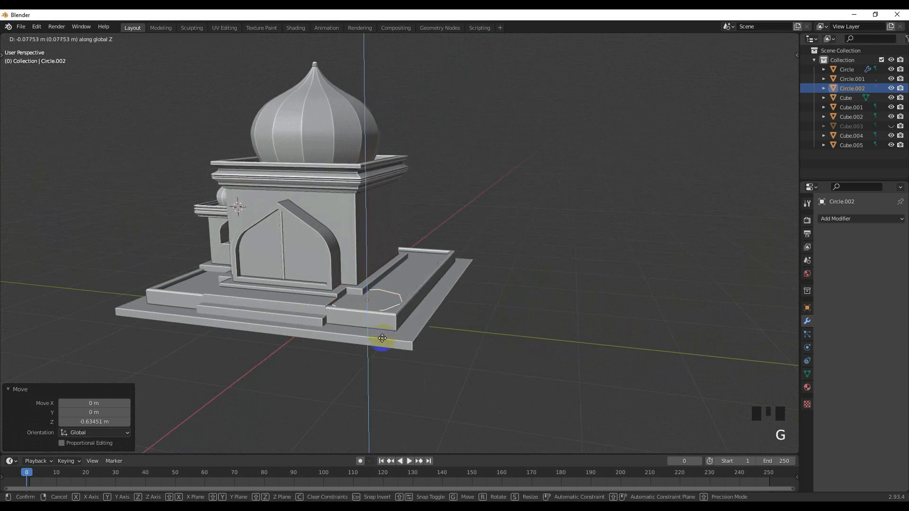
left_click(384, 369)
Enable X-ray and shift the circle about 0.03 m in X and 0.07 m in Y towards the terrace's back corner in top view.
key("KP_7")
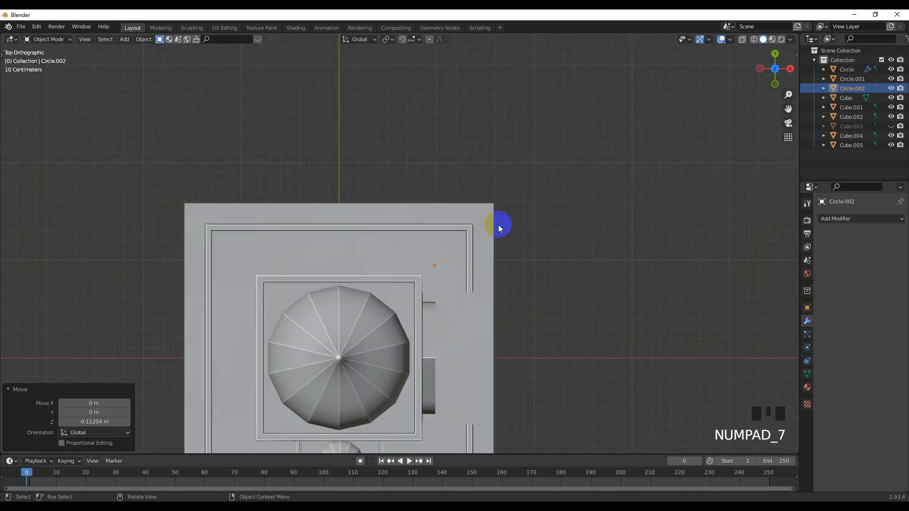
left_click(742, 39)
scroll(626, 126, "up", 3)
middle_click_drag(627, 127, 491, 281, "shift")
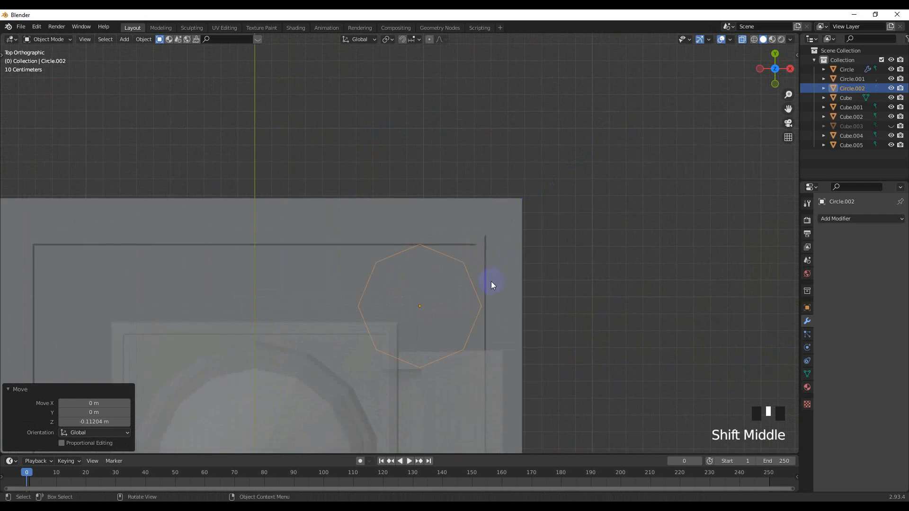
key("g")
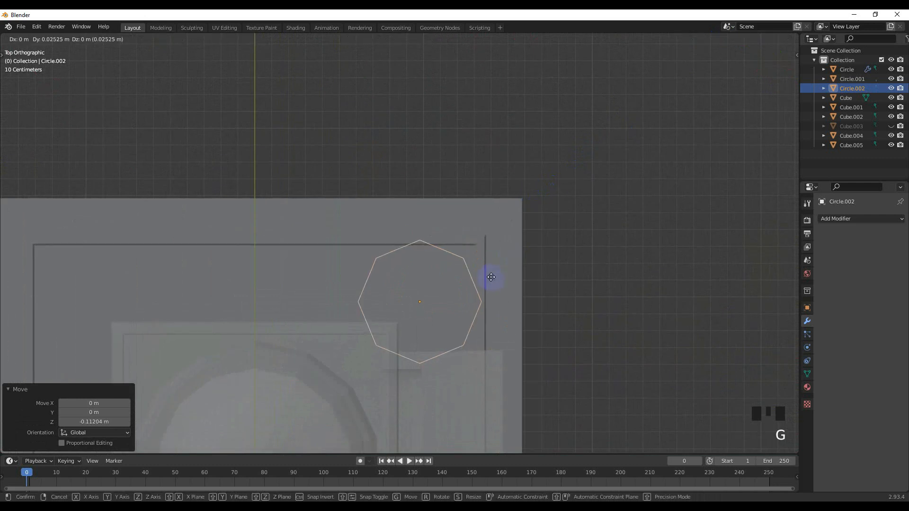
left_click(491, 274)
middle_click_drag(498, 289, 411, 272)
key("KP_7")
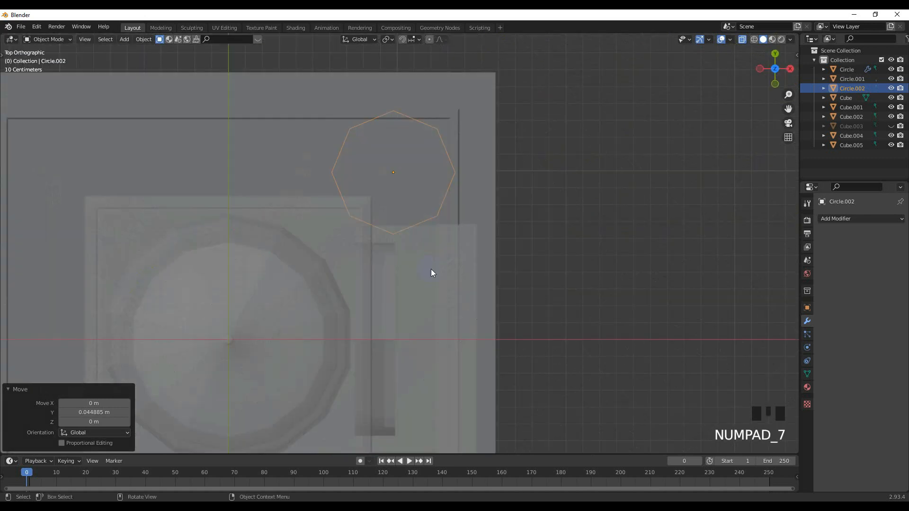
scroll(476, 265, "up", 3, "shift")
key("g")
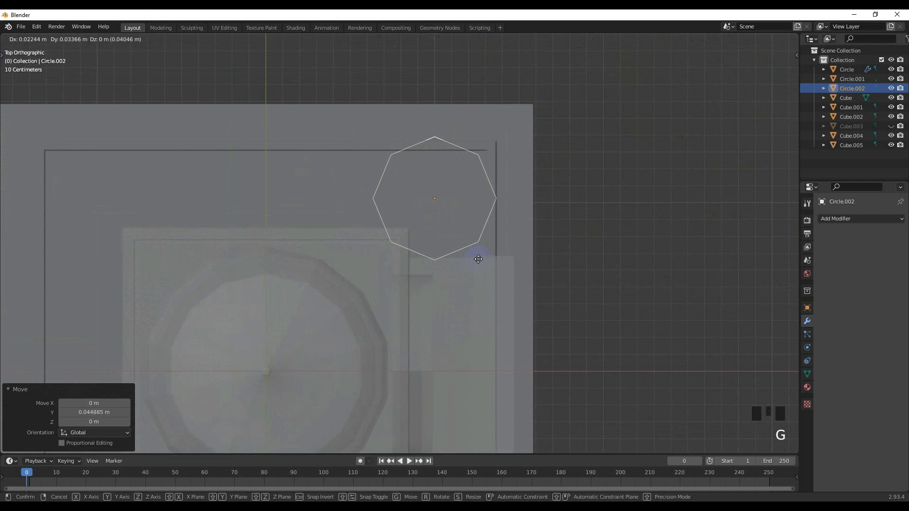
left_click(480, 260)
Scale the corner circle down by a factor of about 0.916 in the top view.
middle_click_drag(487, 255, 511, 213)
key("KP_7")
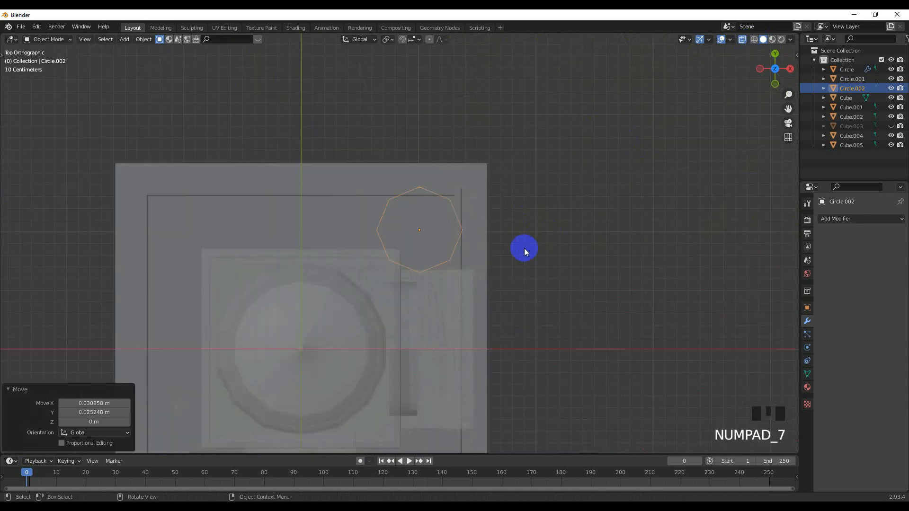
key("s")
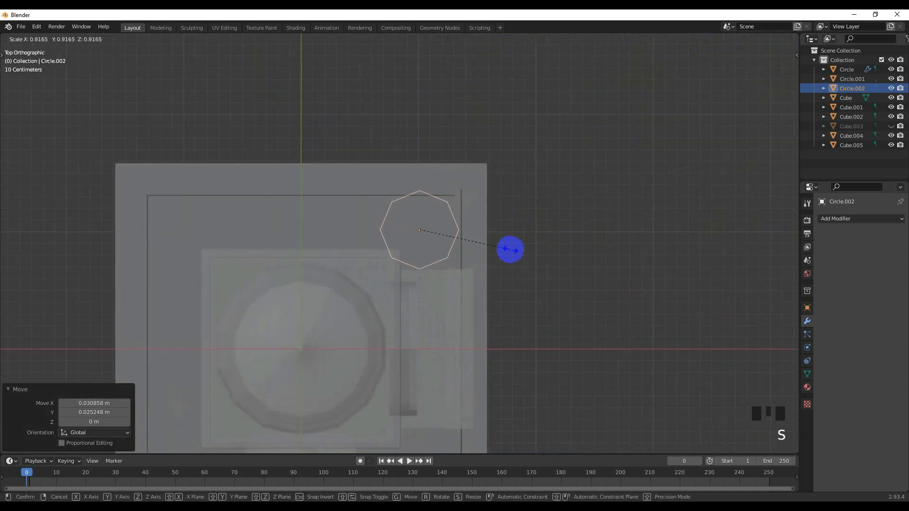
left_click(510, 250)
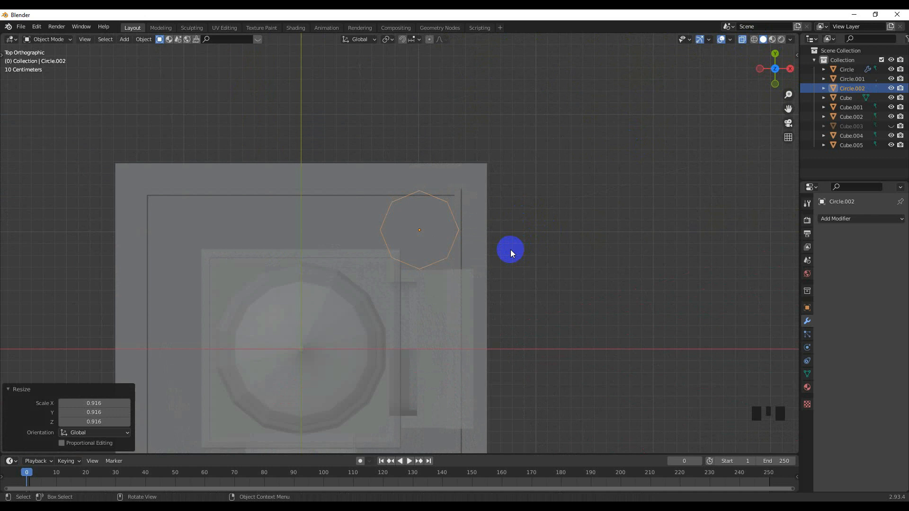
Apply the resized corner circle's object transform.
middle_click_drag(510, 248, 661, 119)
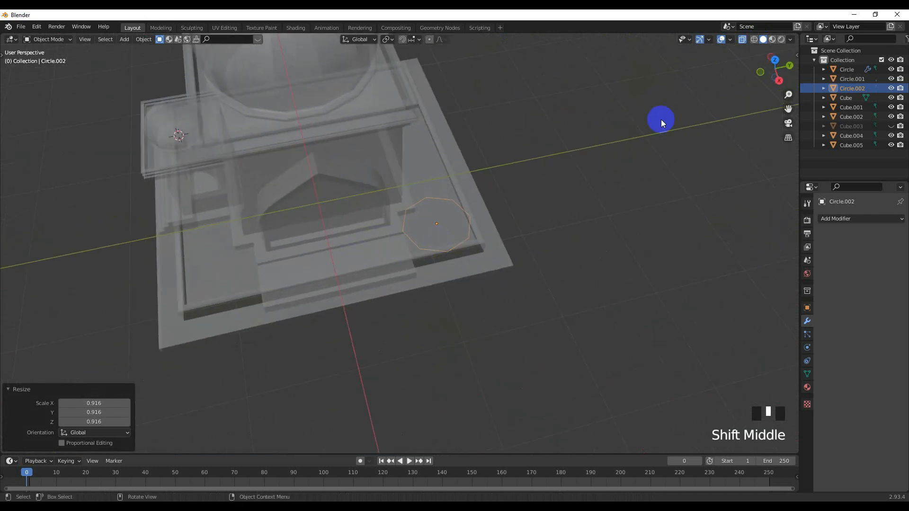
middle_click_drag(508, 187, 510, 194, "shift")
key("KP_1")
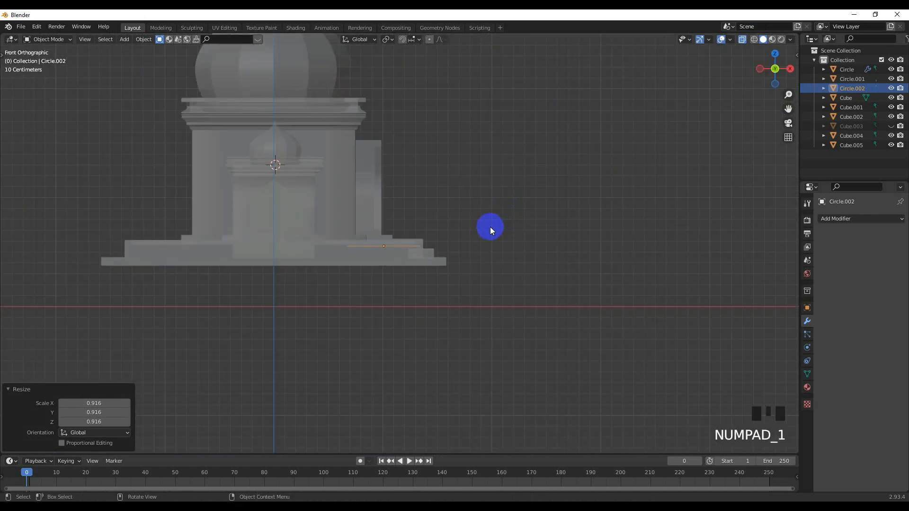
scroll(495, 232, "up", 2)
middle_click_drag(501, 240, 453, 240, "shift")
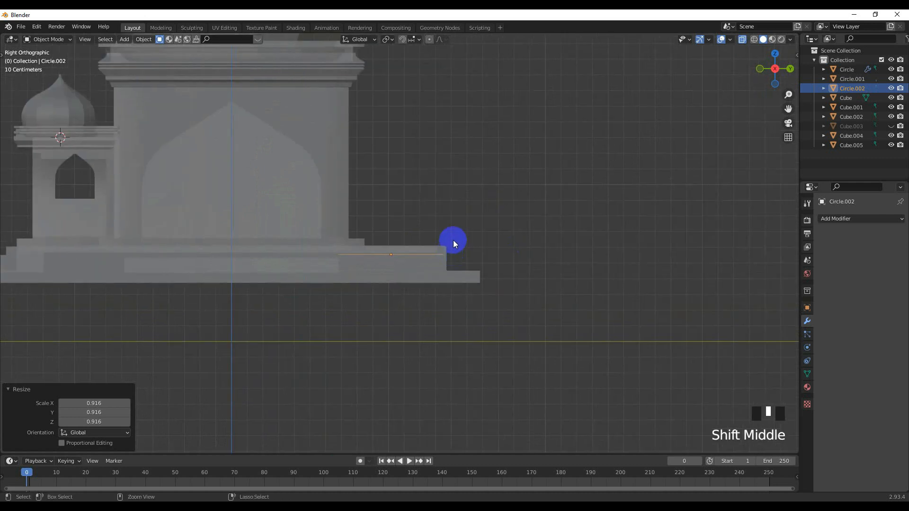
key("ctrl+a")
left_click(453, 239)
Extrude the circle's edges about 0.147 m straight up along Z in Edit Mode to form an octagonal wall.
key("Tab")
scroll(453, 240, "up", 2)
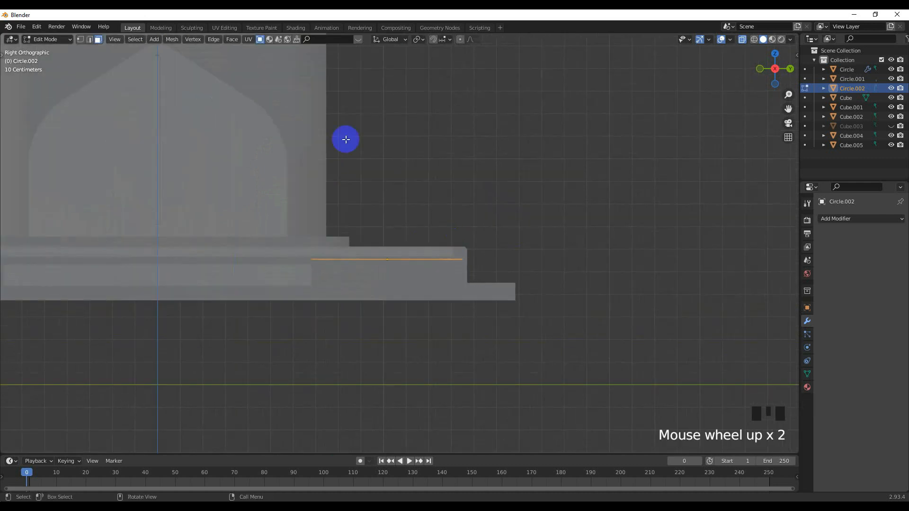
left_click(90, 39)
key("e")
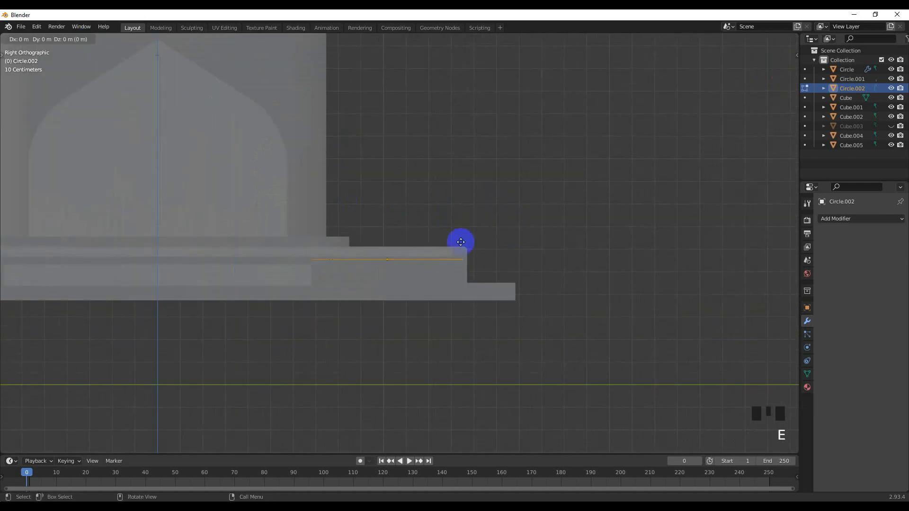
key("z")
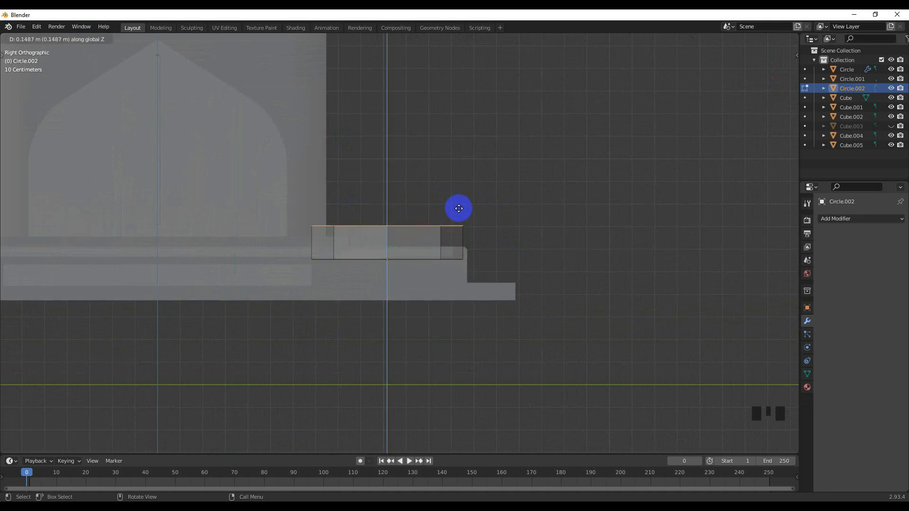
left_click(459, 209)
Disable X-ray, select the upper edge loop of the octagonal wall and fill it with a face.
key("KP_7")
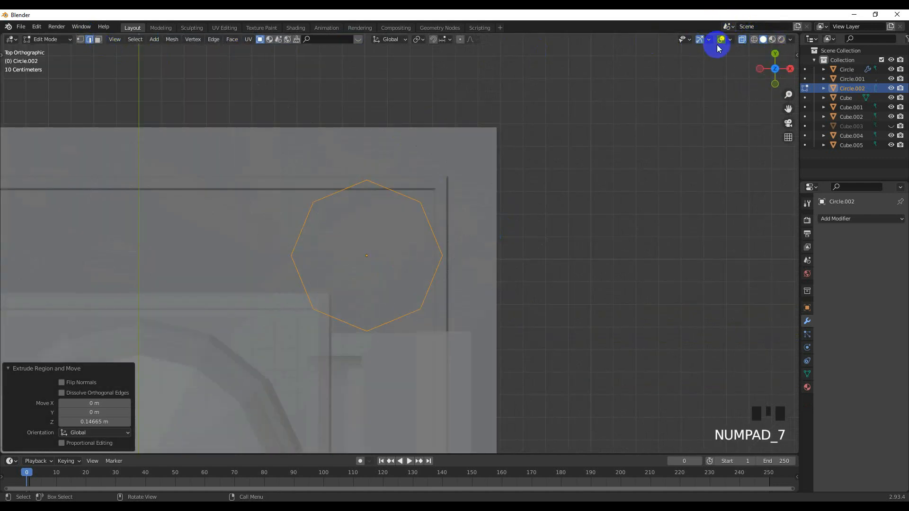
left_click(743, 40)
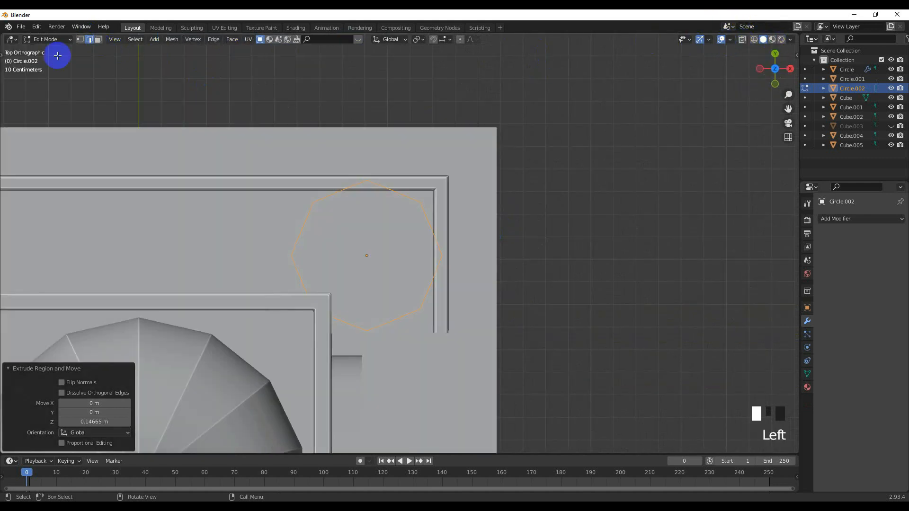
left_click(98, 39)
middle_click_drag(462, 220, 361, 158)
scroll(388, 221, "up", 2)
left_click(379, 219)
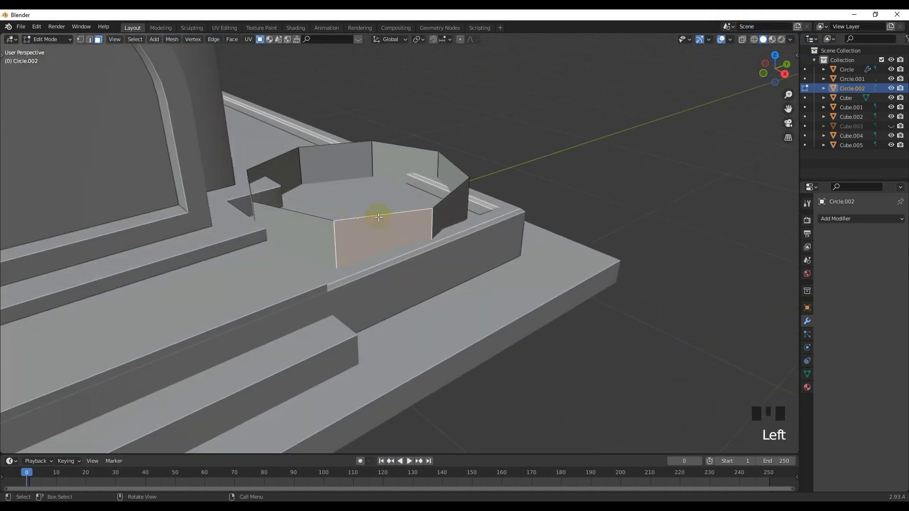
left_click(90, 39)
left_click(372, 211)
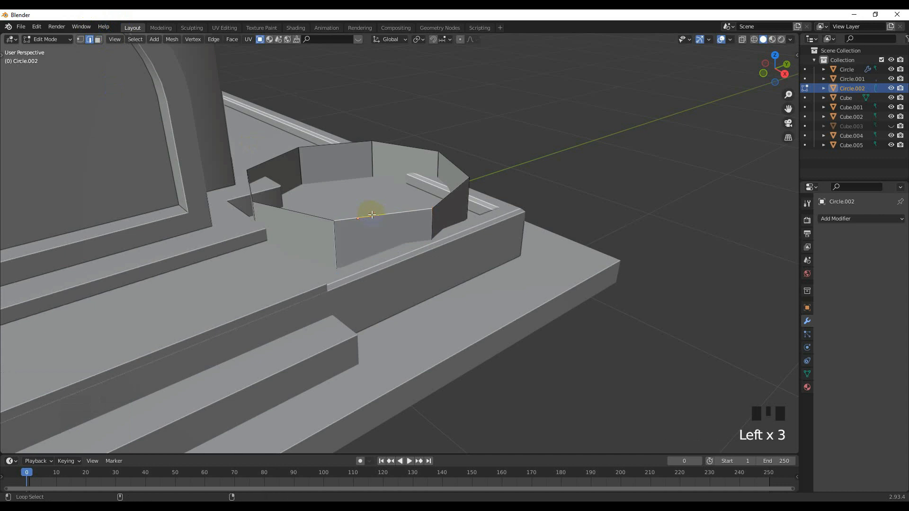
left_click(371, 214, "alt+shift")
key("f")
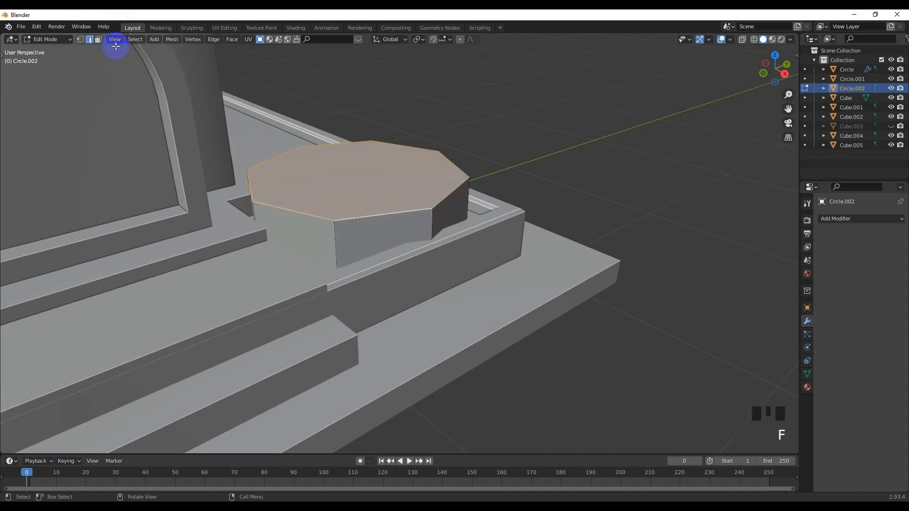
Inset the octagon's top face by about 0.025 m and extrude the inner face about 0.04 m upward.
left_click(403, 199)
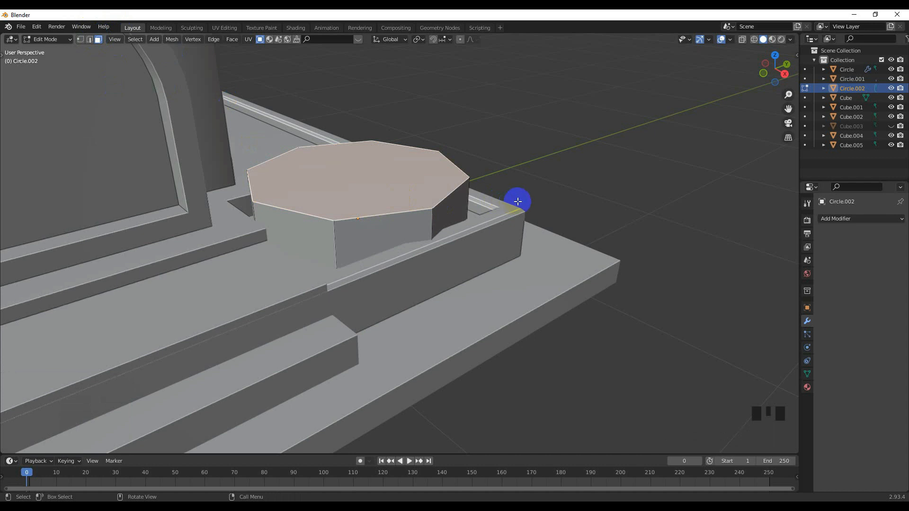
key("i")
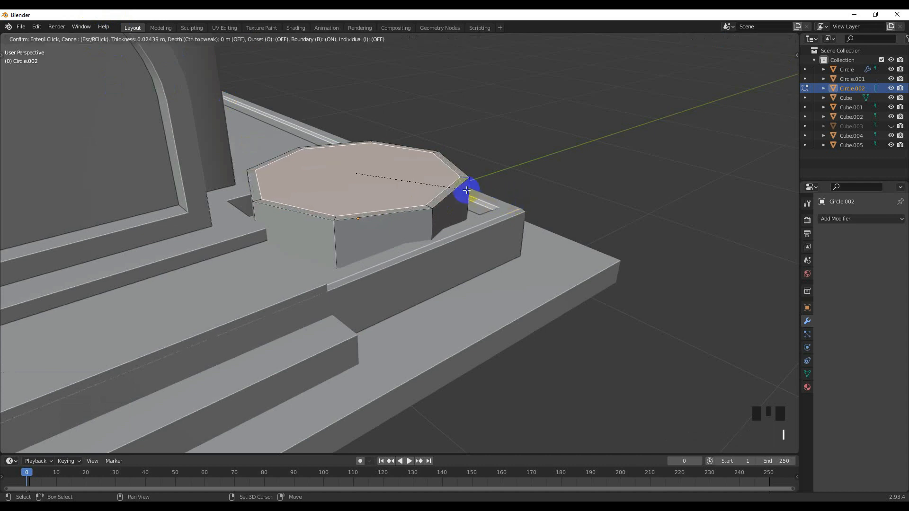
left_click(467, 190)
key("e")
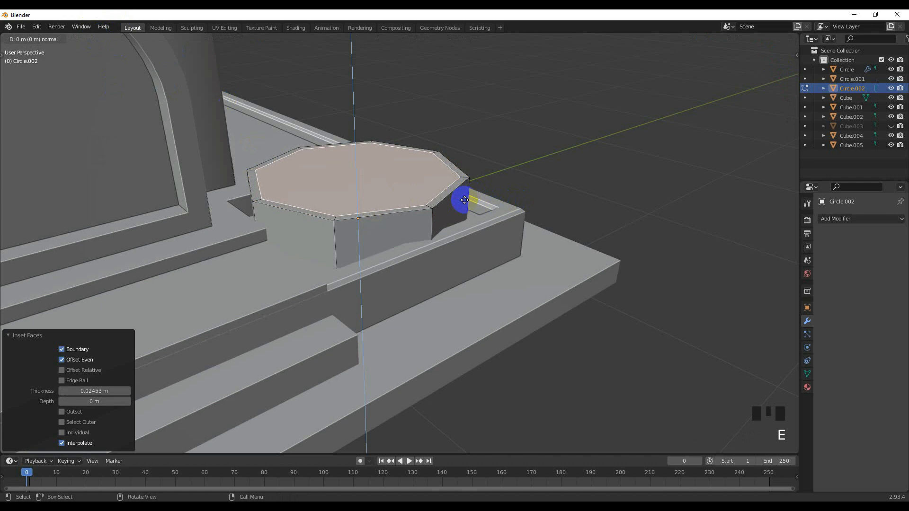
left_click(448, 73)
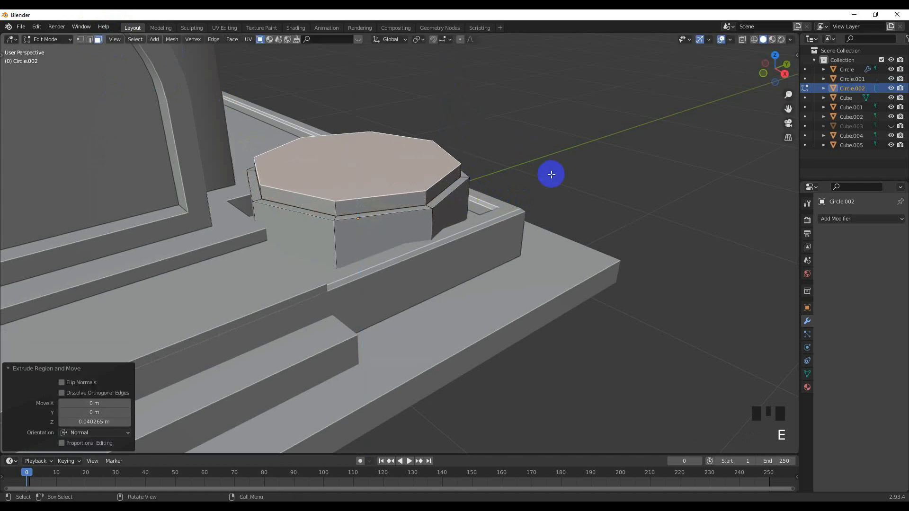
Inset the raised top face of the octagonal base by about 0.029 m.
key("i")
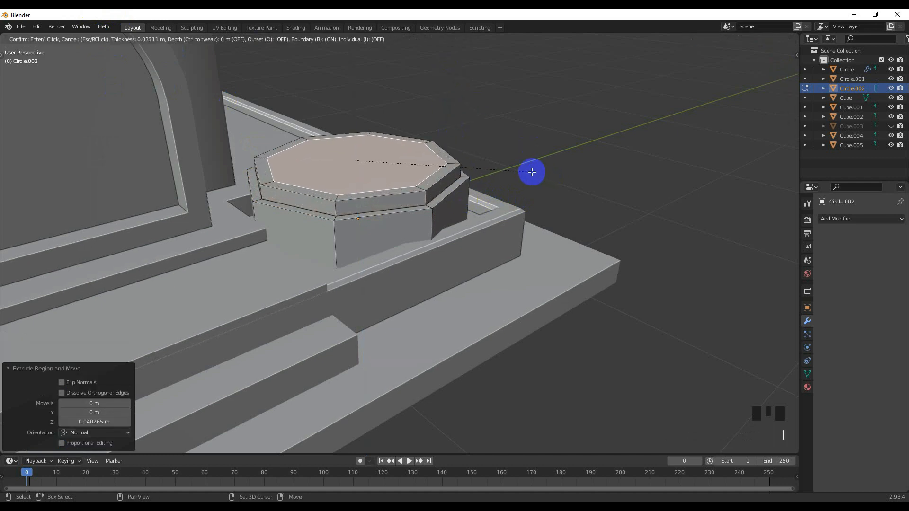
left_click(548, 178)
scroll(469, 211, "down", 4)
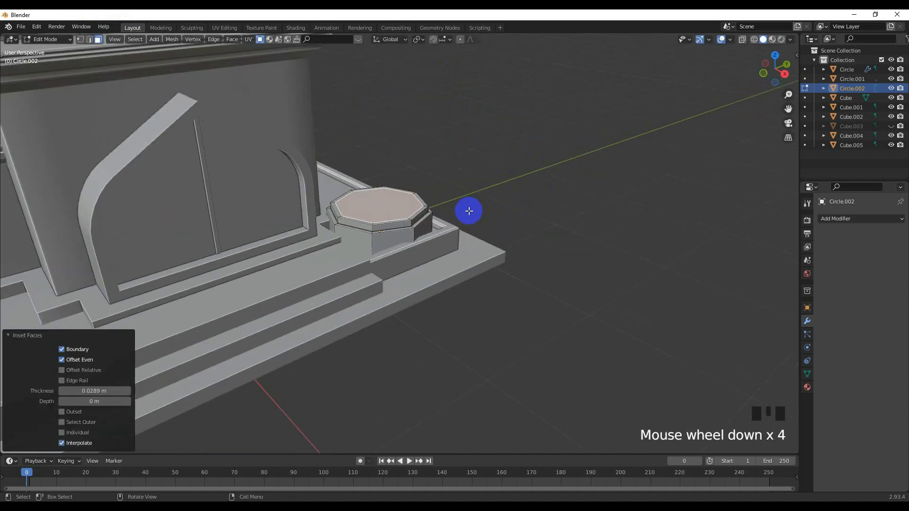
Extrude the inset top face of the octagonal base about 0.748 m upward to form the minaret shaft.
key("KP_1")
key("KP_3")
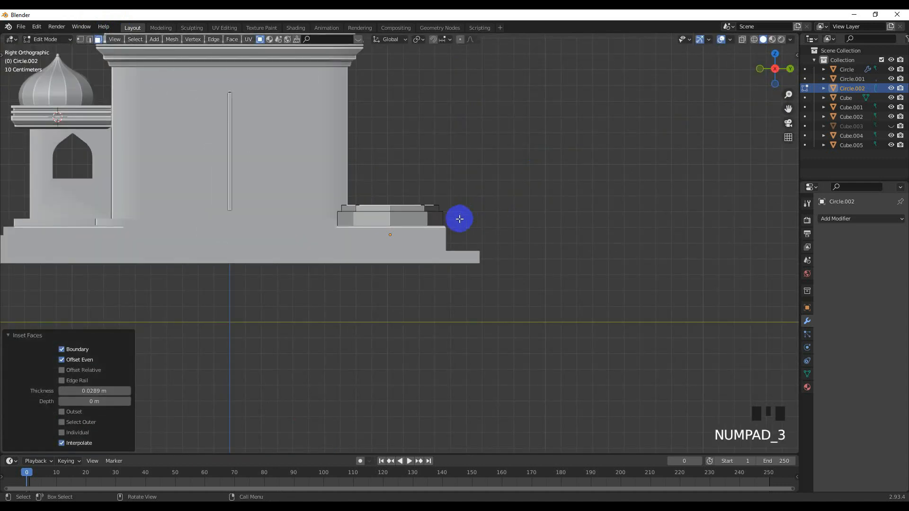
scroll(456, 215, "down", 2)
middle_click_drag(455, 215, 436, 270, "shift")
key("e")
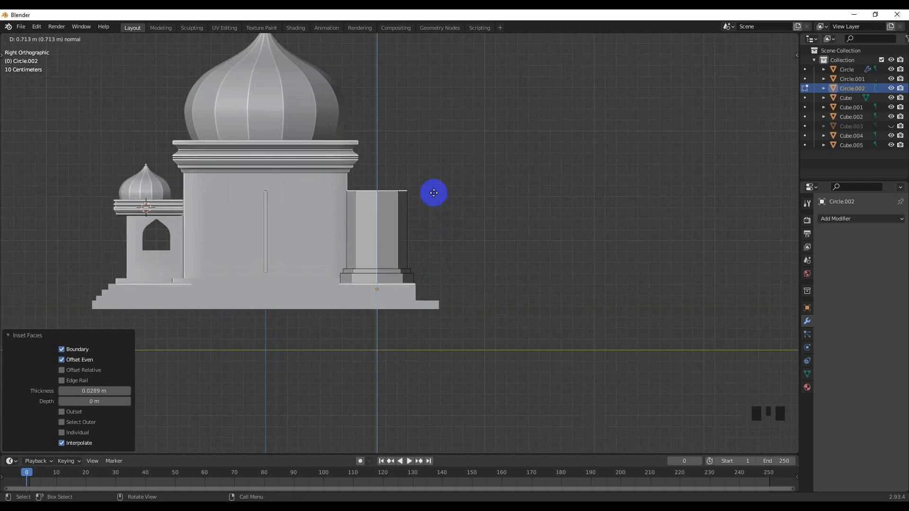
left_click(432, 189)
middle_click_drag(433, 189, 455, 266)
scroll(448, 228, "up", 2)
scroll(468, 275, "up", 2)
scroll(468, 275, "up", 1)
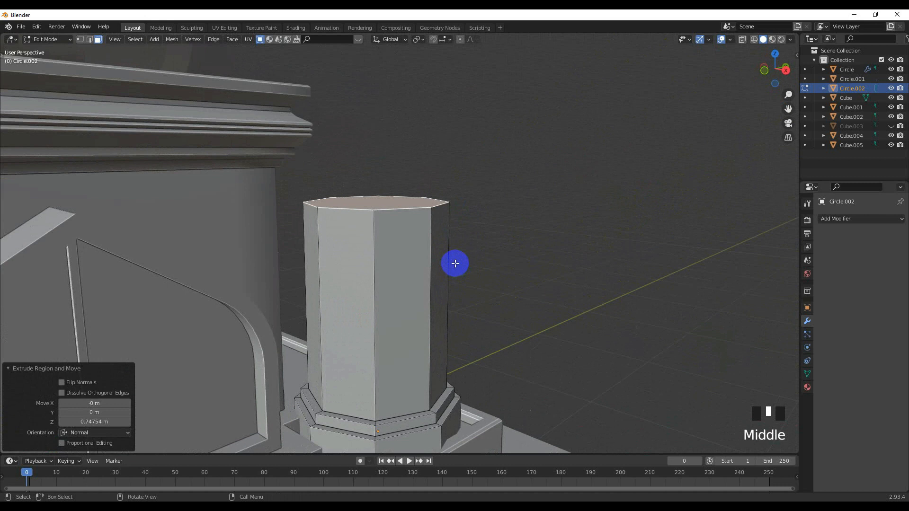
key("e")
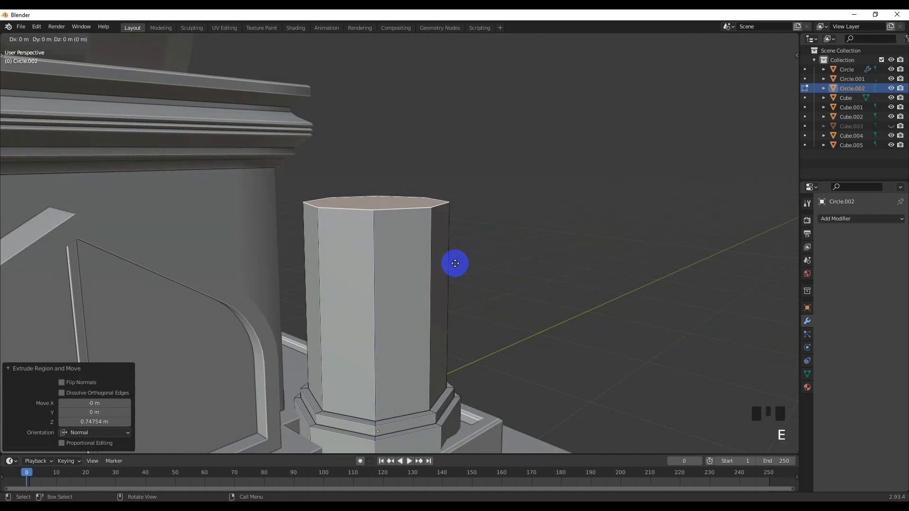
left_click(450, 179)
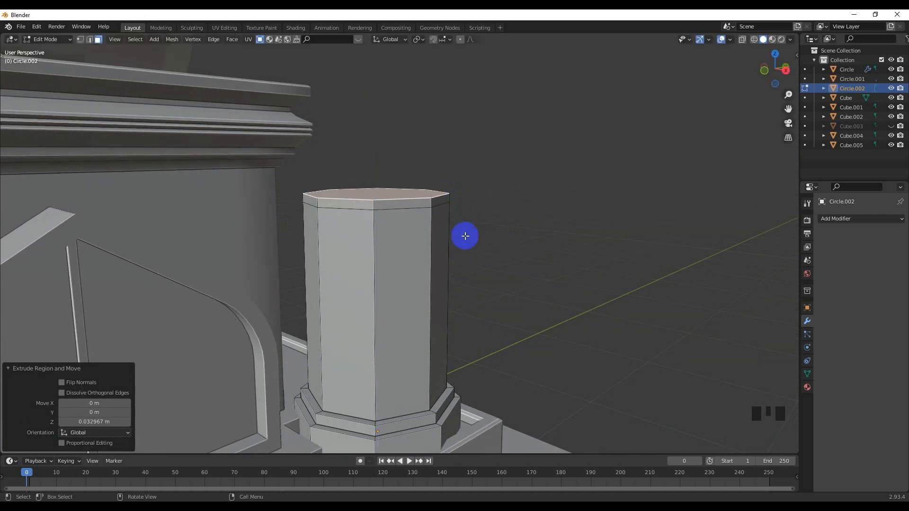
key("s")
key("shift+z")
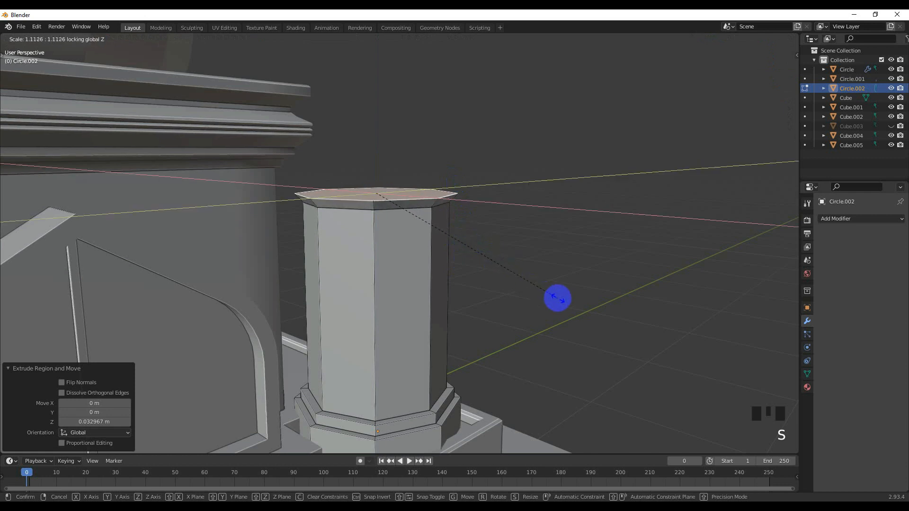
left_click(560, 302)
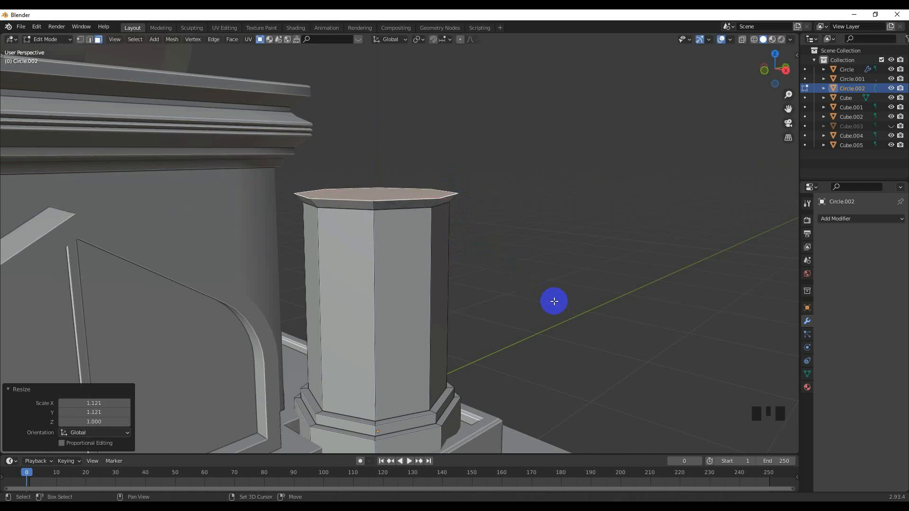
key("e")
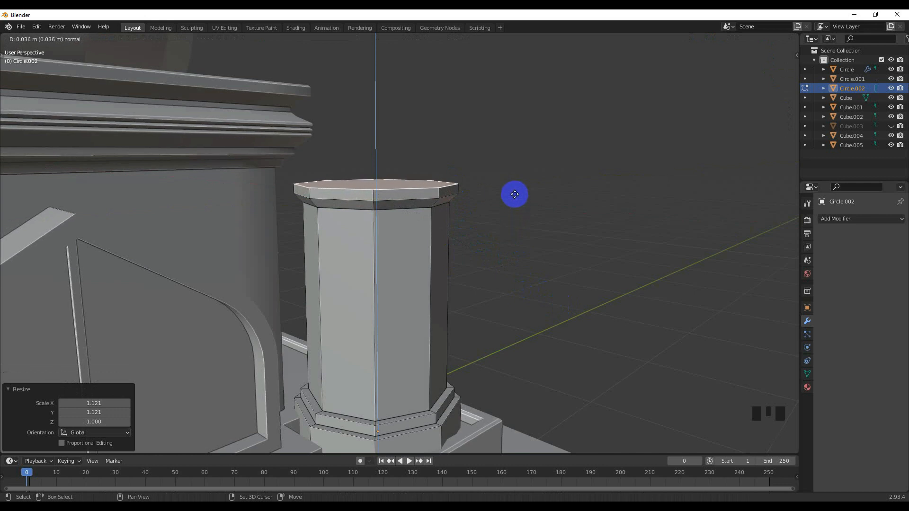
left_click(515, 195)
key("ctrl+z")
key("ctrl+z")
key("ctrl+z")
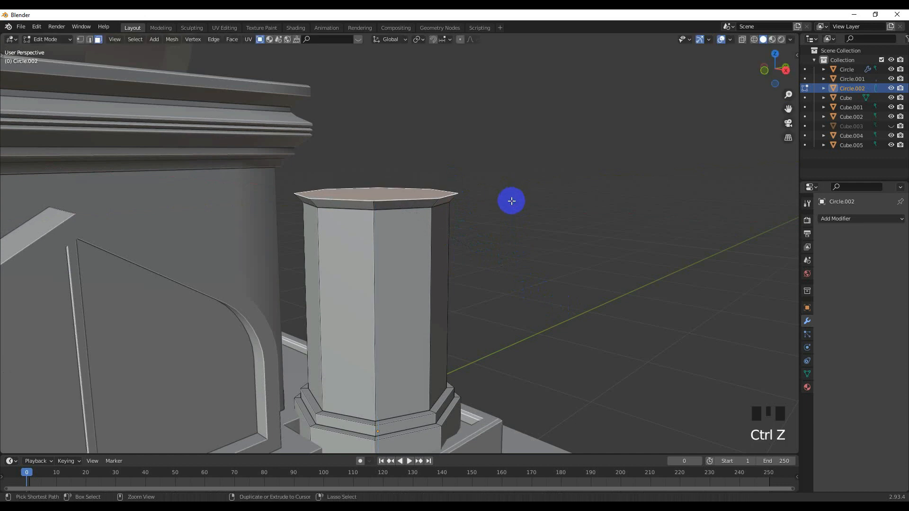
Extrude the shaft's top face outward in the horizontal plane by 1.077, raise it about 0.007 m and scale it by 1.030.
key("e")
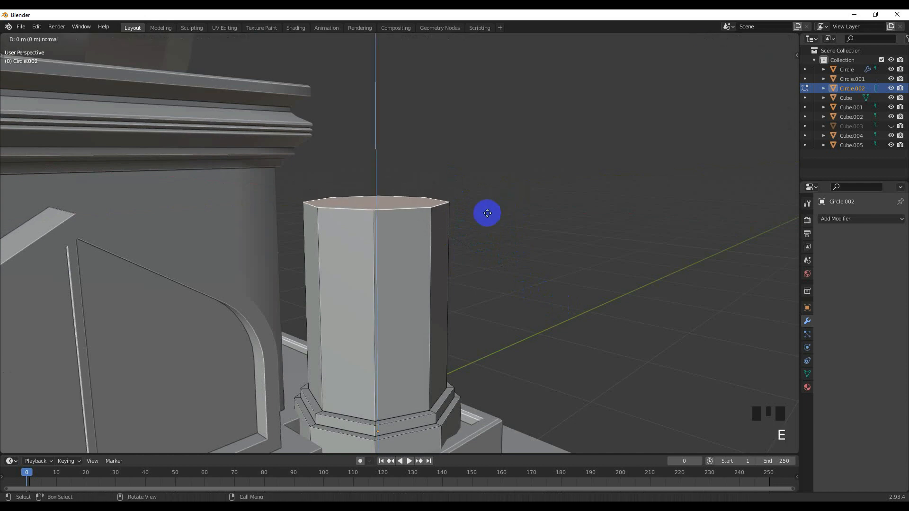
key("shift+z")
left_click(564, 284)
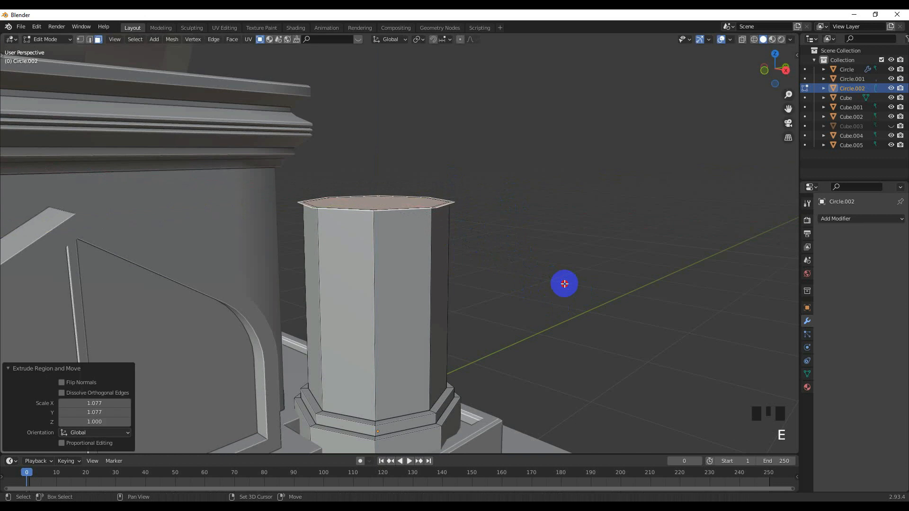
key("g")
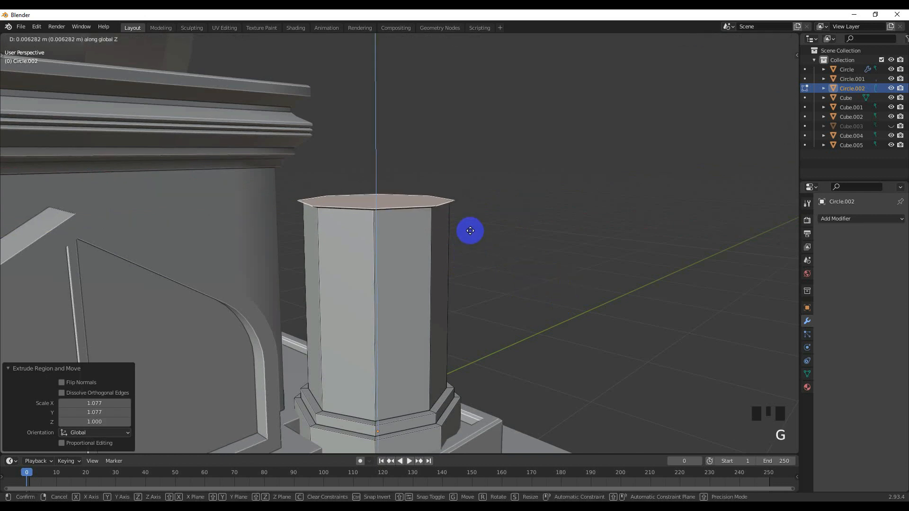
left_click(471, 230)
key("s")
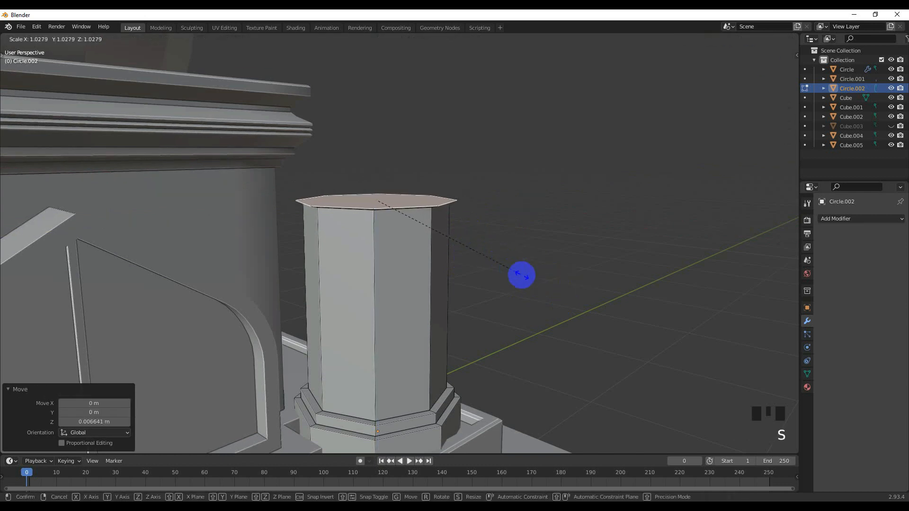
left_click(522, 275)
Extrude the widened face on top of the shaft about 0.025 m upward along Z.
middle_click_drag(521, 276, 462, 233)
scroll(462, 233, "up", 1)
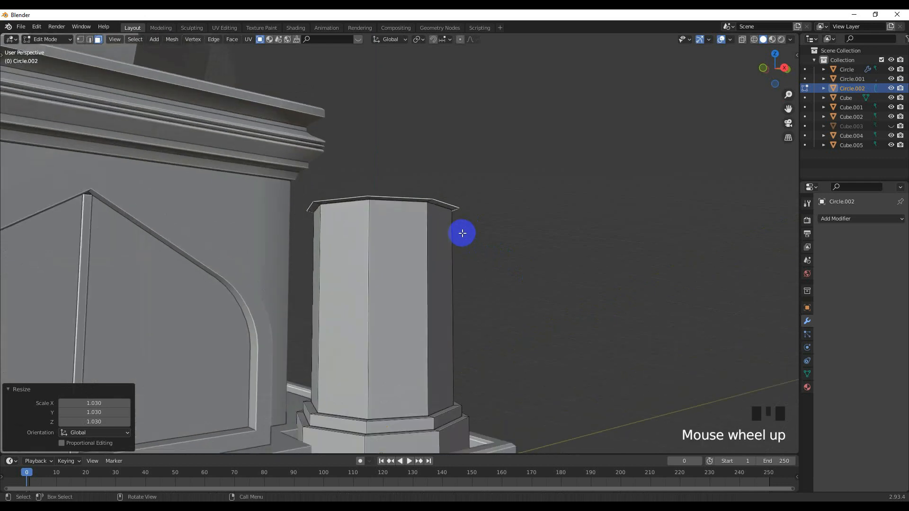
key("KP_1")
scroll(462, 240, "up", 2)
key("KP_3")
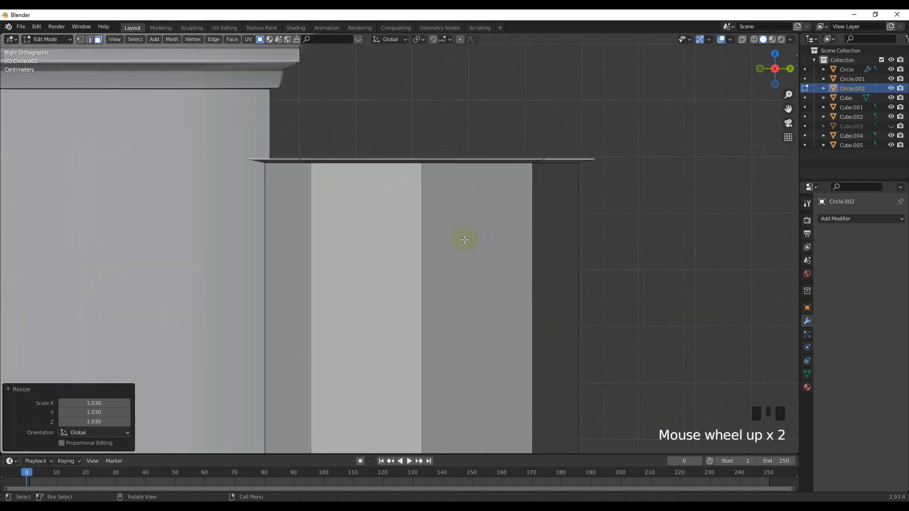
middle_click_drag(465, 239, 413, 243, "shift")
scroll(455, 242, "down", 2)
key("e")
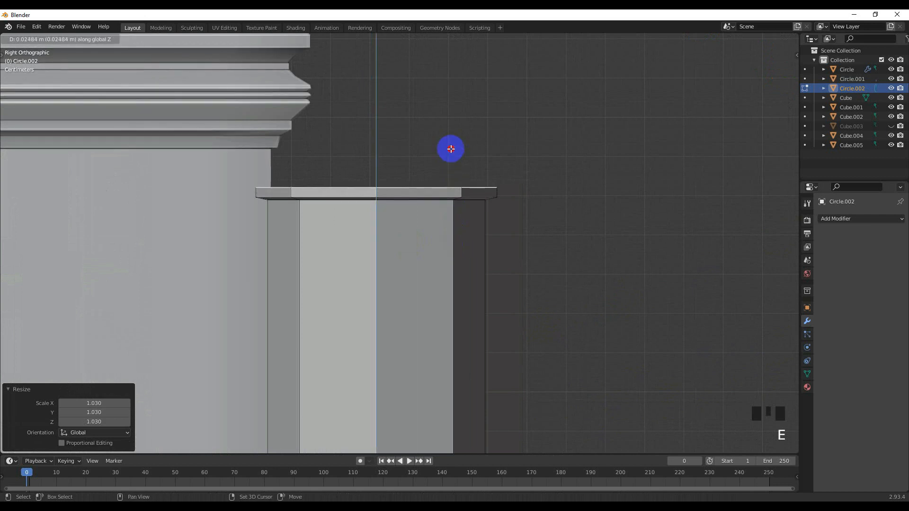
left_click(450, 149)
Scale the capital's top face by 1.055 in the horizontal plane and raise it about 0.015 m along Z.
key("s")
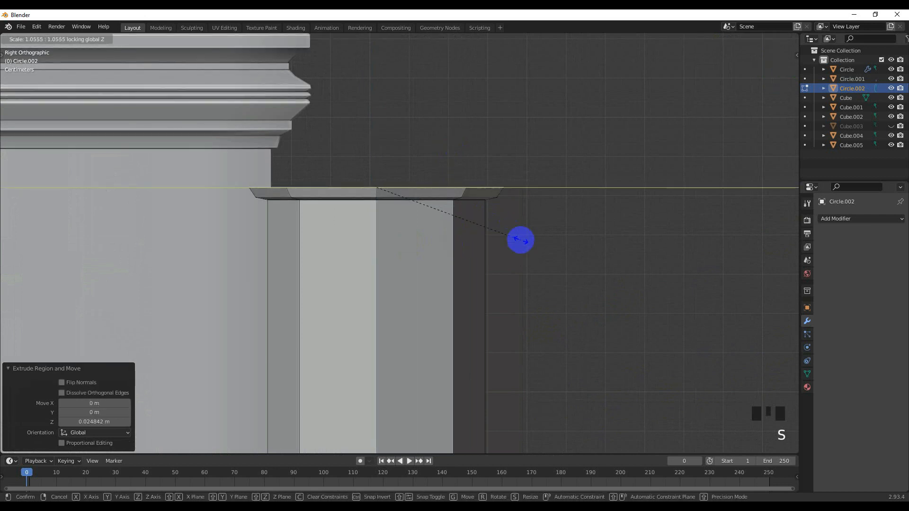
left_click(519, 239)
key("g")
key("z")
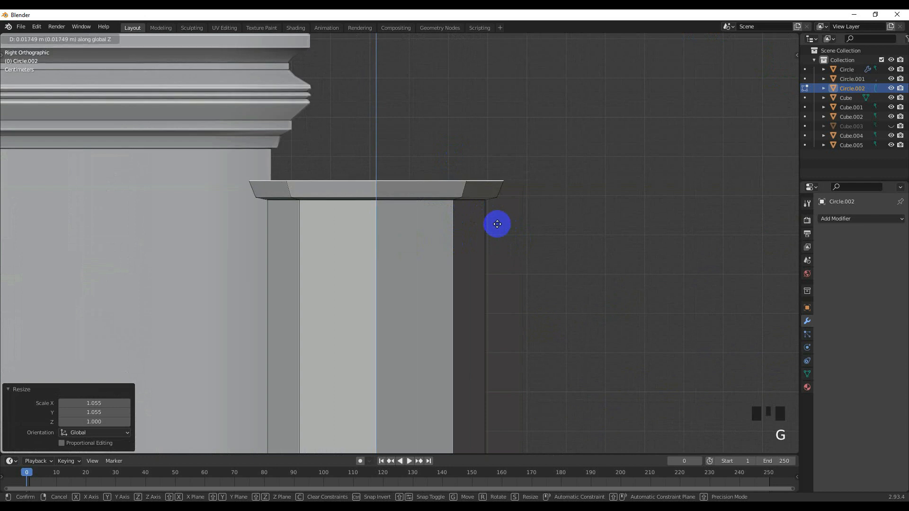
left_click(499, 232)
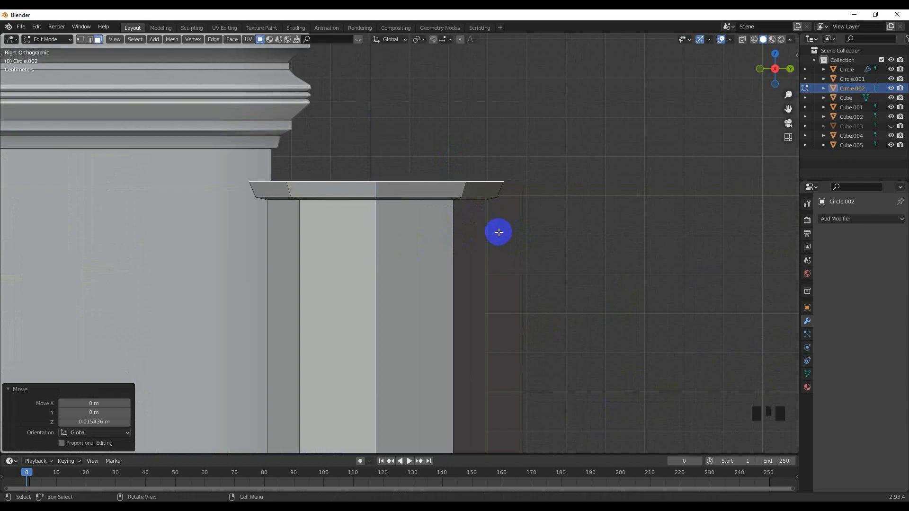
key("e")
key("z")
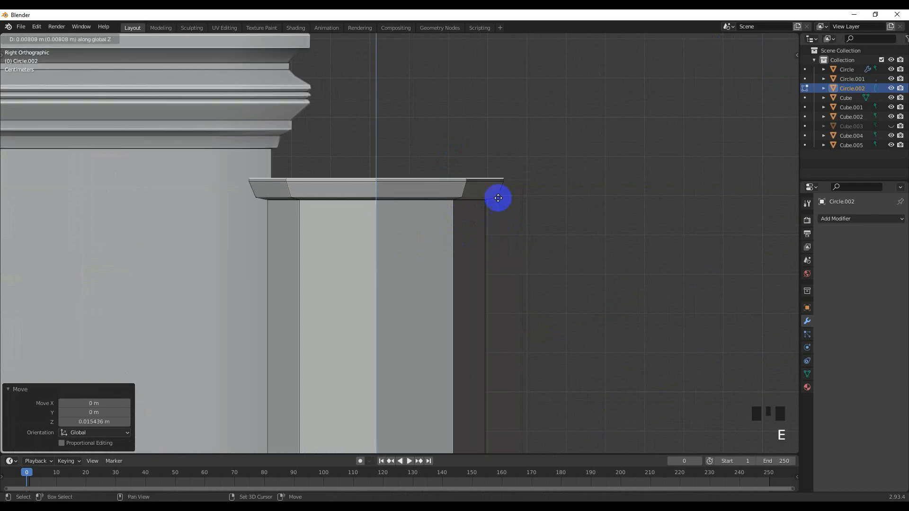
left_click(502, 61)
scroll(478, 184, "up", 3)
middle_click_drag(451, 209, 415, 233)
scroll(415, 233, "down", 2)
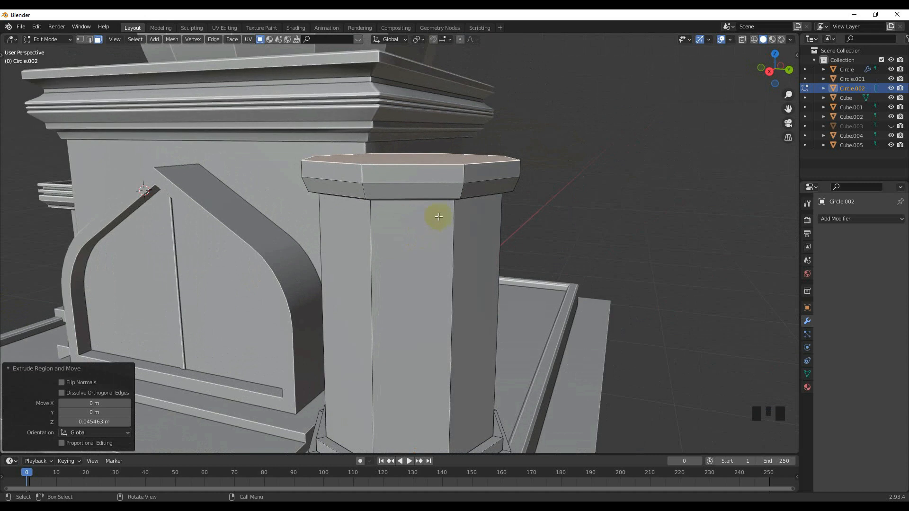
key("ctrl+z")
scroll(439, 215, "up", 1)
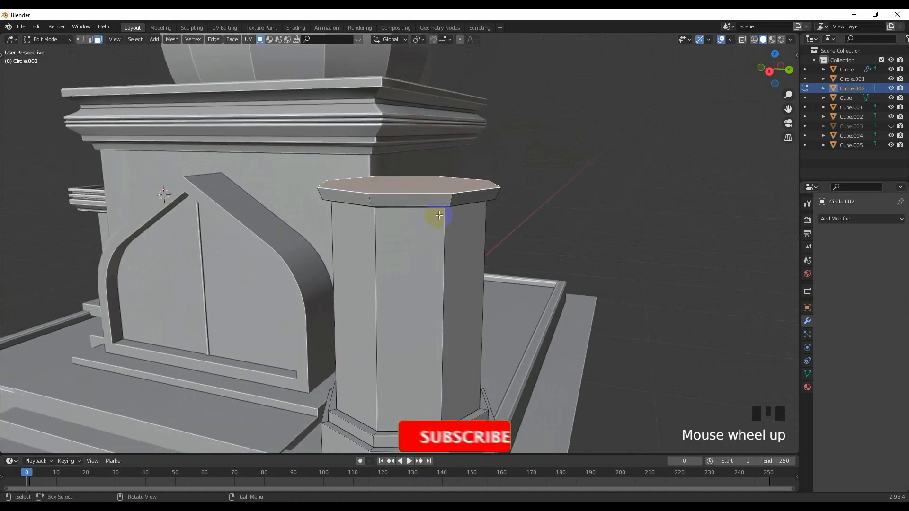
key("g")
right_click(442, 166)
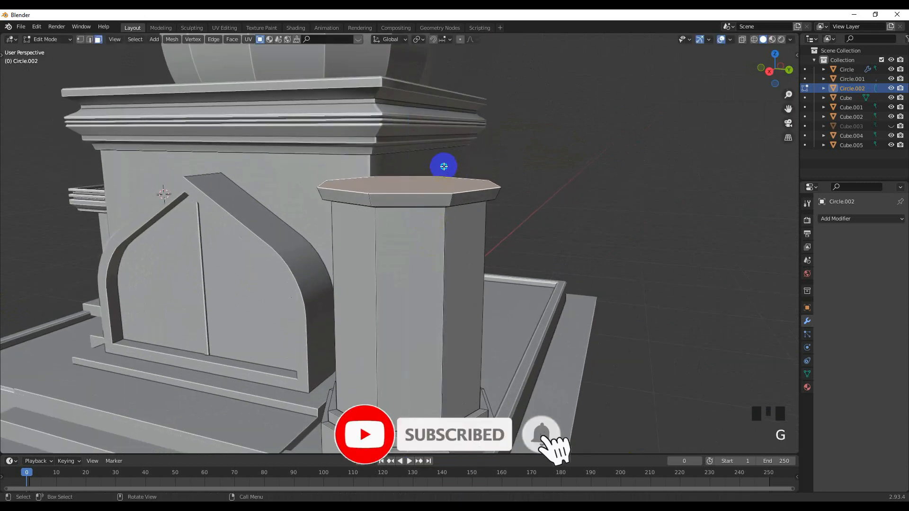
Extrude the top face of the flared capital about 0.044 m upward along Z as a straight rim.
key("e")
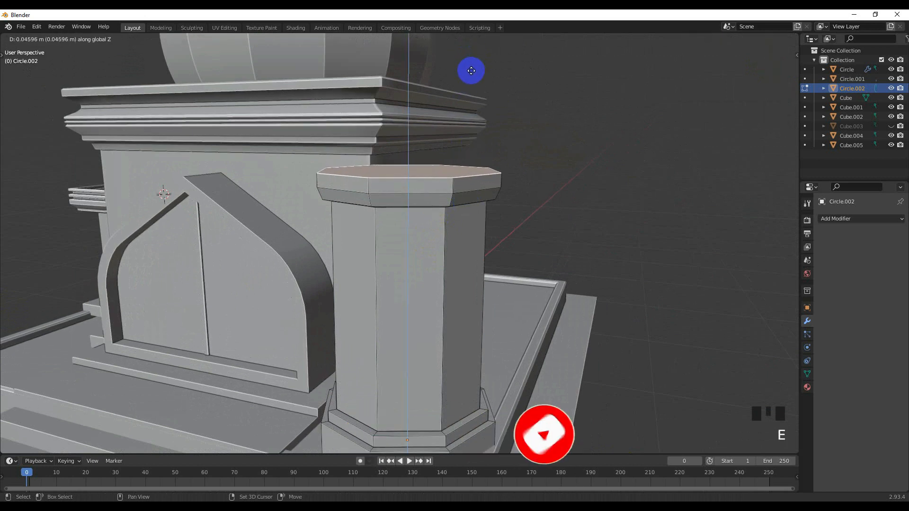
left_click(473, 76)
scroll(426, 203, "up", 3)
middle_click_drag(426, 203, 422, 171)
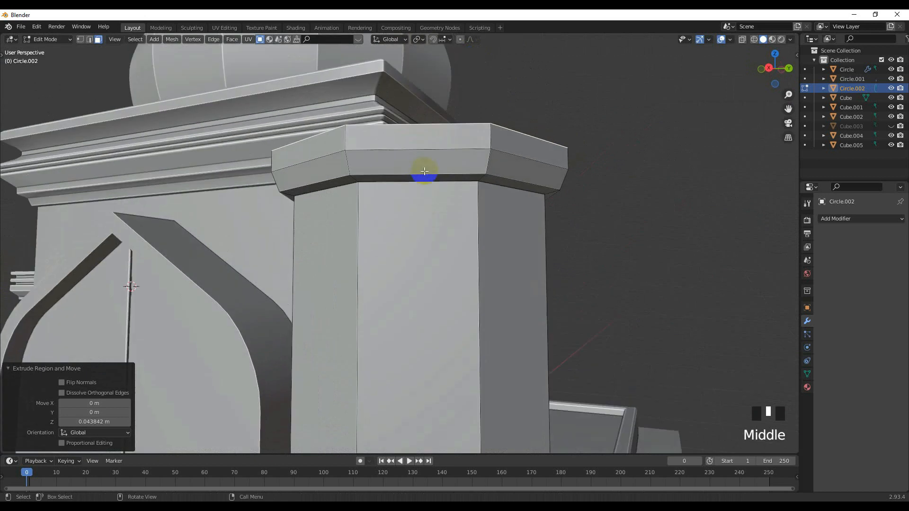
Select the edge loop at the bottom of the capital's flare and scale it inward horizontally, then leave Edit Mode.
left_click(425, 173)
left_click(89, 40)
left_click(417, 174, "alt")
key("s")
key("shift+z")
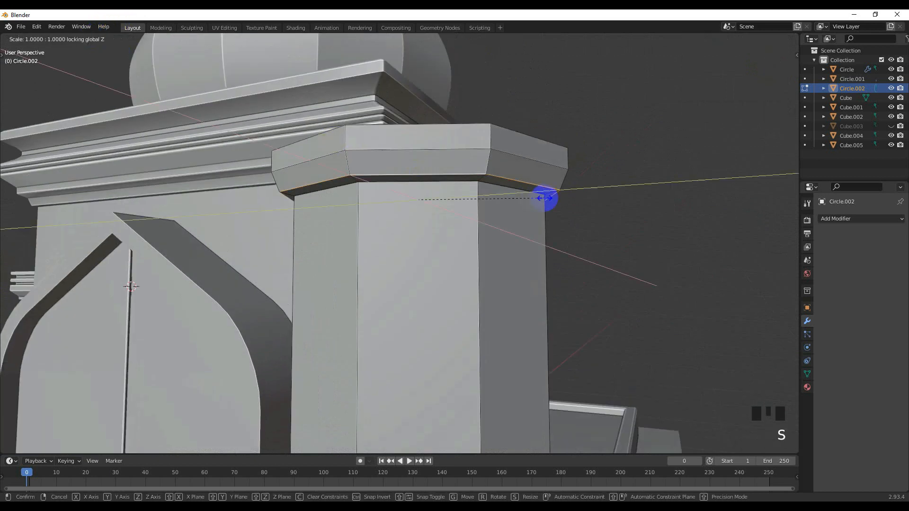
left_click(515, 197)
scroll(487, 203, "down", 3)
key("Tab")
Reselect the flare's lower edge loop in Edit Mode and scale it by 0.978 in the horizontal plane.
middle_click_drag(487, 203, 500, 226)
scroll(457, 353, "up", 4)
middle_click_drag(457, 353, 424, 308)
key("Tab")
left_click(425, 311)
left_click(425, 311, "alt+shift")
left_click(548, 315, "alt+shift")
left_click(548, 314, "alt+shift")
key("s")
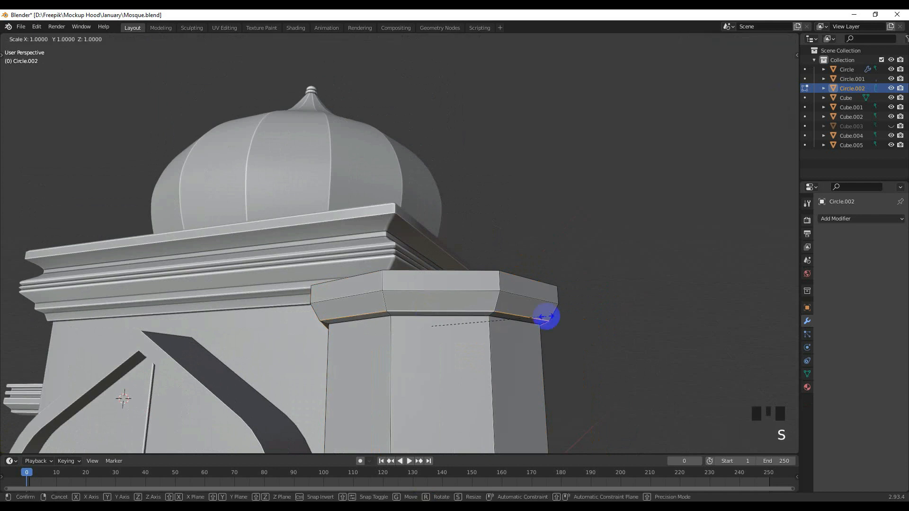
key("shift+z")
left_click(522, 321)
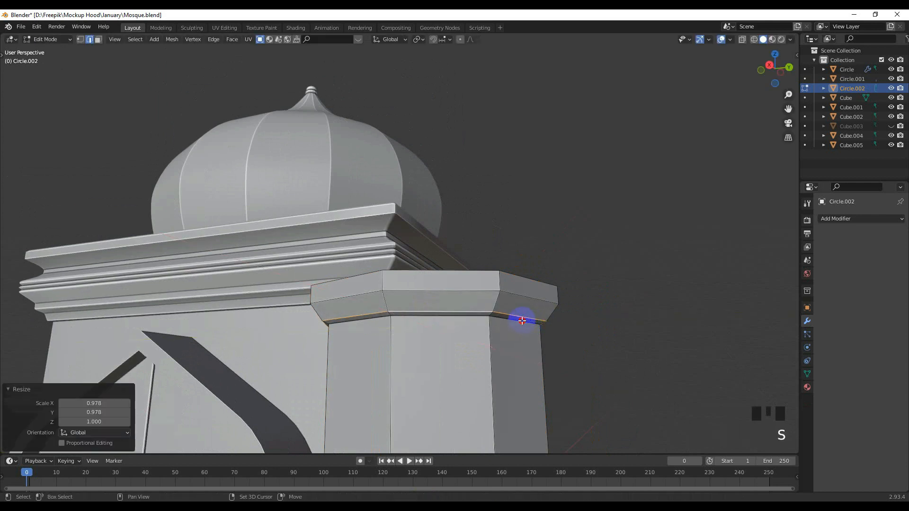
left_click(470, 272, "alt+shift")
left_click(470, 270, "alt+shift")
left_click(470, 271, "alt+shift")
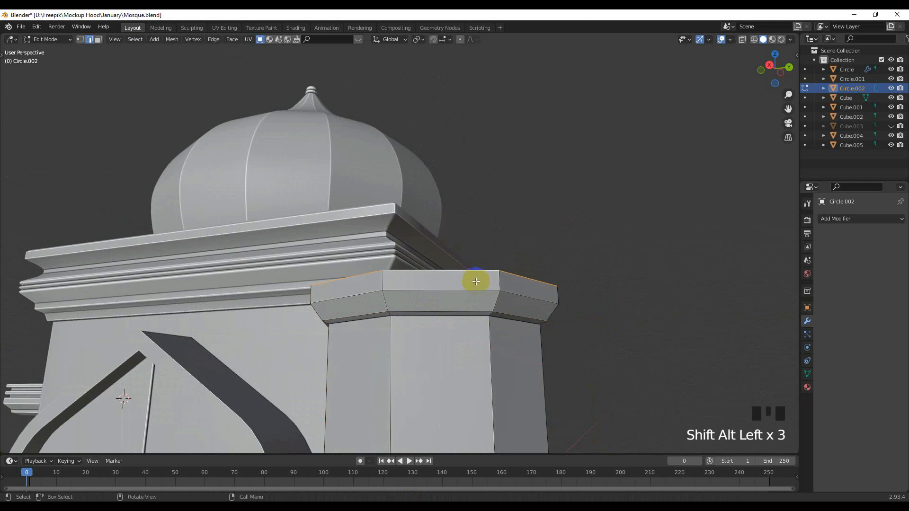
left_click(471, 291)
left_click(465, 270, "alt+shift")
left_click(465, 270, "alt+shift")
left_click(466, 270, "alt+shift")
key("g")
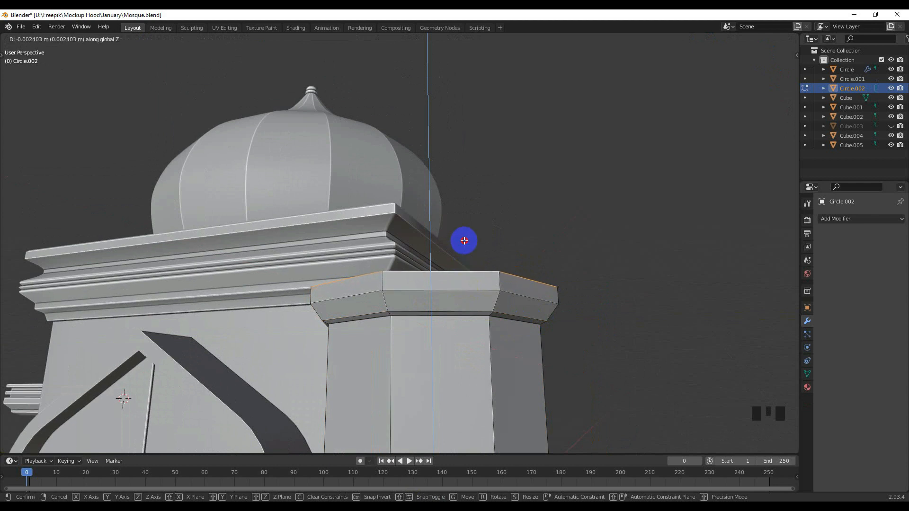
left_click(462, 239)
middle_click_drag(483, 296, 491, 322)
scroll(490, 322, "down", 4)
key("KP_1")
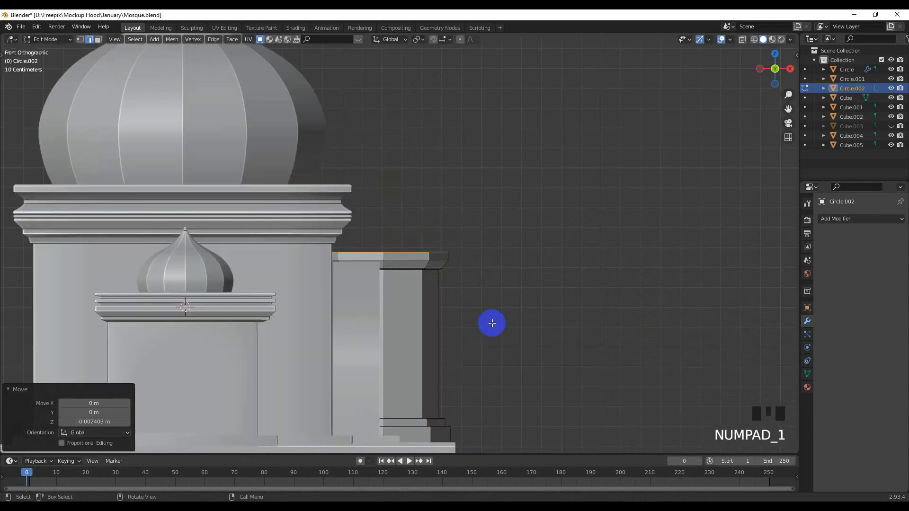
scroll(482, 323, "down", 3)
key("KP_3")
scroll(464, 317, "up", 6)
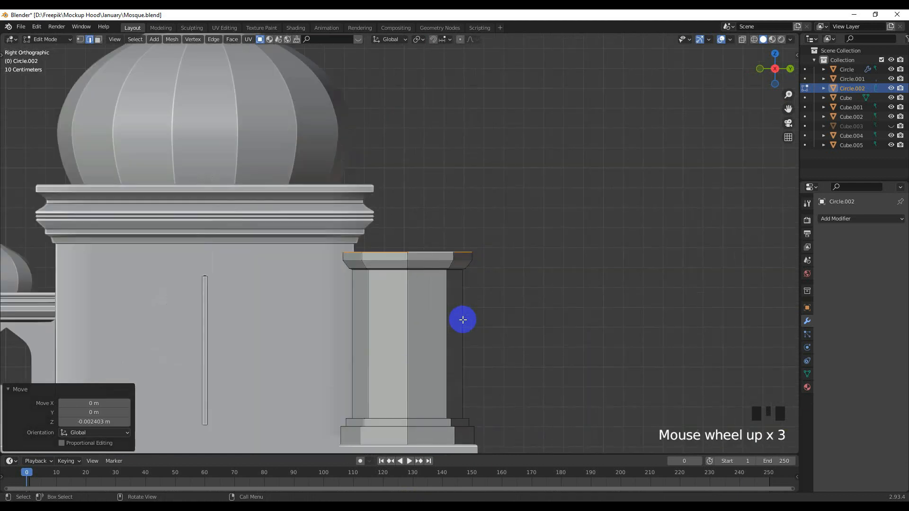
middle_click_drag(463, 319, 449, 314, "shift")
scroll(449, 313, "up", 2)
key("ctrl+z")
key("ctrl+z")
key("ctrl+z")
key("ctrl+z")
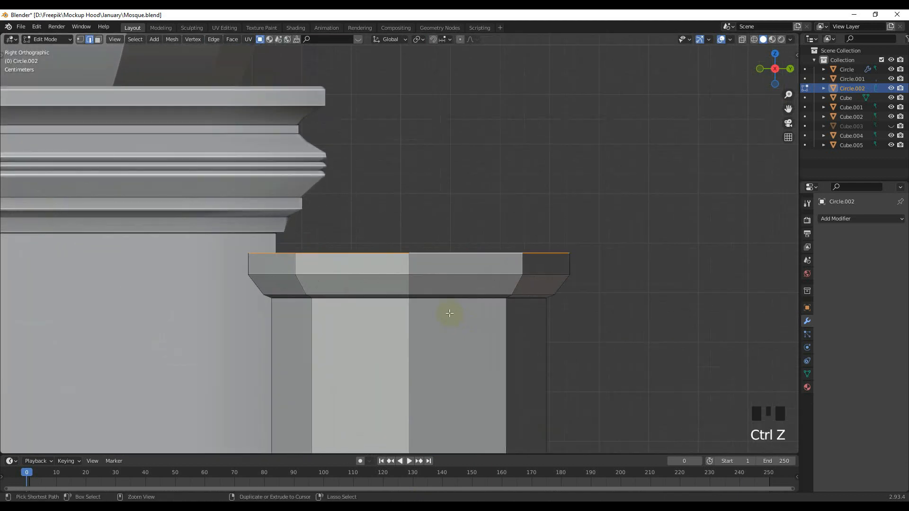
Select the flare's lower edge loop and raise it about 0.016 m along Z.
left_click(435, 295)
left_click(435, 295)
key("g")
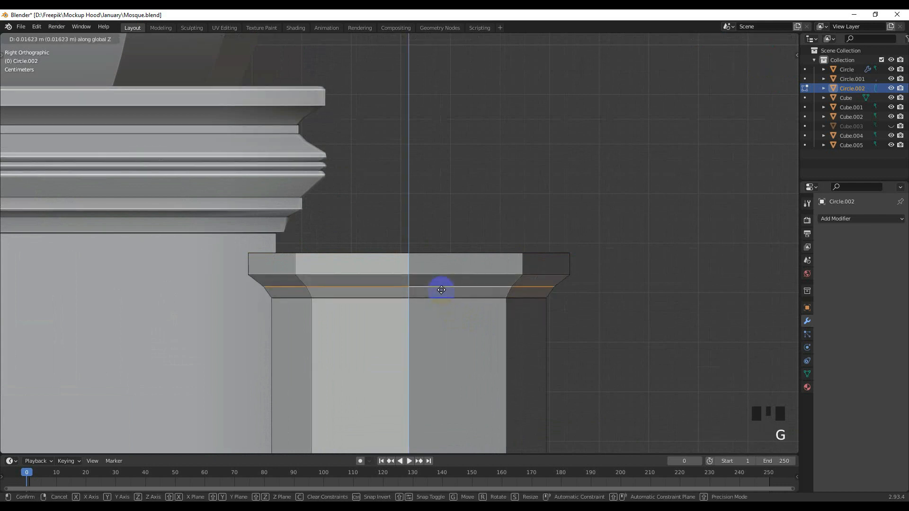
left_click(441, 289)
Select the top edge loop of the capital's rim and raise it about 0.018 m along Z.
left_click(432, 252)
left_click(434, 253, "alt+shift")
left_click(433, 254, "alt+shift")
left_click(433, 254, "alt+shift")
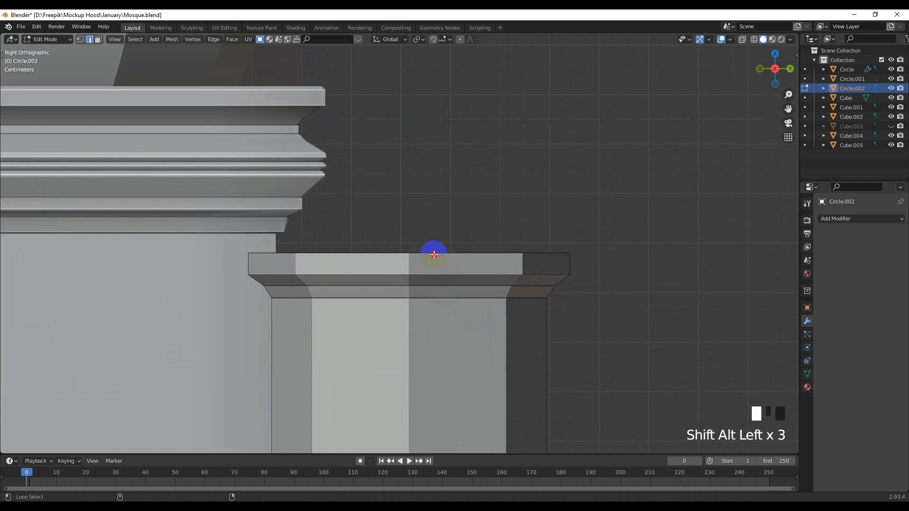
key("g")
key("z")
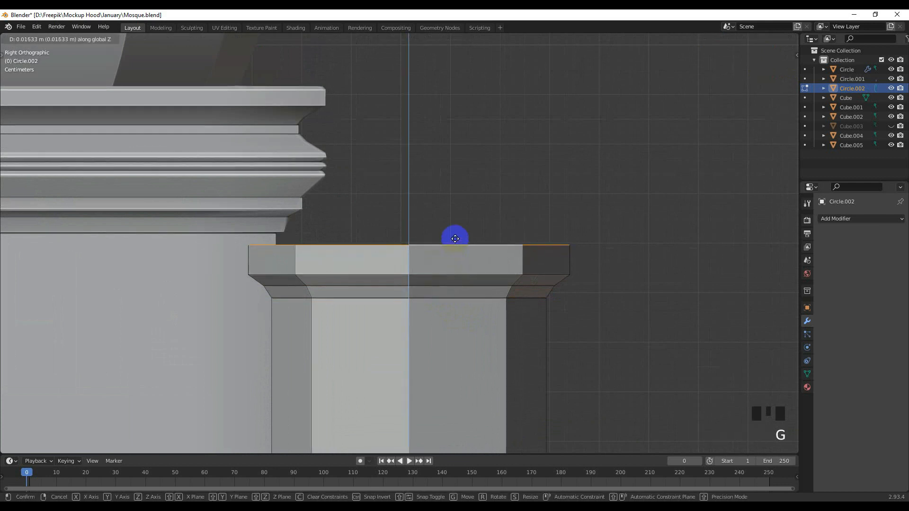
left_click(457, 236)
scroll(460, 266, "down", 1)
middle_click_drag(459, 265, 455, 284)
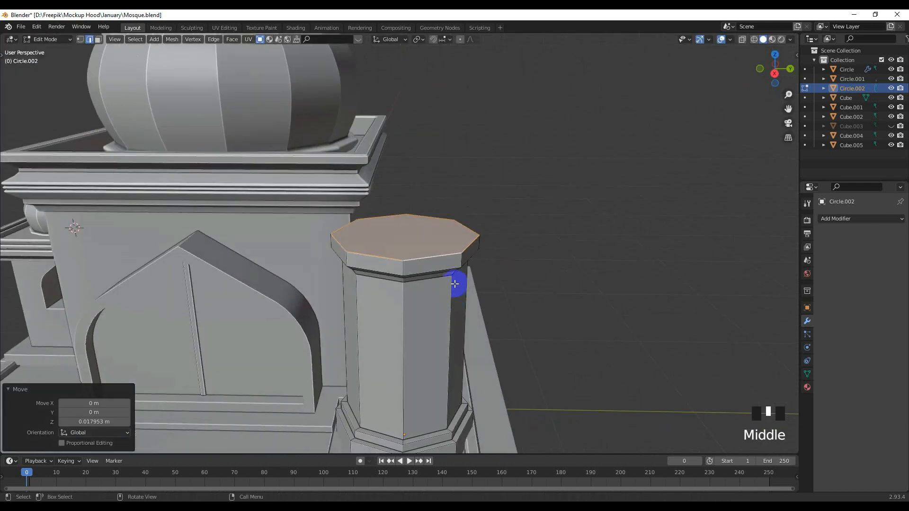
Inset the capital's top face by about 0.019 m.
scroll(455, 283, "up", 2)
key("KP_7")
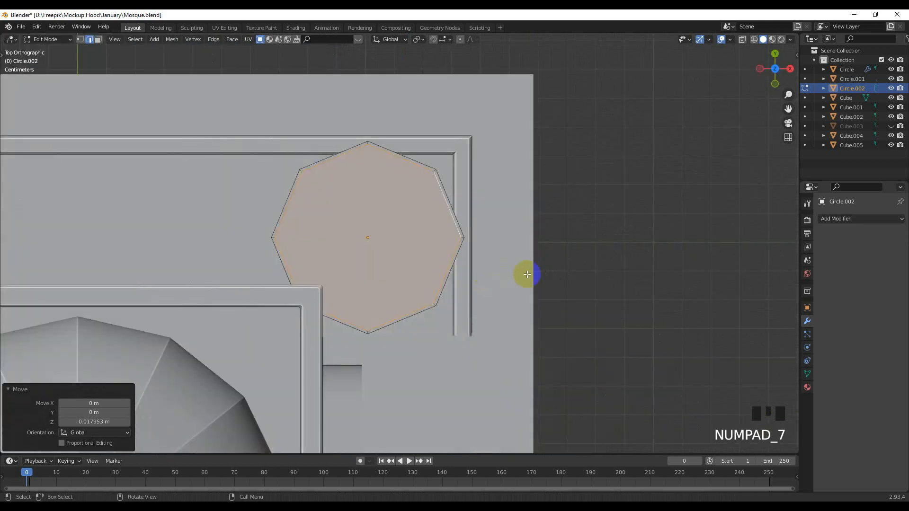
key("i")
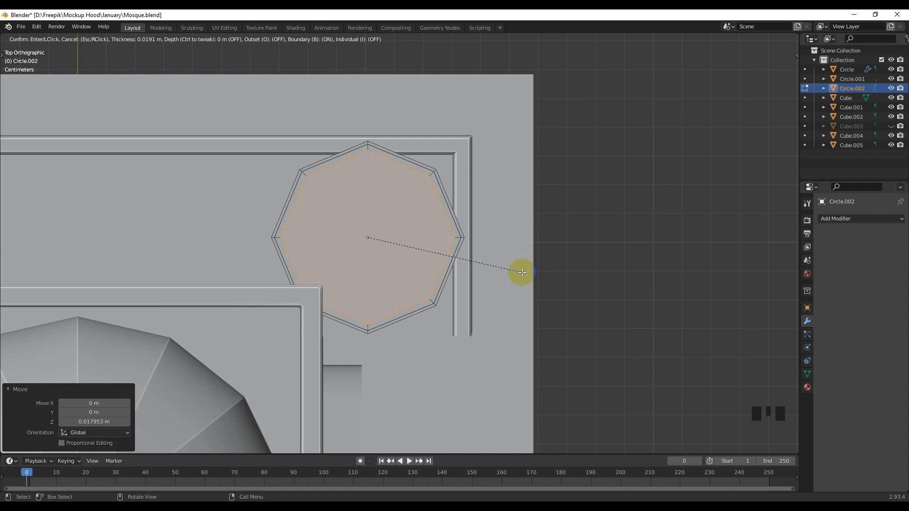
left_click(522, 272)
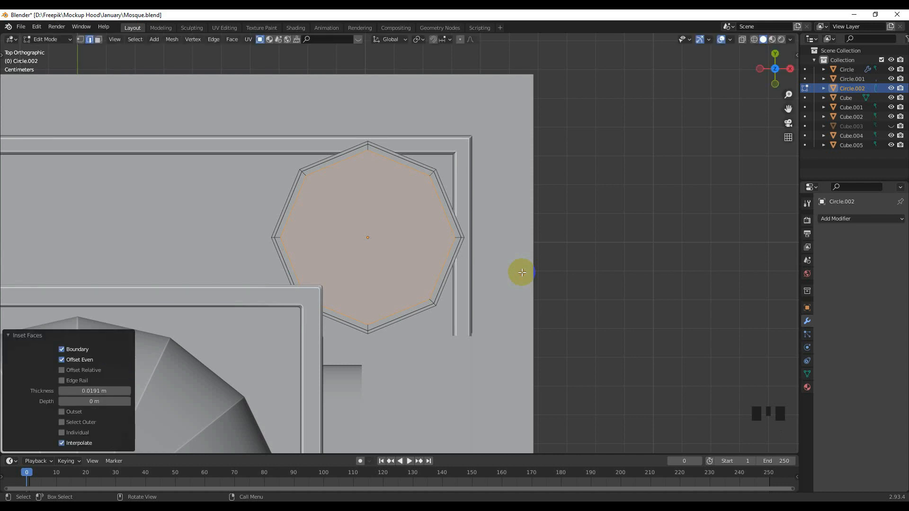
key("ctrl")
scroll(432, 341, "down", 2)
scroll(438, 339, "up", 2)
scroll(438, 339, "up", 1)
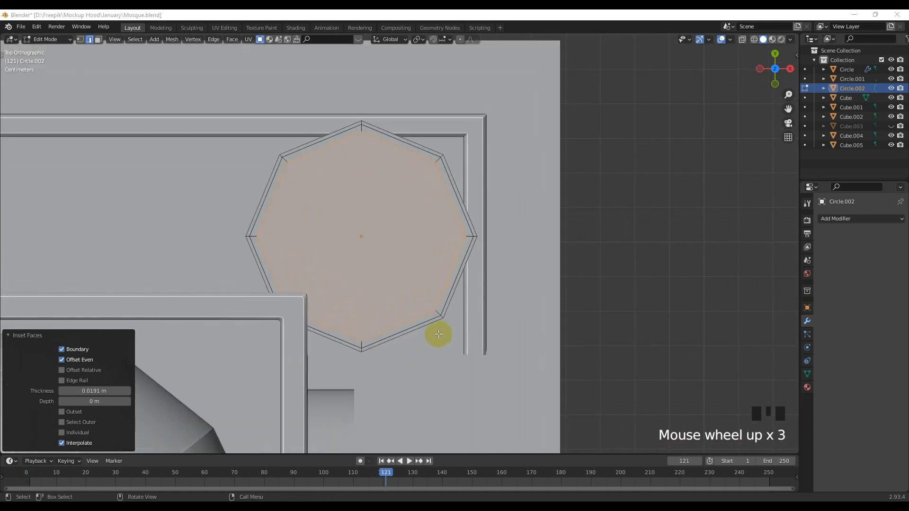
scroll(438, 335, "down", 2)
scroll(438, 335, "down", 1)
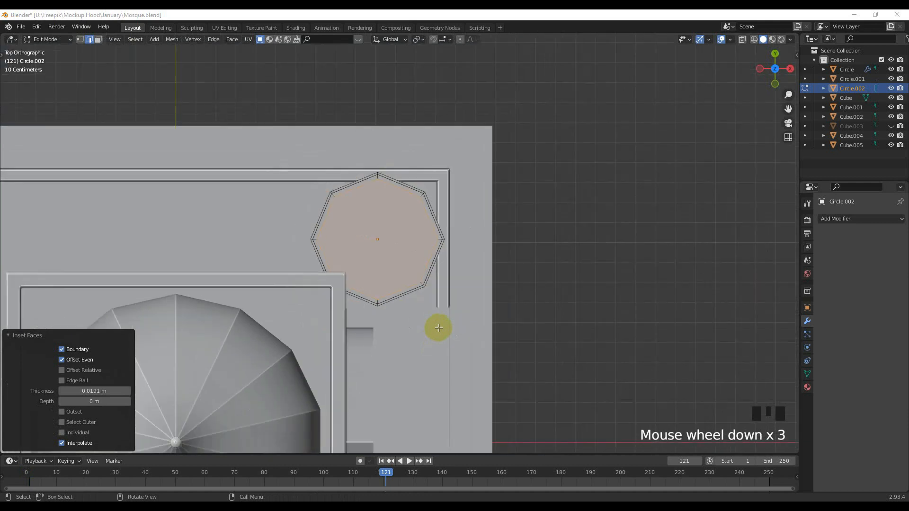
Extrude the inset top face about 0.021 m downward to recess it inside the capital's rim.
scroll(436, 322, "up", 5)
middle_click_drag(435, 327, 426, 293)
scroll(429, 303, "down", 3)
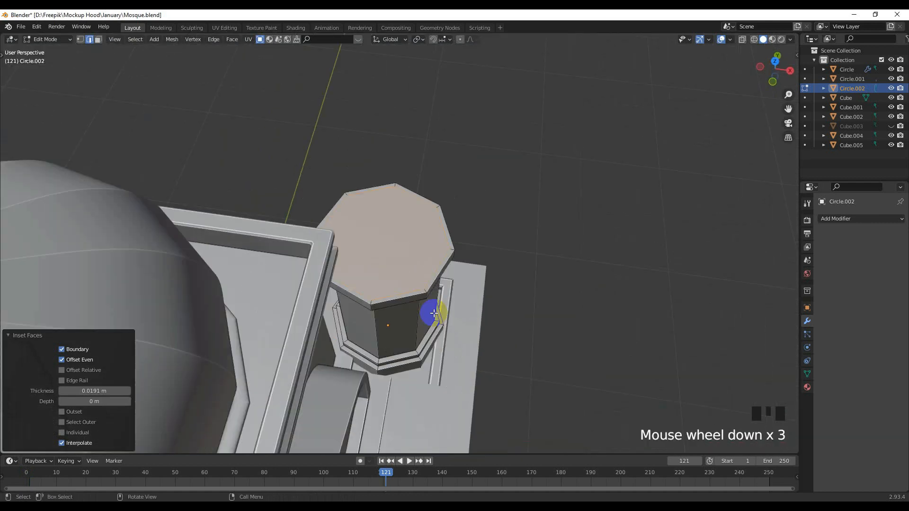
key("KP_1")
scroll(452, 239, "up", 2)
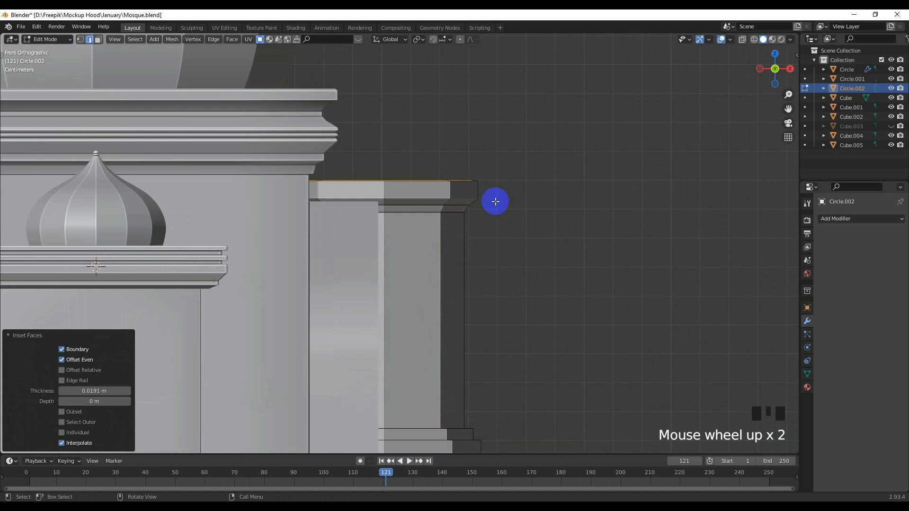
key("e")
left_click(493, 259)
middle_click_drag(493, 260, 467, 254)
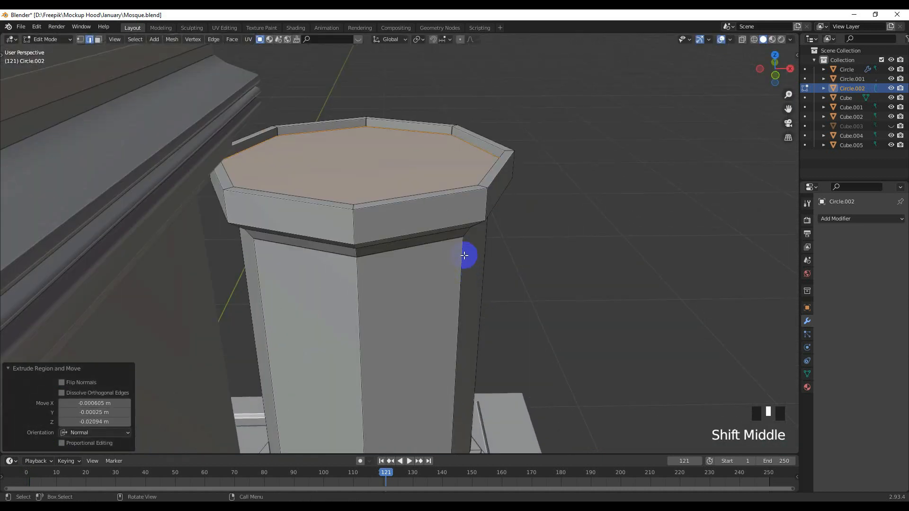
Lower the recessed top face about 0.022 m along Z to deepen the rim.
key("g")
key("z")
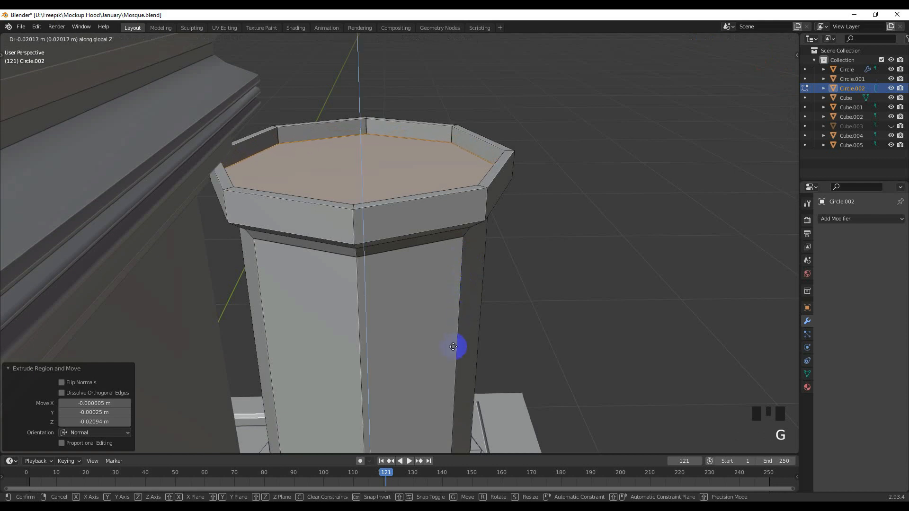
left_click(452, 355)
middle_click_drag(442, 299, 404, 339, "shift")
scroll(430, 315, "up", 1)
Inset the recessed top face by about 0.037 m and extrude it about 0.309 m upward as the upper shaft.
scroll(407, 334, "down", 3)
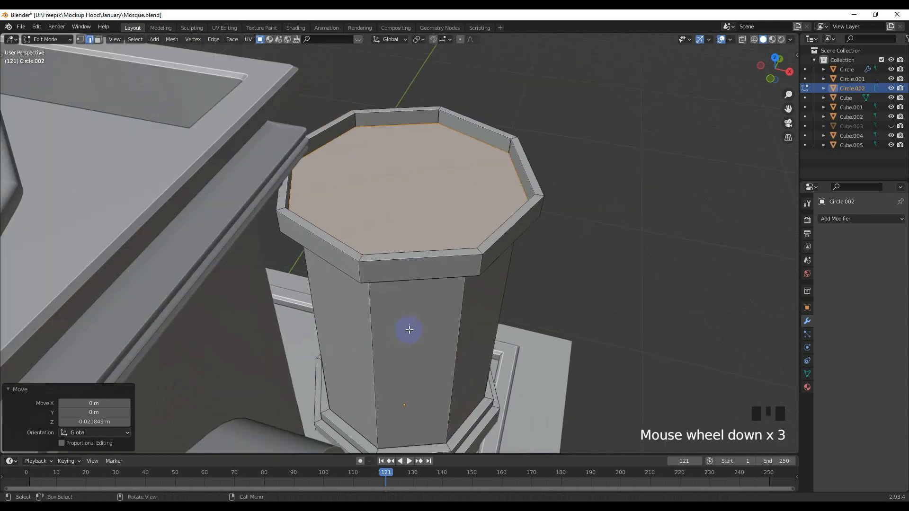
scroll(347, 224, "down", 2)
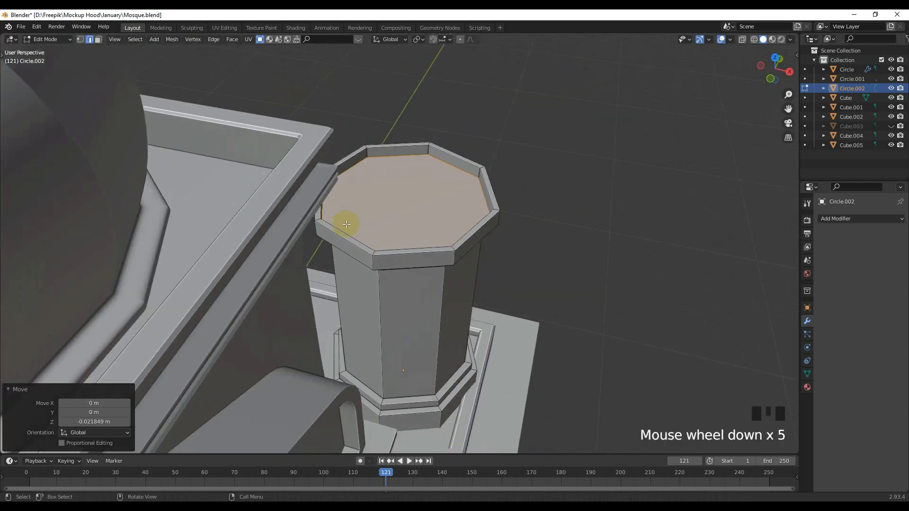
middle_click_drag(467, 293, 466, 166)
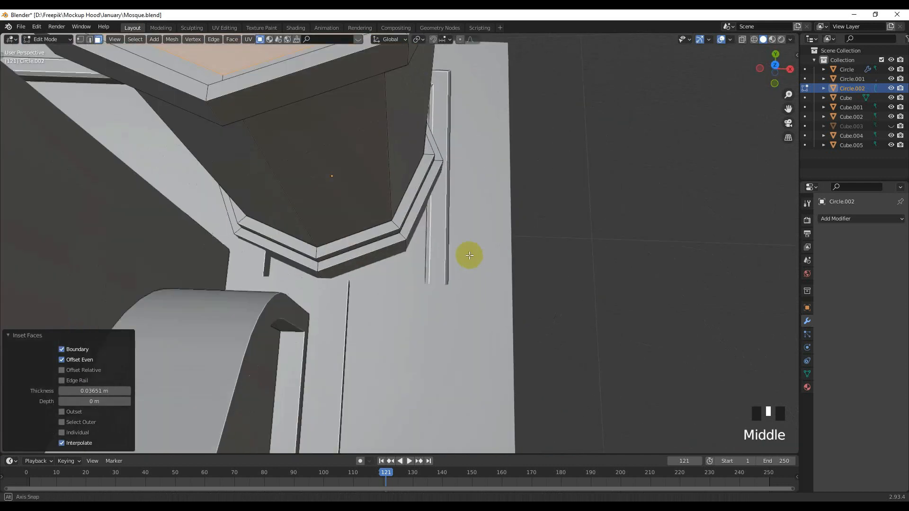
middle_click_drag(467, 165, 432, 326, "shift")
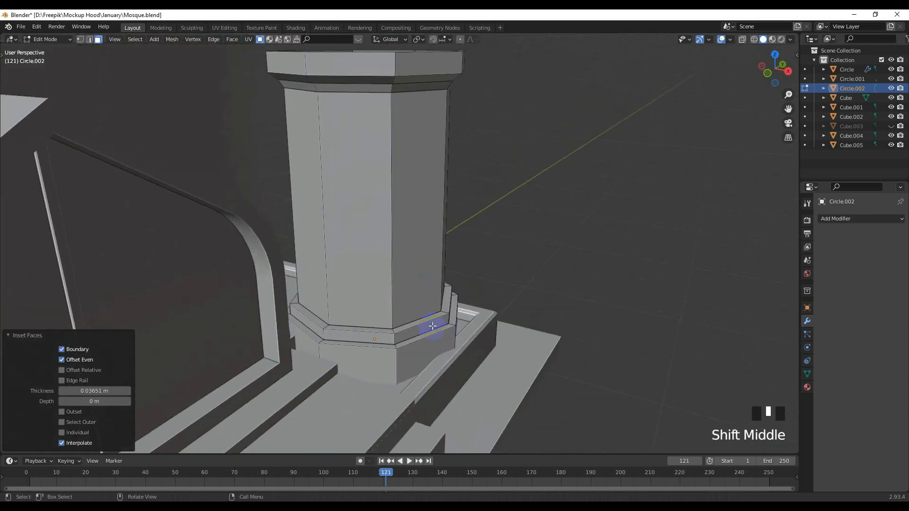
scroll(432, 326, "down", 2)
key("KP_1")
scroll(432, 326, "down", 2)
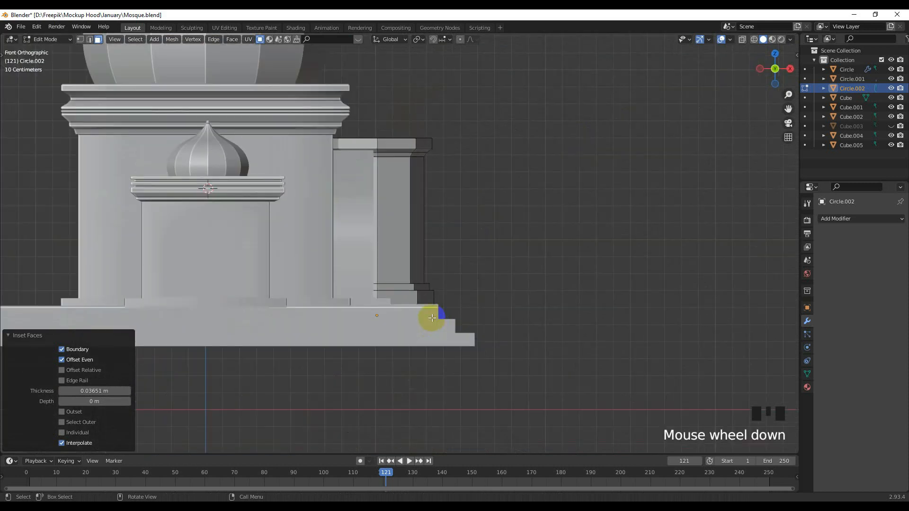
middle_click_drag(428, 314, 431, 331, "shift")
key("e")
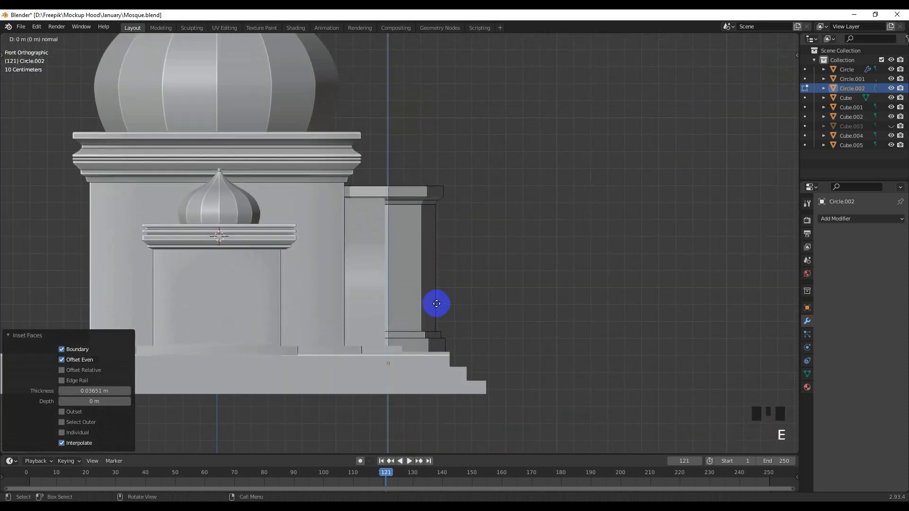
left_click(437, 251)
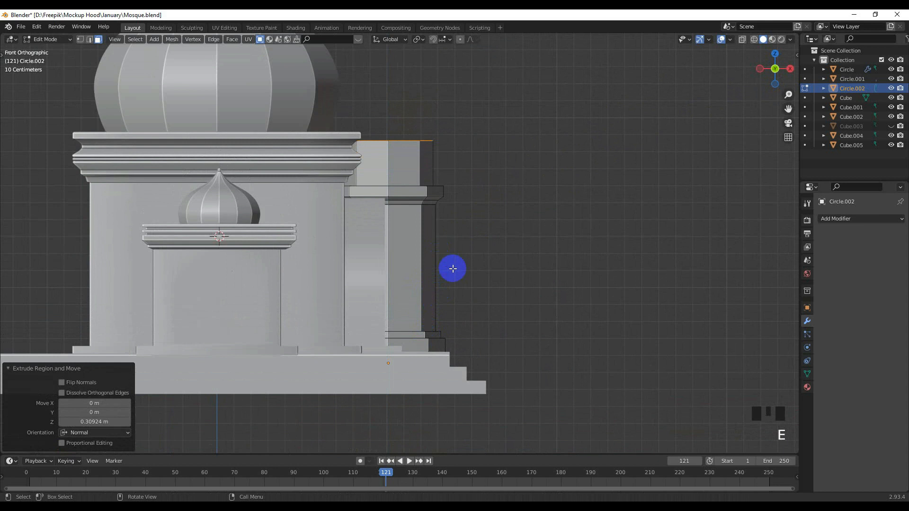
Select the ring of side faces around the upper shaft and scale it by 0.909 in the horizontal plane.
key("KP_3")
scroll(453, 269, "down", 1)
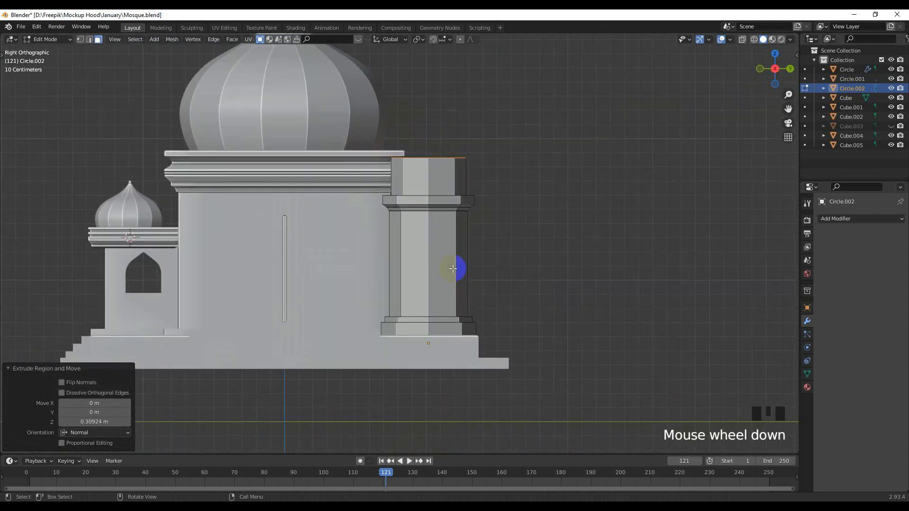
middle_click_drag(454, 268, 469, 278)
scroll(485, 273, "down", 1)
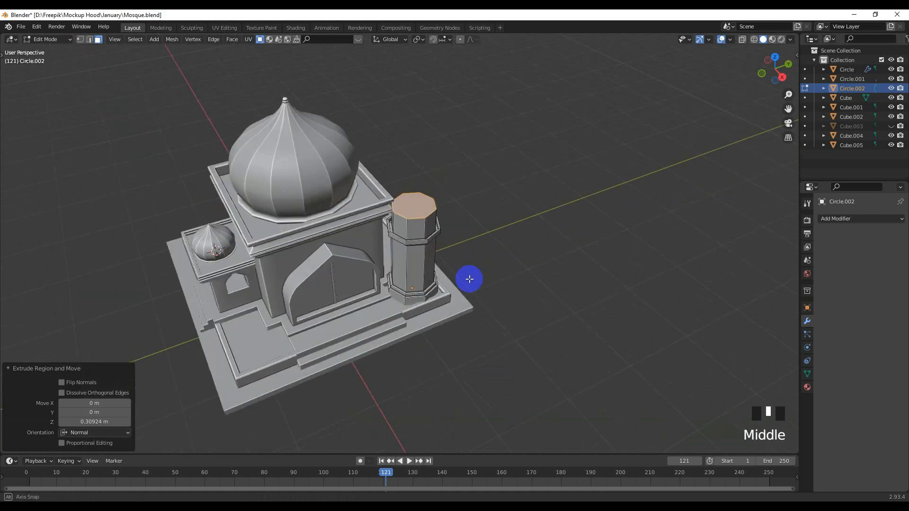
key("KP_7")
scroll(470, 278, "up", 2)
middle_click_drag(467, 240, 349, 398)
key("KP_7")
scroll(435, 294, "up", 3)
scroll(377, 339, "up", 2)
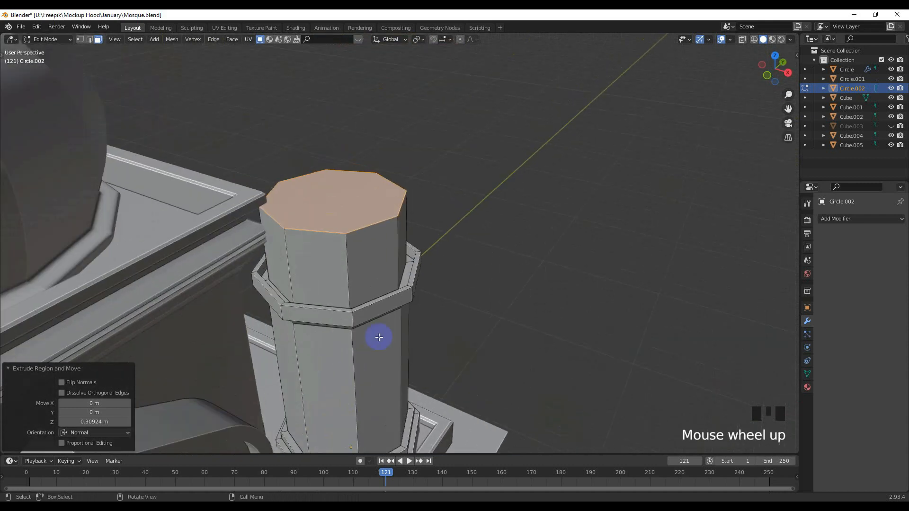
left_click(344, 274)
left_click(344, 273, "alt+shift")
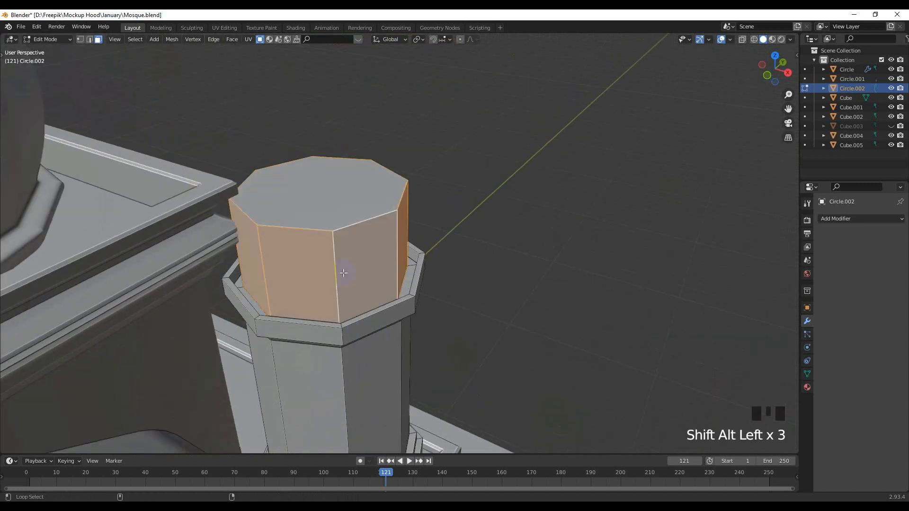
key("KP_7")
key("s")
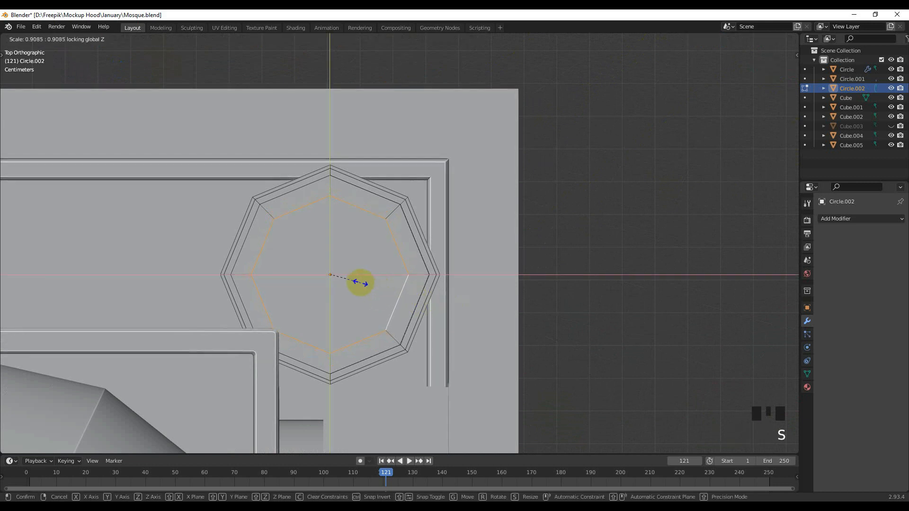
left_click(361, 282)
Scale the upper shaft's side faces once more by 0.929 in the horizontal plane.
scroll(433, 300, "down", 2)
key("s")
key("shift+z")
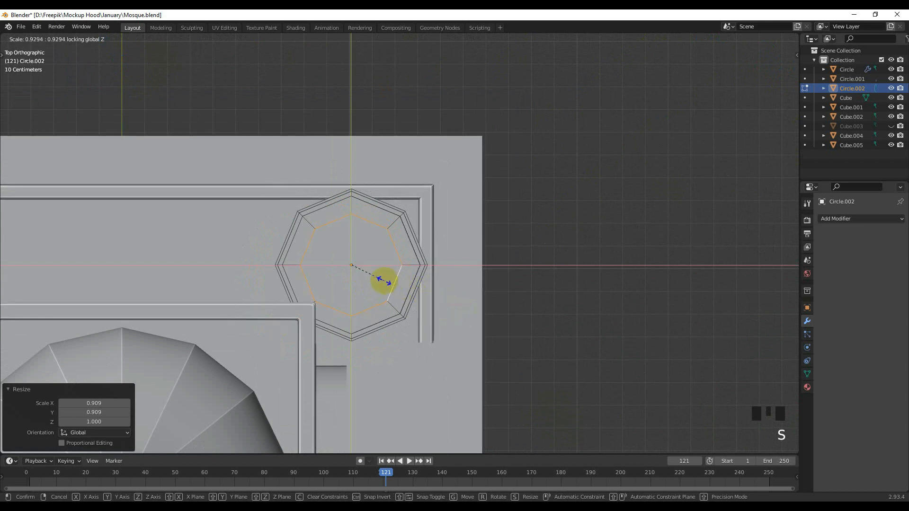
left_click(388, 280)
Select the upper shaft's top edge loop and raise it along Z to slightly above the main dome's mid-height.
key("KP_3")
scroll(431, 289, "down", 4)
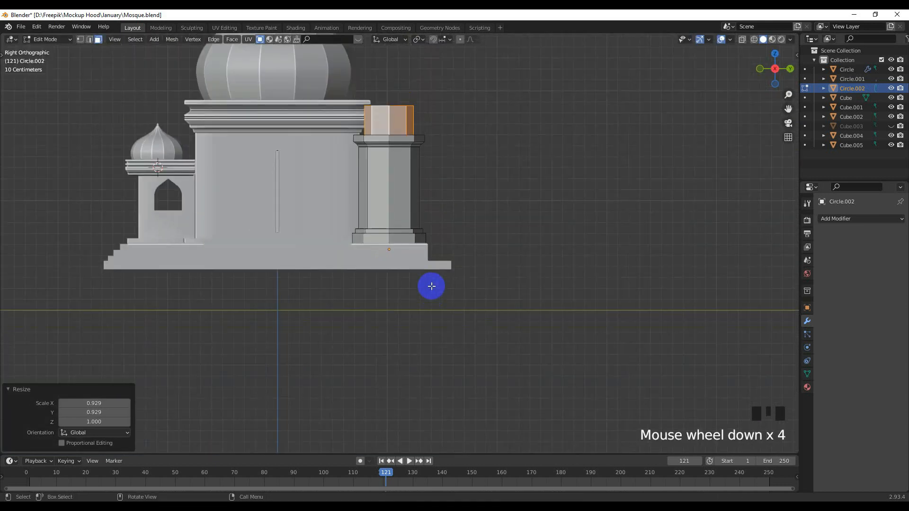
scroll(421, 252, "up", 2)
middle_click_drag(421, 256, 424, 379, "shift")
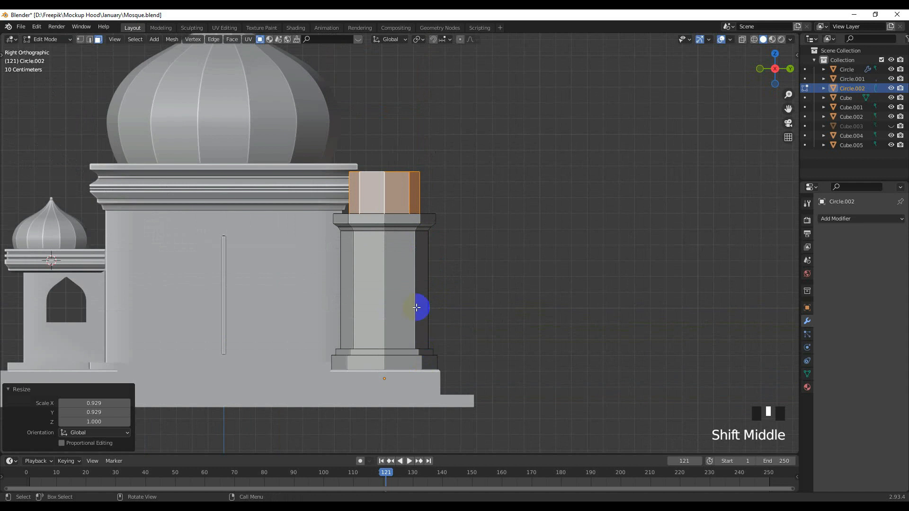
key("g")
right_click(379, 202)
left_click(89, 39)
left_click(395, 176)
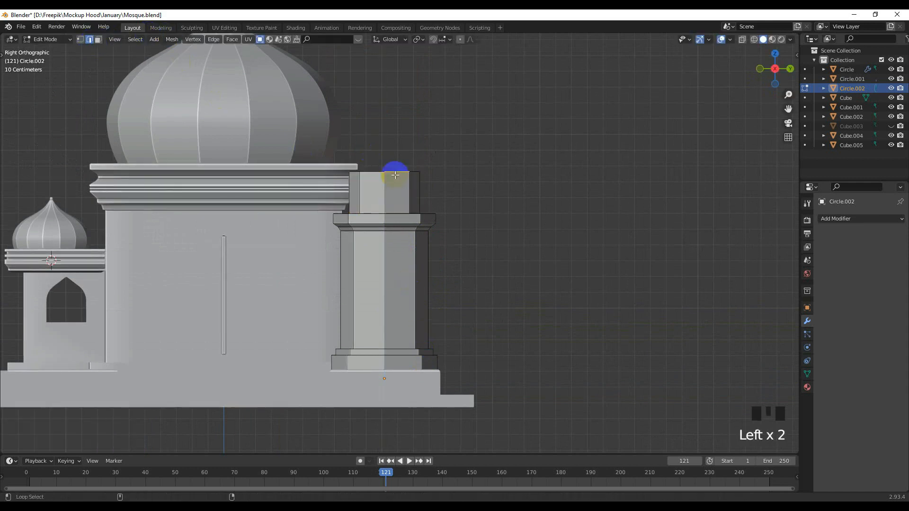
left_click(395, 175, "alt+shift")
left_click(395, 175, "alt+shift")
left_click(396, 175, "alt+shift")
key("g")
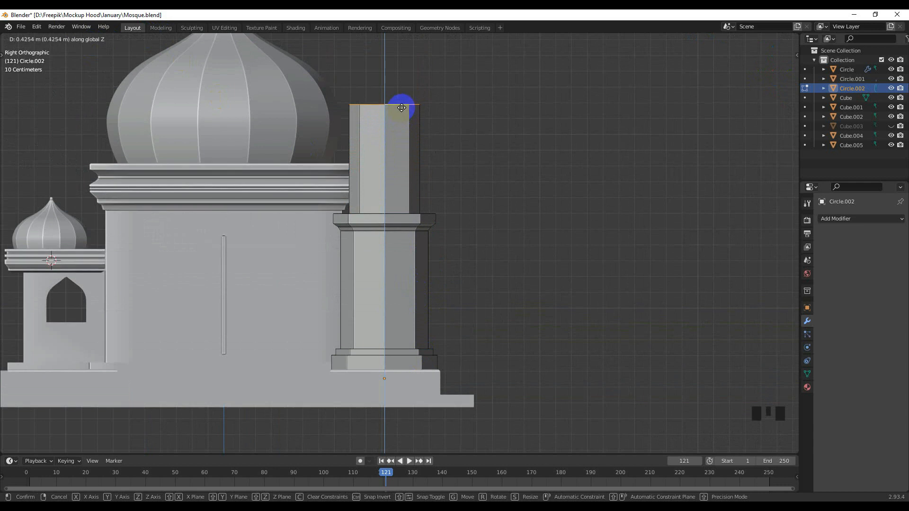
left_click(435, 76)
scroll(435, 76, "down", 3)
middle_click_drag(414, 152, 426, 229, "shift")
scroll(427, 229, "up", 2)
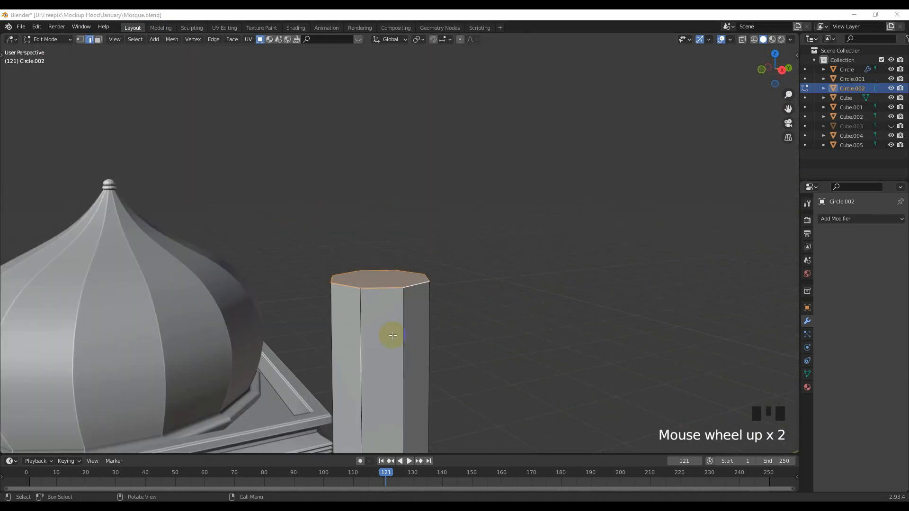
Extrude the top of the upper shaft about 0.03 m upward along Z.
scroll(392, 335, "down", 2)
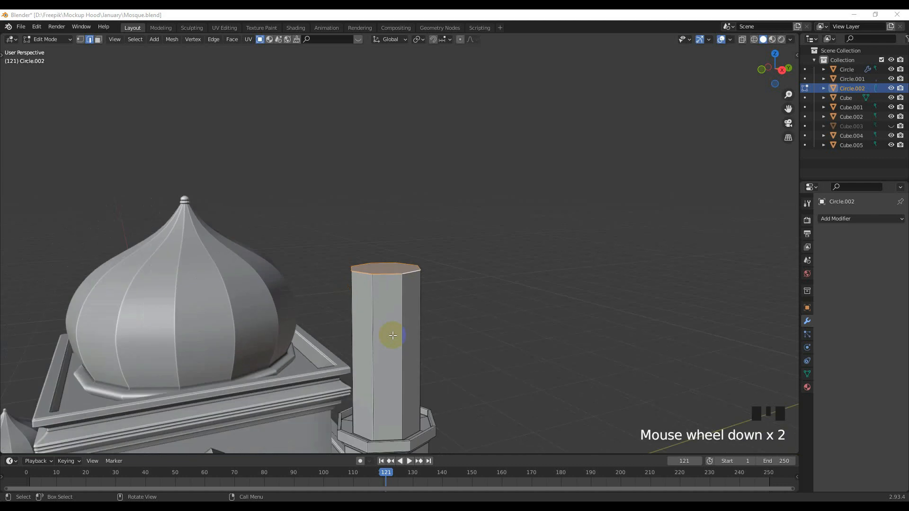
scroll(393, 336, "up", 1)
scroll(405, 333, "down", 2)
middle_click_drag(406, 331, 388, 324)
key("KP_1")
scroll(392, 326, "up", 2)
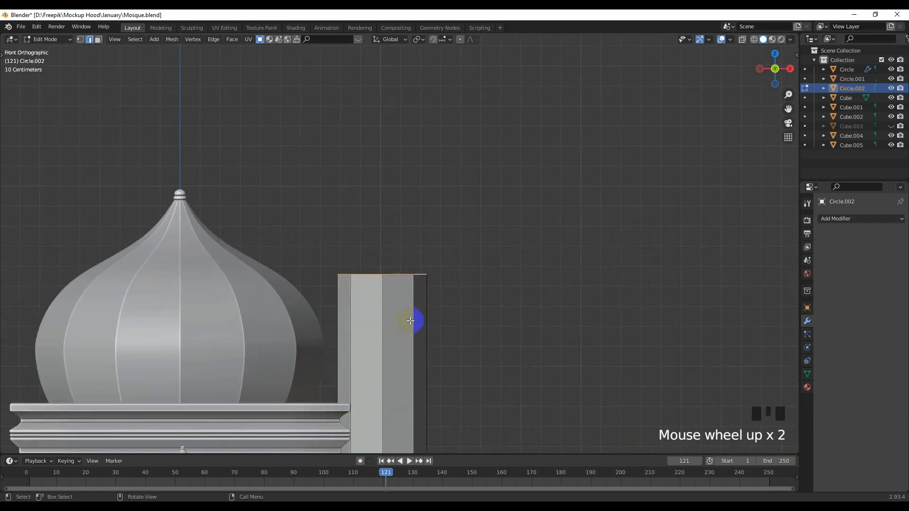
key("KP_3")
middle_click_drag(469, 316, 435, 308, "shift")
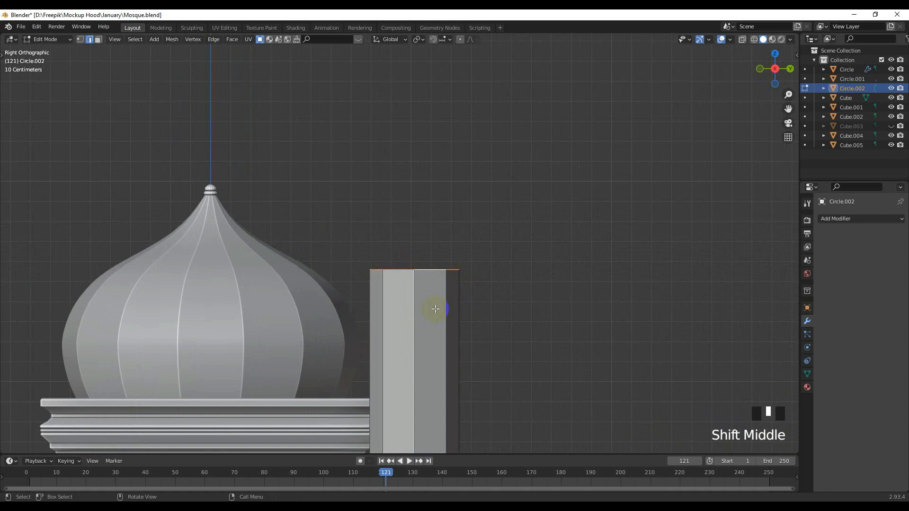
key("e")
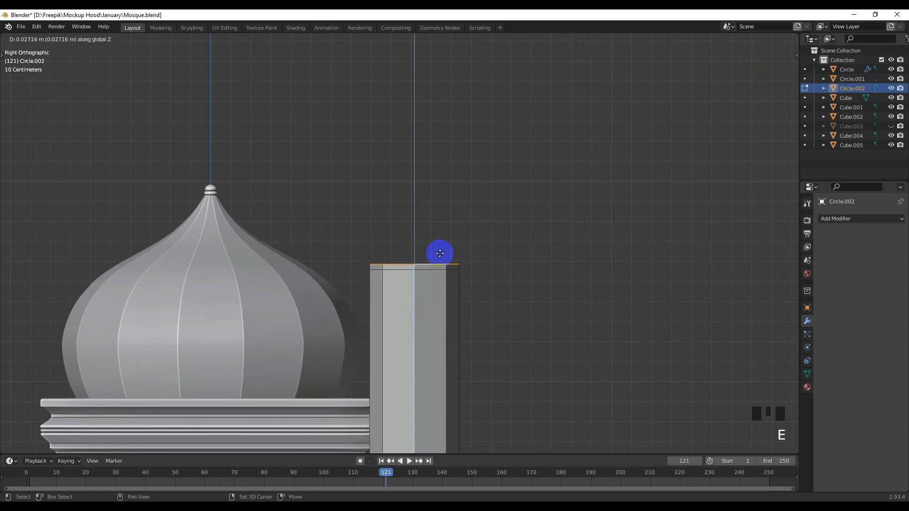
left_click(440, 254)
Scale the newly extruded top edge of the upper shaft outward by 1.053.
scroll(444, 261, "down", 2)
middle_click_drag(444, 265, 439, 258, "shift")
key("s")
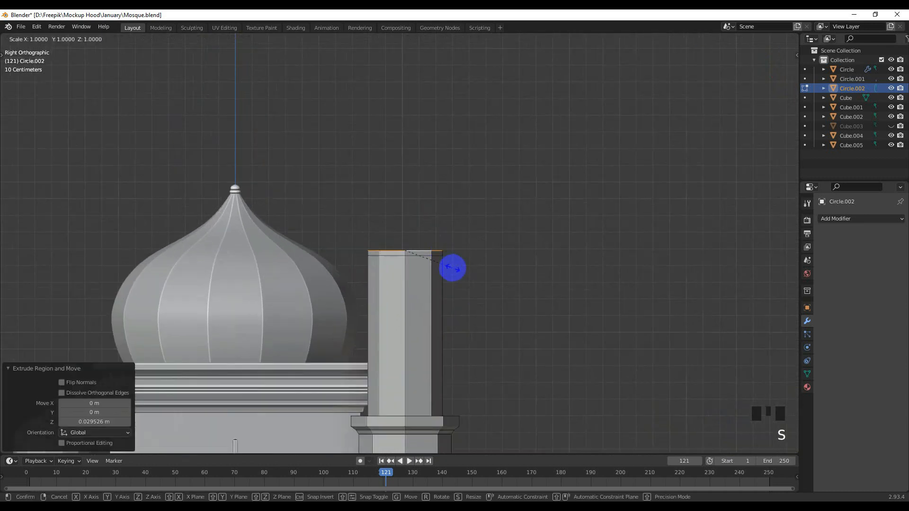
left_click(468, 277)
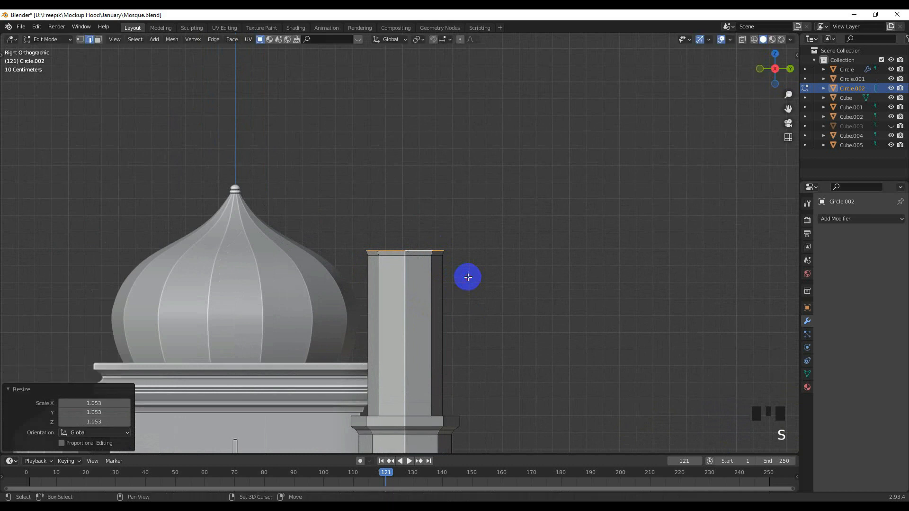
Extrude the shaft's top edge about 0.037 m upward and scale it by about 1.18 to flare the capital.
key("e")
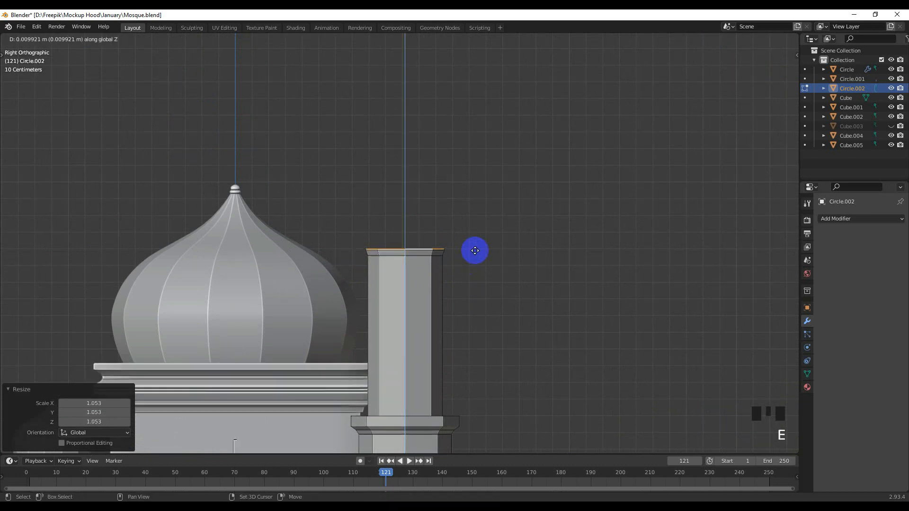
left_click(475, 250)
key("s")
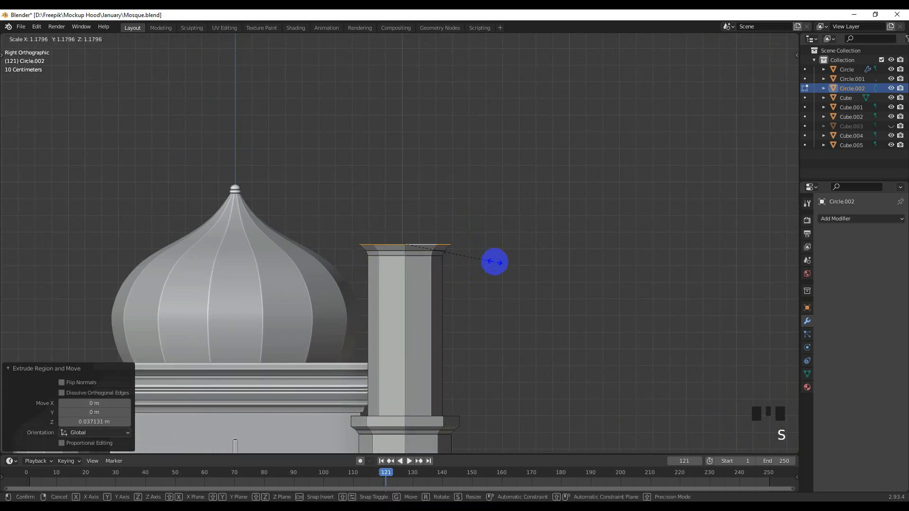
left_click(495, 262)
Lower the capital's flared top edge about 0.012 m along Z and scale it by 0.979.
key("g")
left_click(492, 278)
key("s")
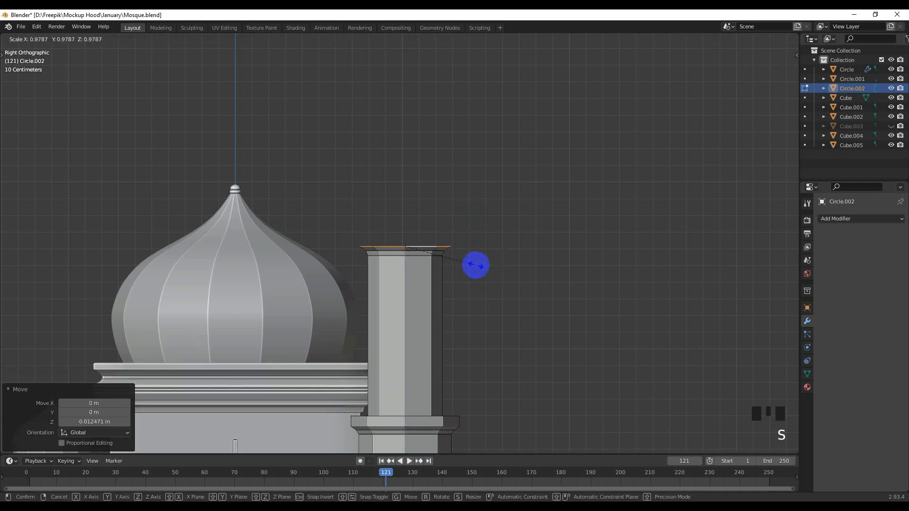
left_click(475, 265)
With see-through selection, select all vertices of the upper capital and raise them about 0.125 m along Z.
scroll(473, 263, "down", 3)
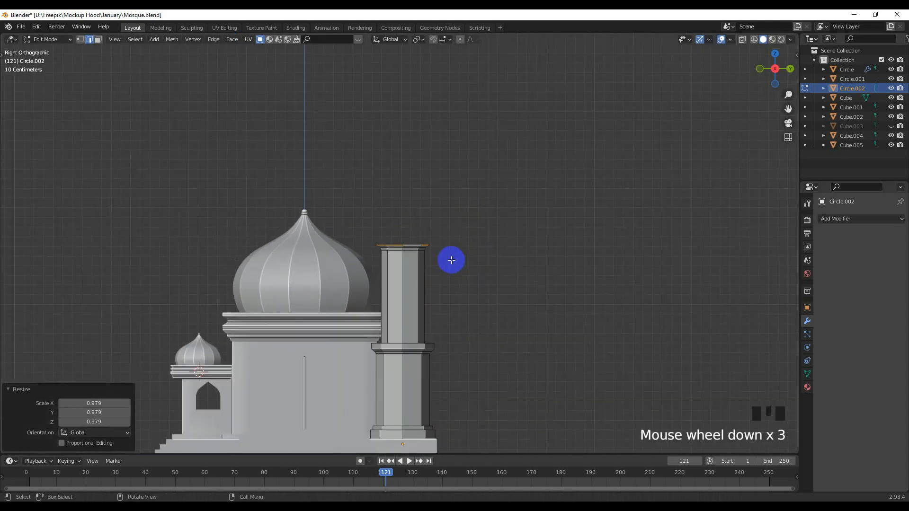
left_click(79, 40)
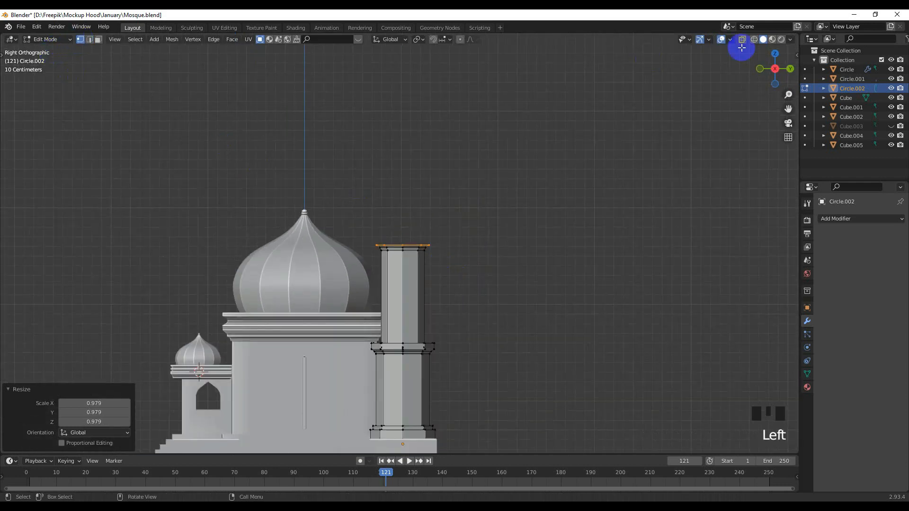
left_click(743, 40)
left_click_drag(368, 226, 455, 271)
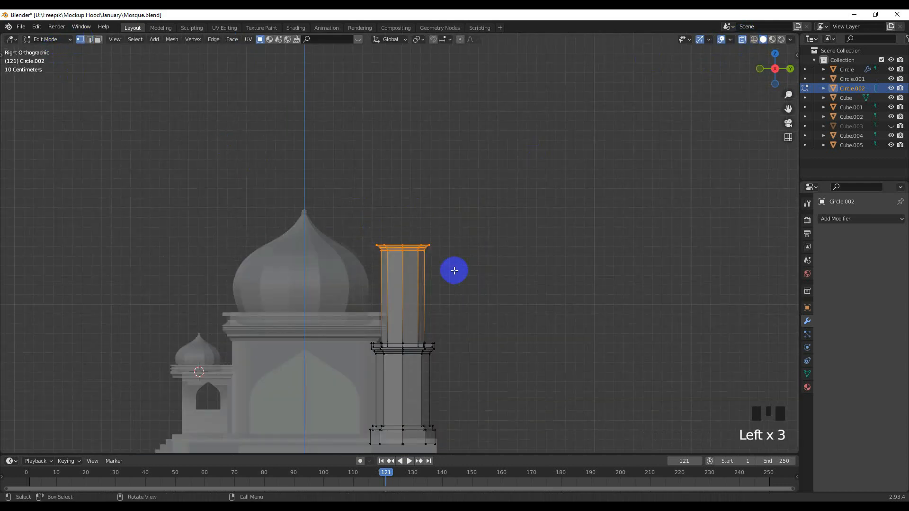
key("g")
left_click(453, 248)
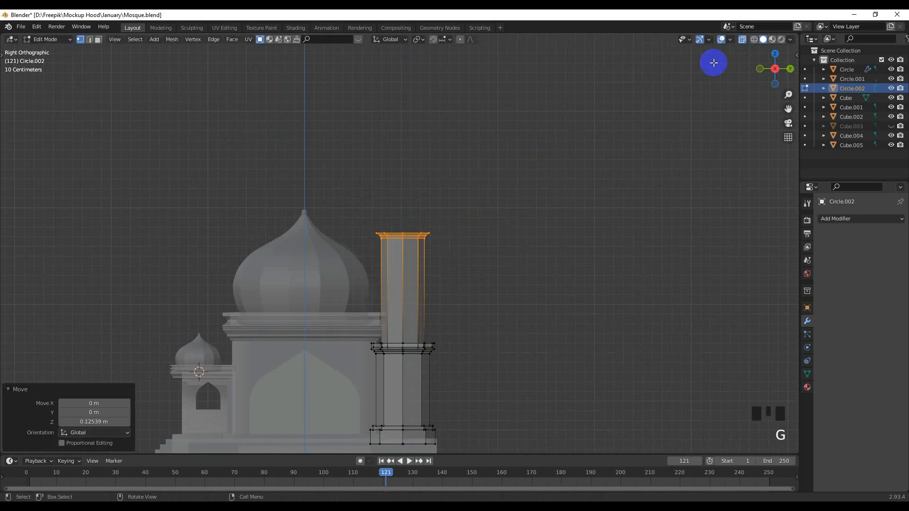
left_click(743, 40)
Select the capital's topmost edge loop and extrude it about 0.068 m upward to form the balcony rim.
scroll(405, 207, "up", 3)
left_click(89, 40)
scroll(426, 214, "up", 2)
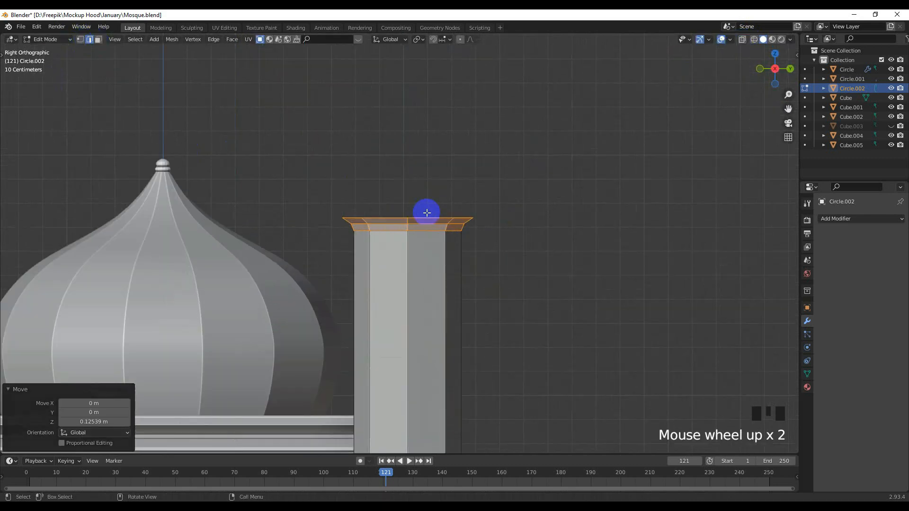
left_click(426, 217)
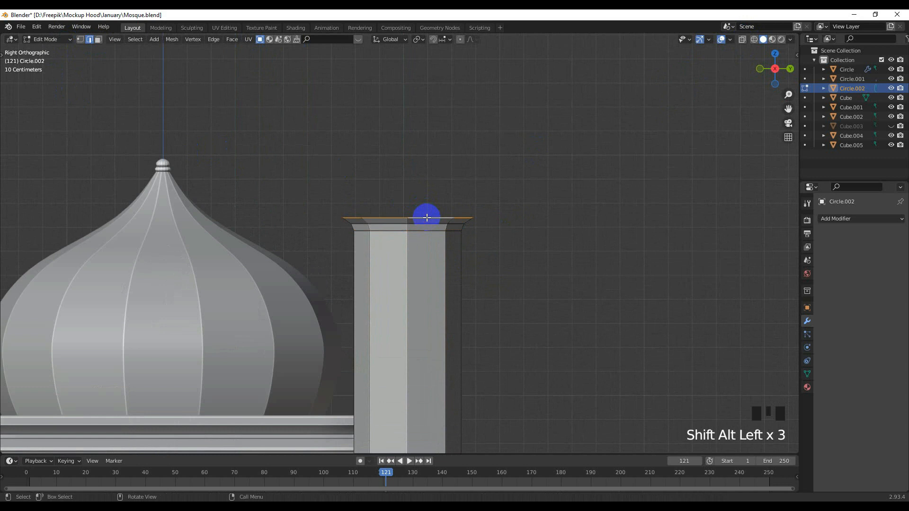
key("e")
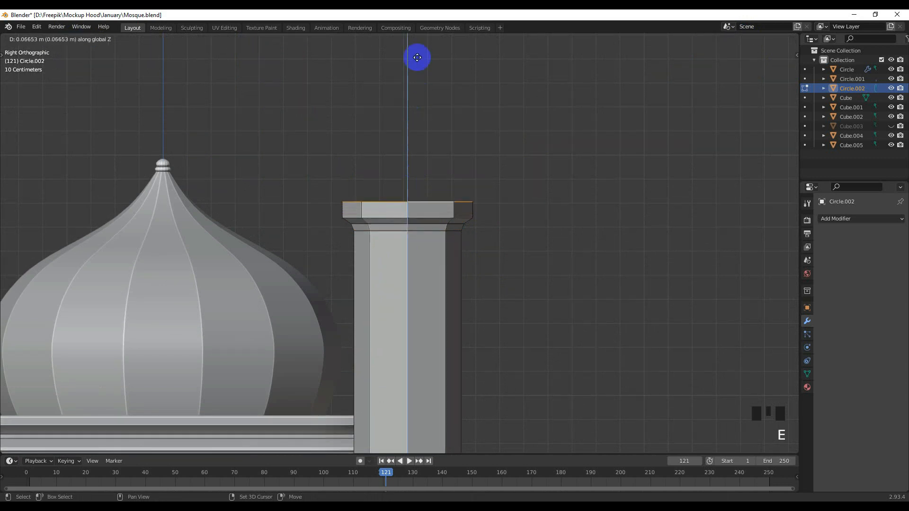
left_click(417, 52)
scroll(451, 107, "down", 2)
scroll(450, 165, "up", 1)
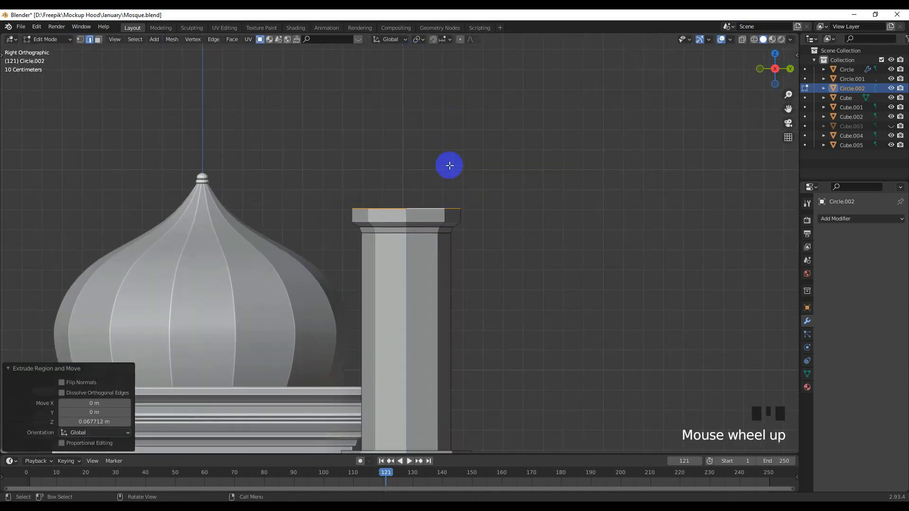
Inset the top face of the upper balcony by about 0.018 m.
key("KP_7")
scroll(461, 198, "up", 2)
left_click(98, 39)
key("i")
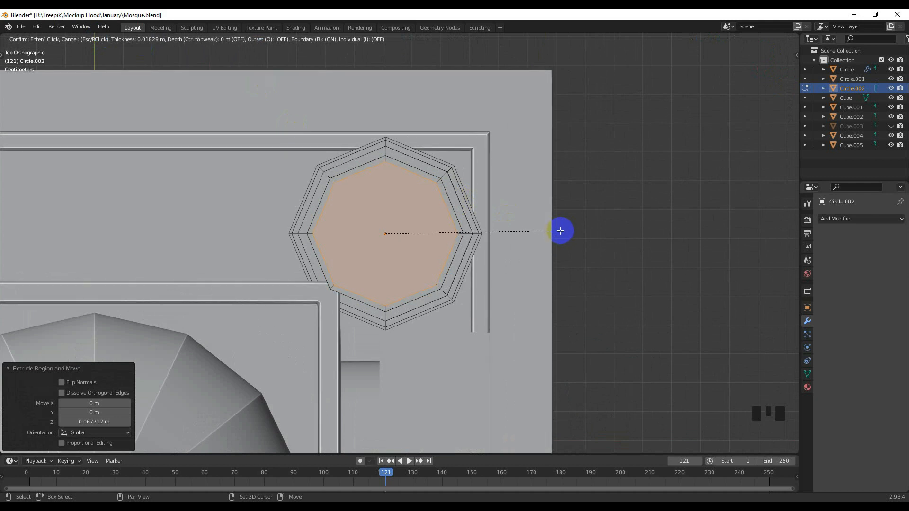
left_click(562, 230)
Extrude the inset top face about 0.066 m downward to sink the balcony floor inside the rim.
scroll(552, 233, "up", 2)
middle_click_drag(552, 233, 478, 231)
scroll(469, 166, "down", 3)
scroll(479, 232, "up", 4)
middle_click_drag(476, 325, 436, 239, "shift")
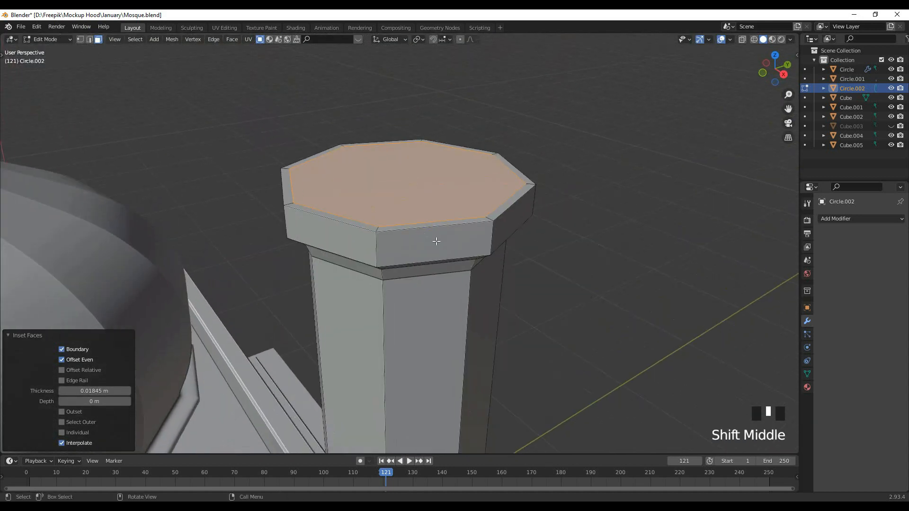
key("KP_1")
left_click(739, 56)
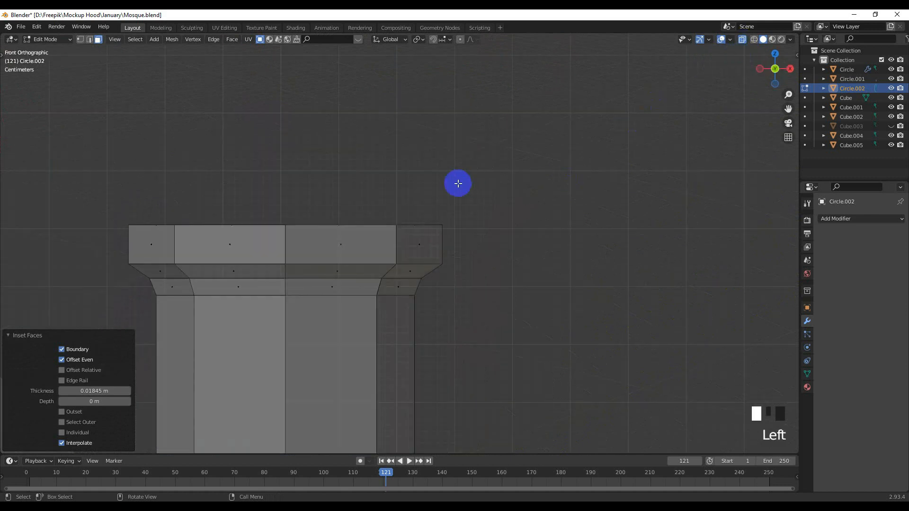
key("e")
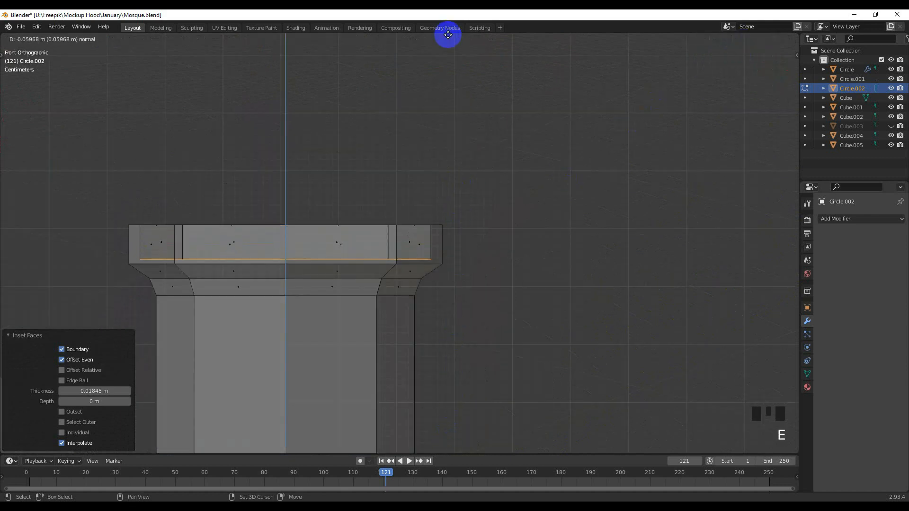
left_click(443, 73)
left_click(743, 39)
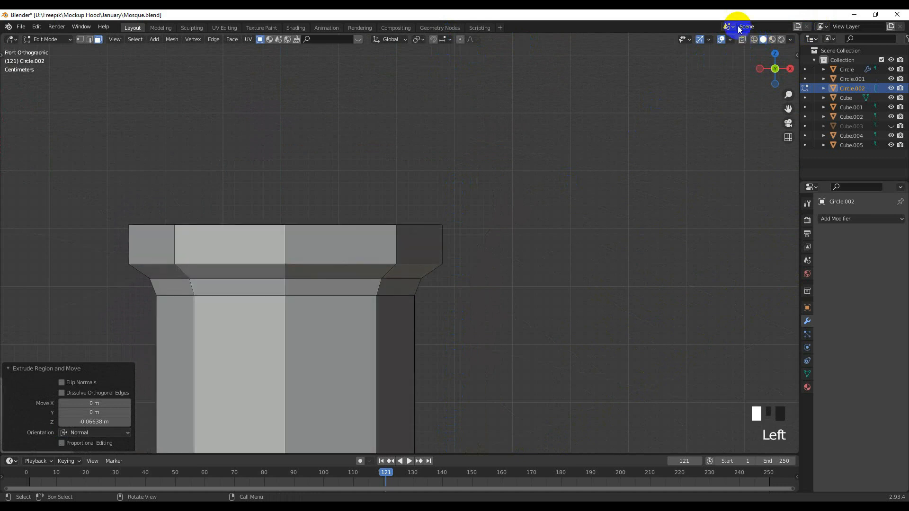
Try insetting the sunken balcony floor by about 0.044 m.
key("KP_7")
scroll(521, 211, "down", 2)
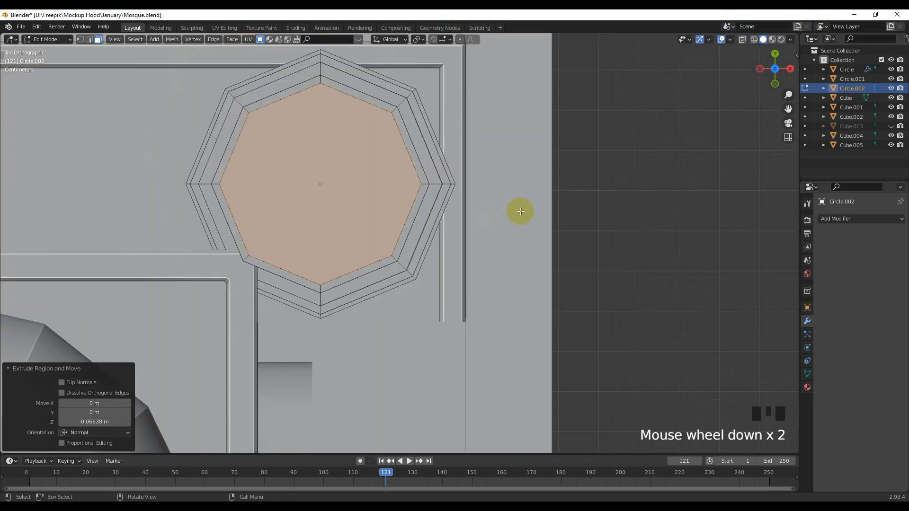
key("i")
left_click(503, 204)
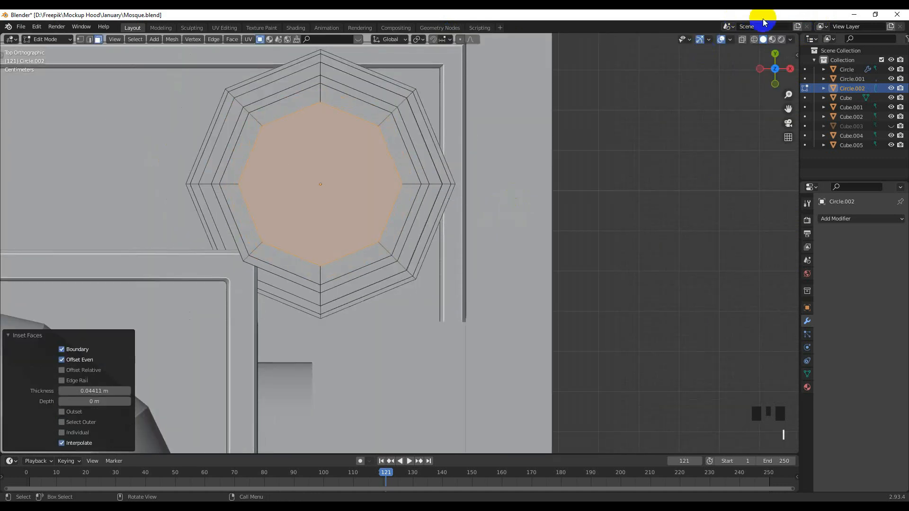
Try extruding the inset floor face upward and scaling it down within the balcony.
left_click(743, 39)
middle_click_drag(746, 40, 501, 67)
scroll(670, 90, "down", 5)
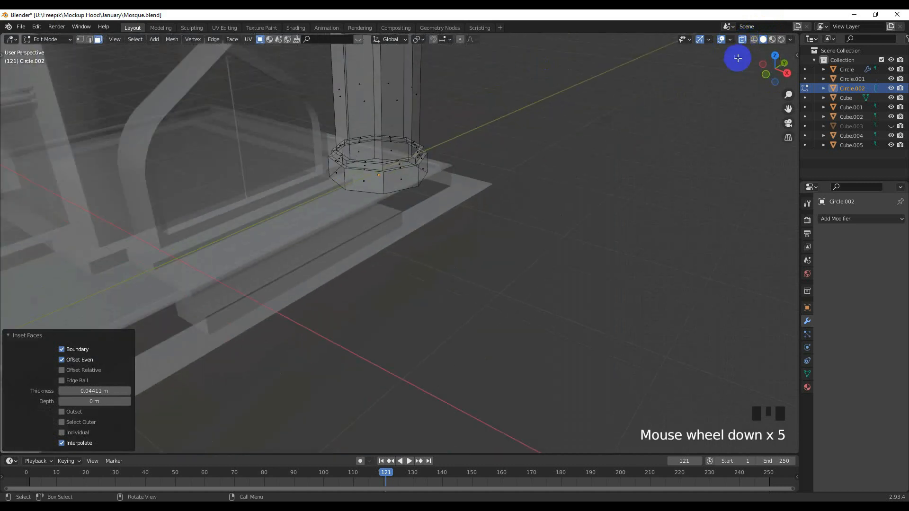
left_click(743, 40)
scroll(706, 67, "down", 5)
middle_click_drag(706, 67, 460, 226, "shift")
scroll(449, 218, "up", 1)
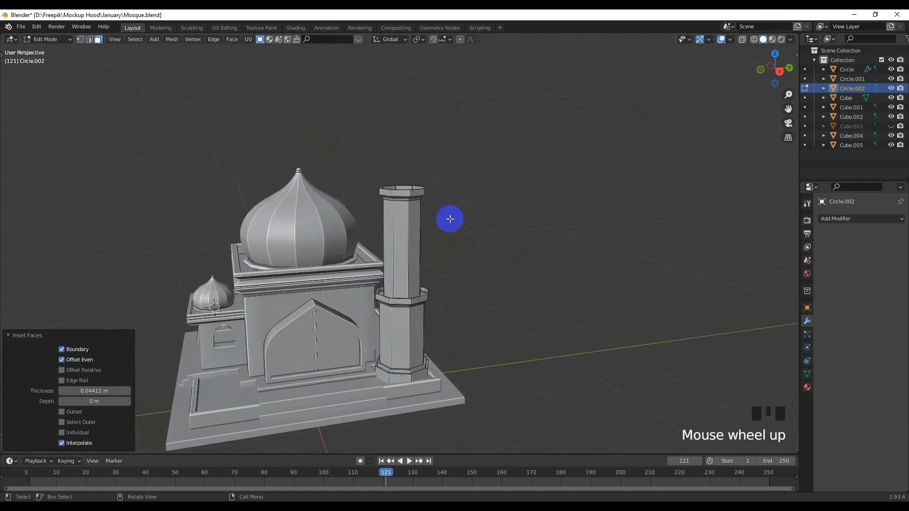
scroll(450, 218, "up", 1)
key("e")
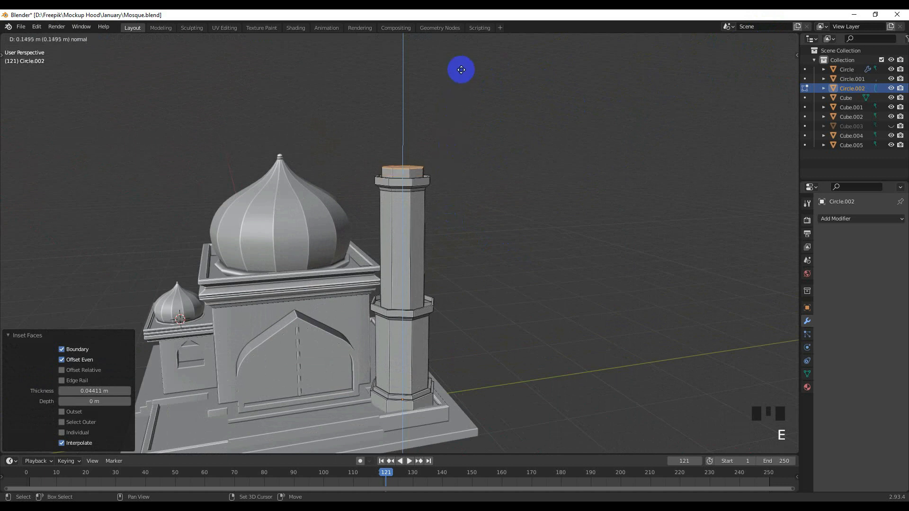
right_click(440, 351)
middle_click_drag(480, 310, 533, 370)
key("s")
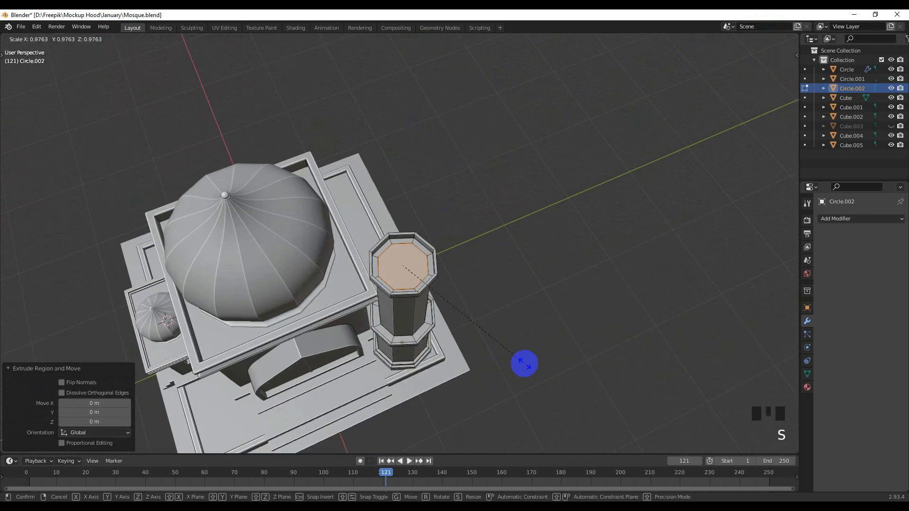
right_click(509, 352)
Undo the last extrusion and the inset of the balcony floor.
scroll(521, 360, "up", 2)
key("ctrl+z")
key("ctrl+z")
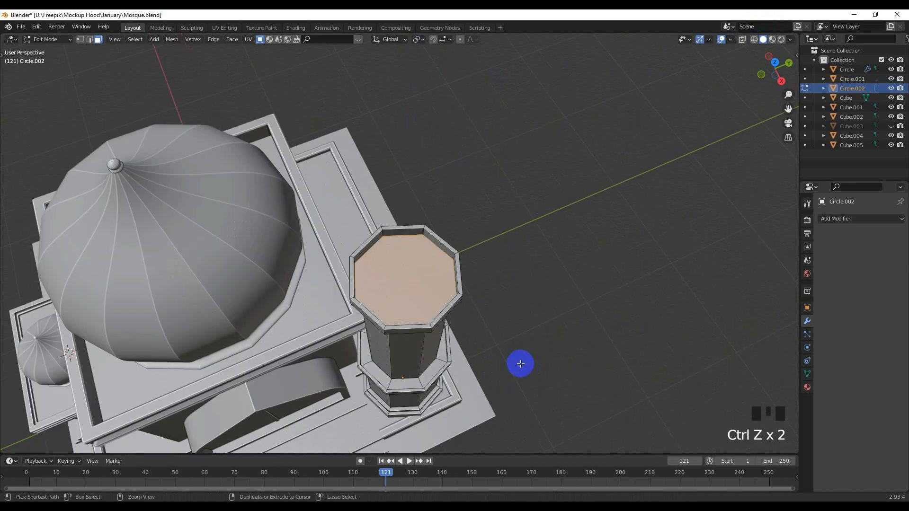
Extrude the sunken balcony floor inward at a scale of 0.733, and extrude the resulting face about 0.765 m upward.
key("e")
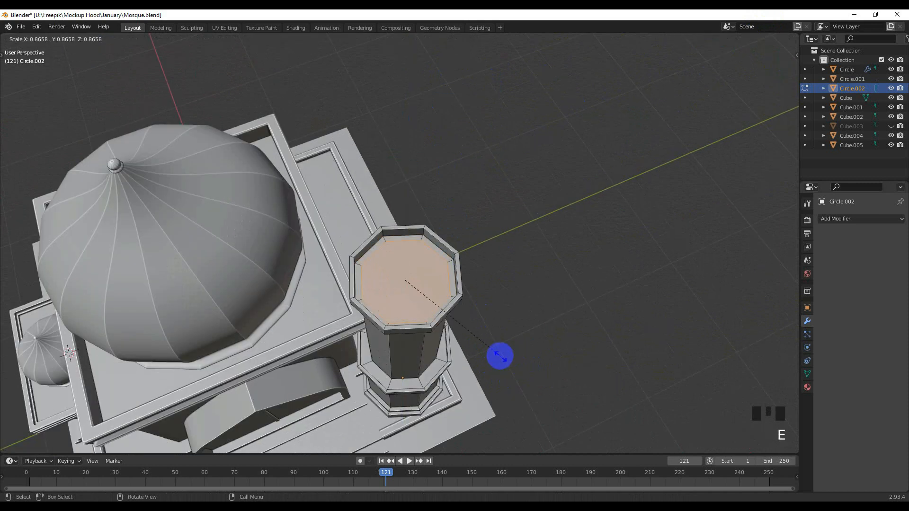
left_click(488, 349)
key("KP_1")
scroll(488, 360, "down", 2)
middle_click_drag(487, 361, 483, 387, "shift")
key("e")
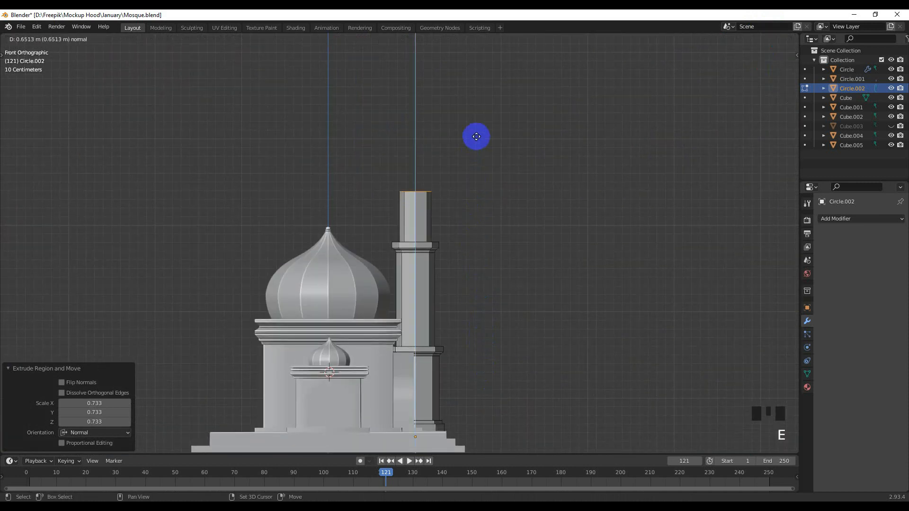
left_click(479, 41)
Extrude the top of the new shaft section about 0.025 m upward and scale it by 1.115.
scroll(436, 137, "up", 4)
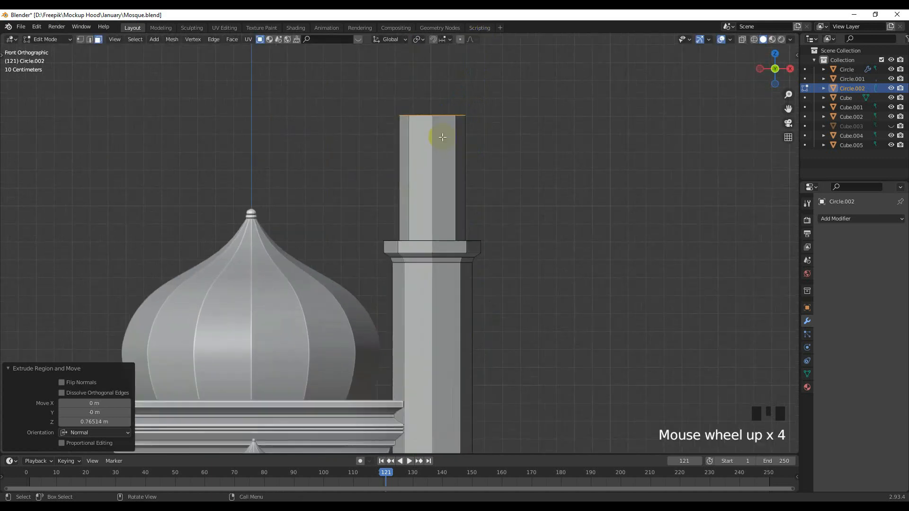
middle_click_drag(436, 138, 371, 286, "shift")
scroll(374, 288, "up", 3)
key("e")
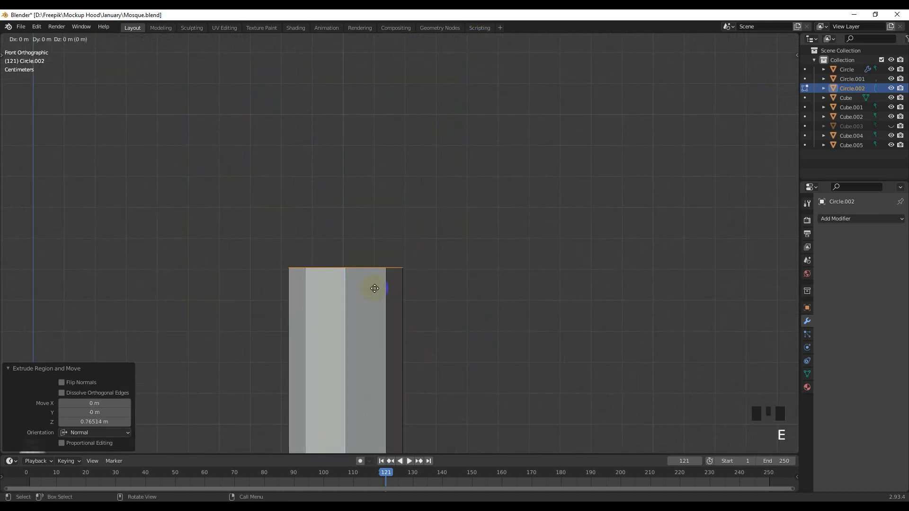
left_click(379, 217)
key("s")
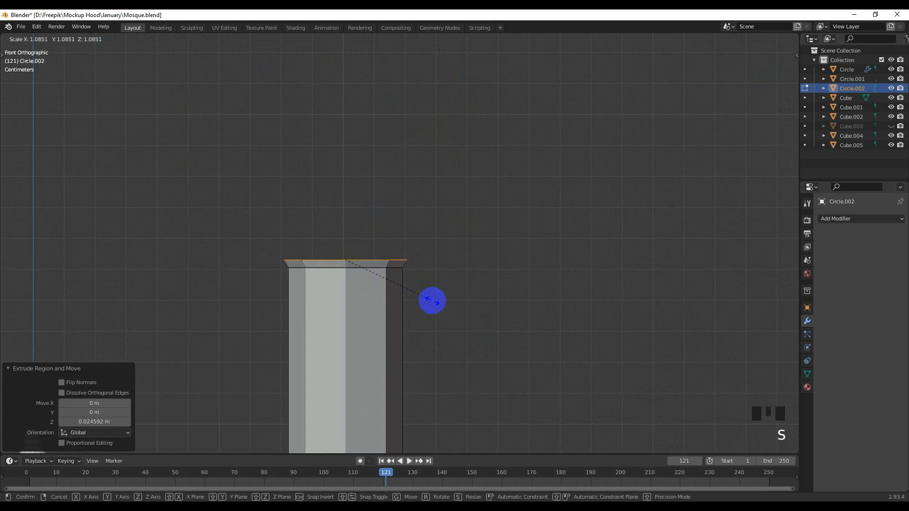
left_click(449, 320)
Extrude the flared top about 0.047 m upward and bevel the rim's upper edge loop with two segments.
key("e")
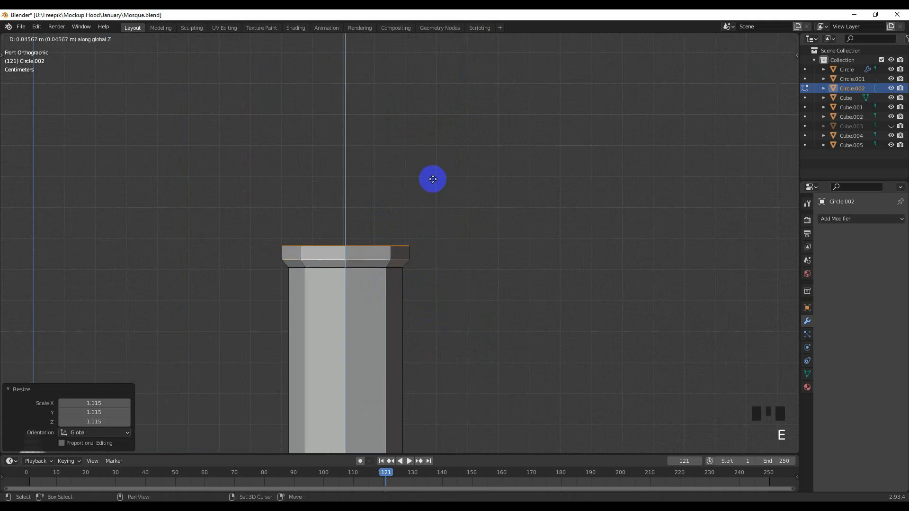
left_click(433, 174)
middle_click_drag(433, 175, 359, 194)
scroll(327, 228, "up", 3)
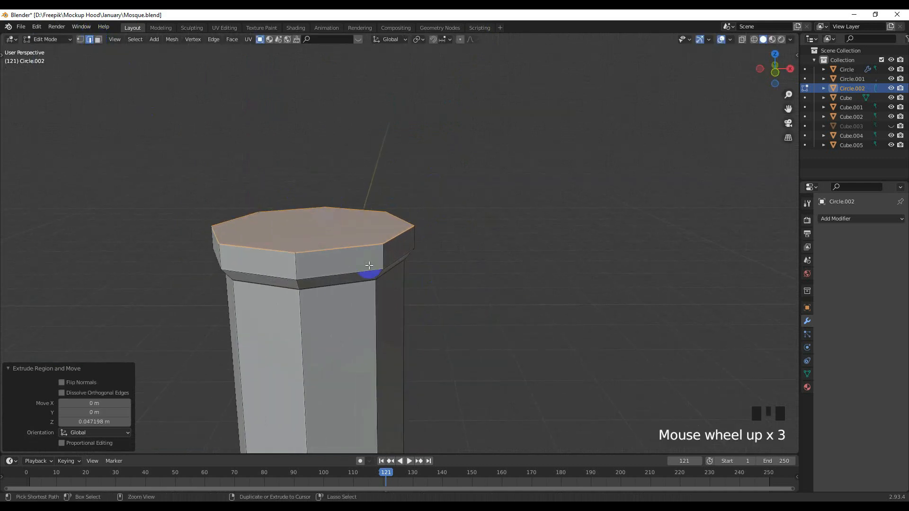
key("ctrl+b")
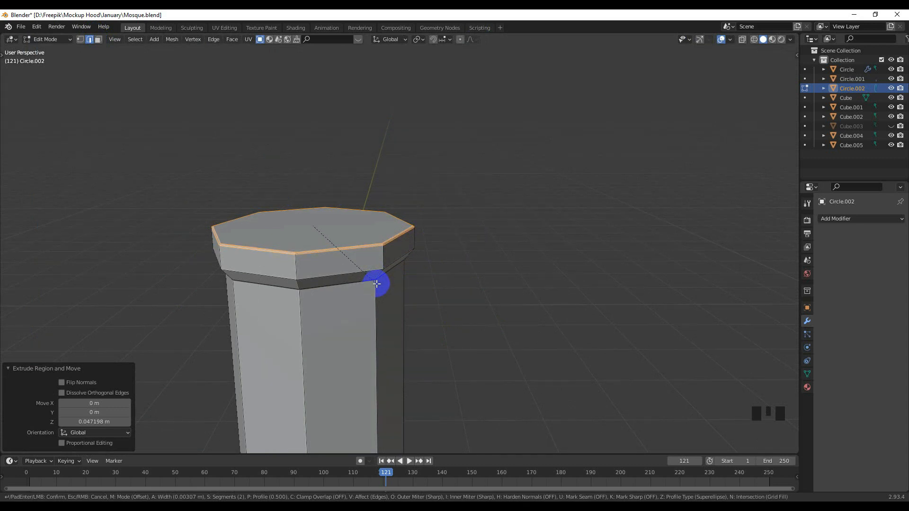
left_click(376, 283)
Bevel the lower edge loop of the minaret's top rim narrowly, using two segments.
scroll(369, 282, "up", 2)
left_click(335, 286)
left_click(335, 285, "alt+shift")
left_click(335, 285, "alt+shift")
left_click(335, 285, "alt+shift")
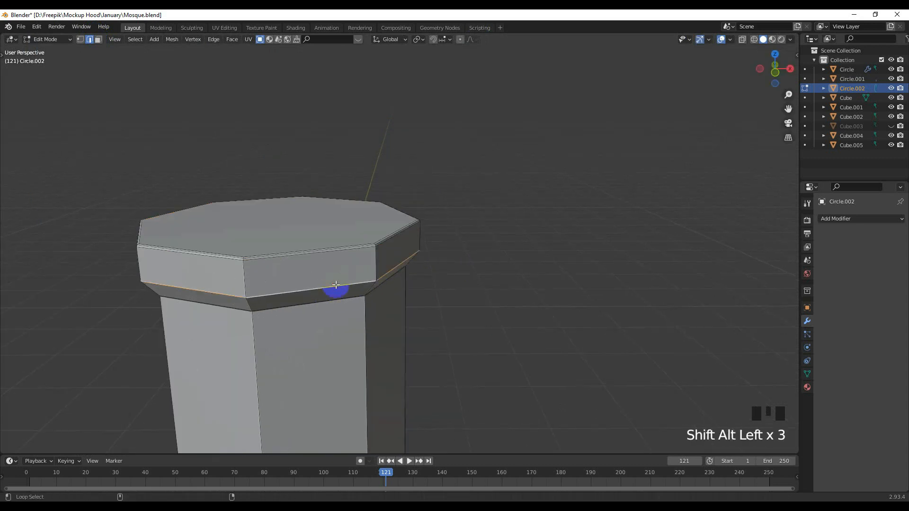
key("ctrl+b")
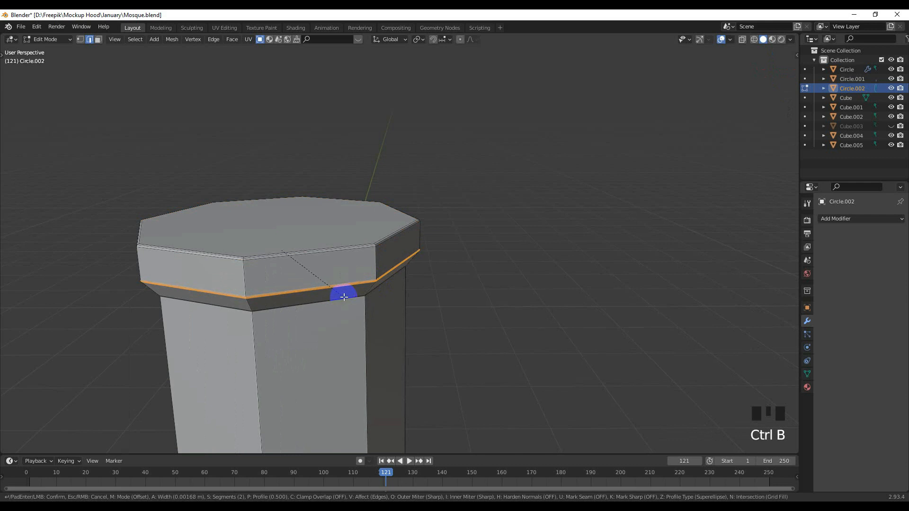
left_click(343, 297)
Bevel the edge loop where the flare meets the third shaft section, about 0.0141 m wide with two segments.
middle_click_drag(345, 298, 339, 260)
left_click(339, 308)
left_click(341, 307, "alt+shift")
left_click(341, 306, "alt+shift")
left_click(341, 307, "alt+shift")
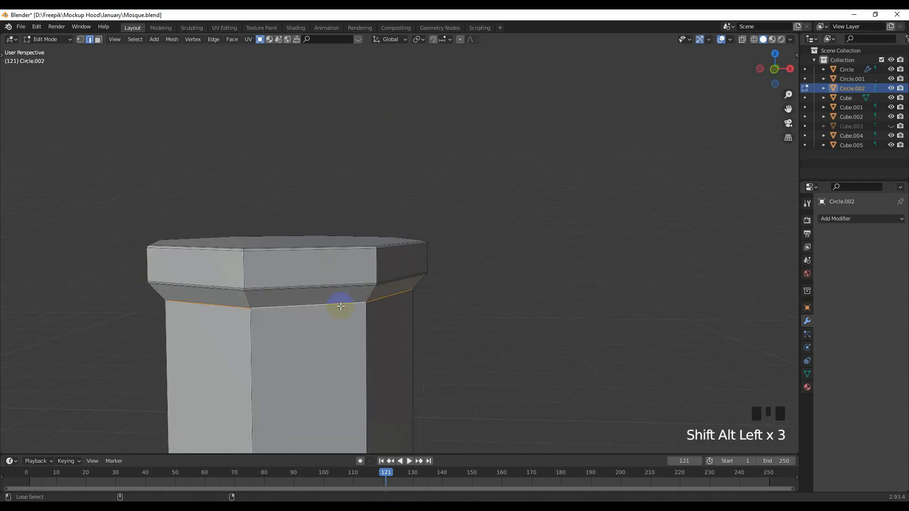
key("ctrl+b")
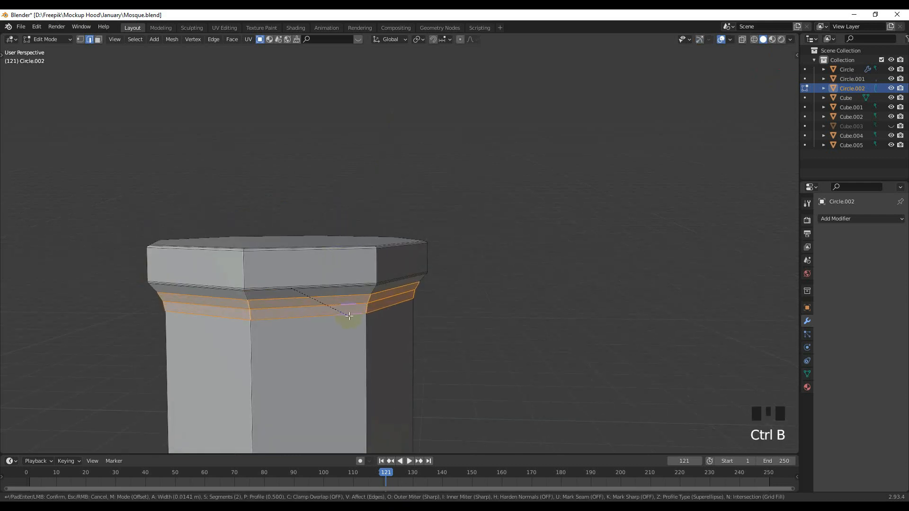
left_click(349, 315)
Examine the minaret's octagonal outline from directly above and its vertical corner edges along the shaft.
scroll(355, 314, "down", 8)
scroll(404, 285, "up", 1)
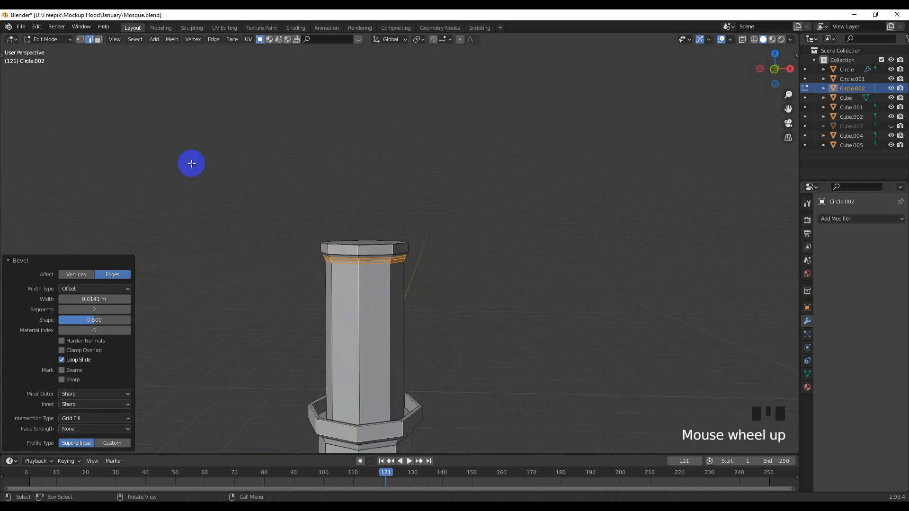
middle_click_drag(308, 165, 354, 268)
key("KP_7")
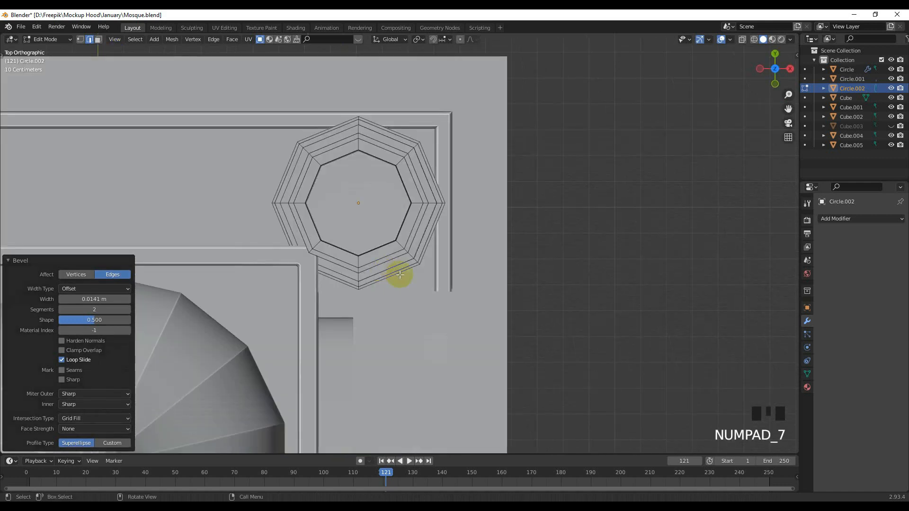
scroll(367, 217, "up", 4)
middle_click_drag(367, 218, 425, 308, "shift")
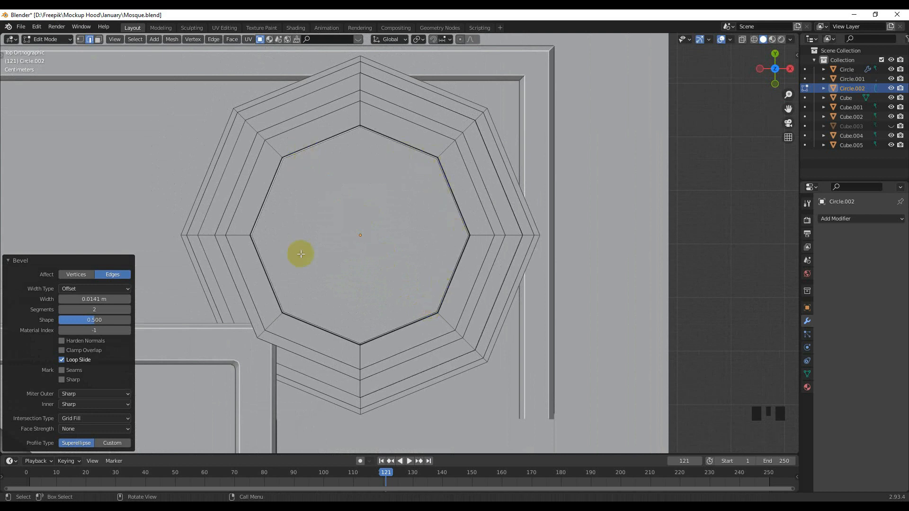
left_click(89, 40)
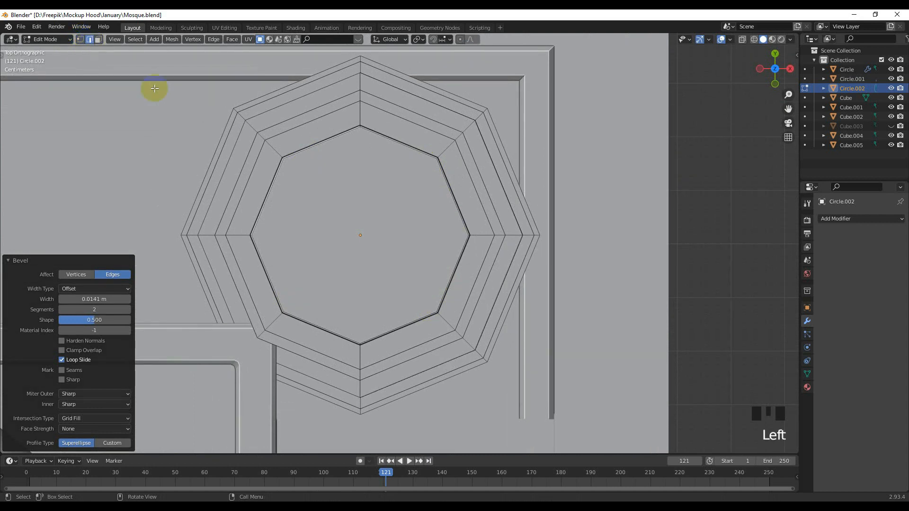
scroll(298, 203, "down", 3)
middle_click_drag(298, 203, 270, 172)
scroll(346, 183, "down", 4)
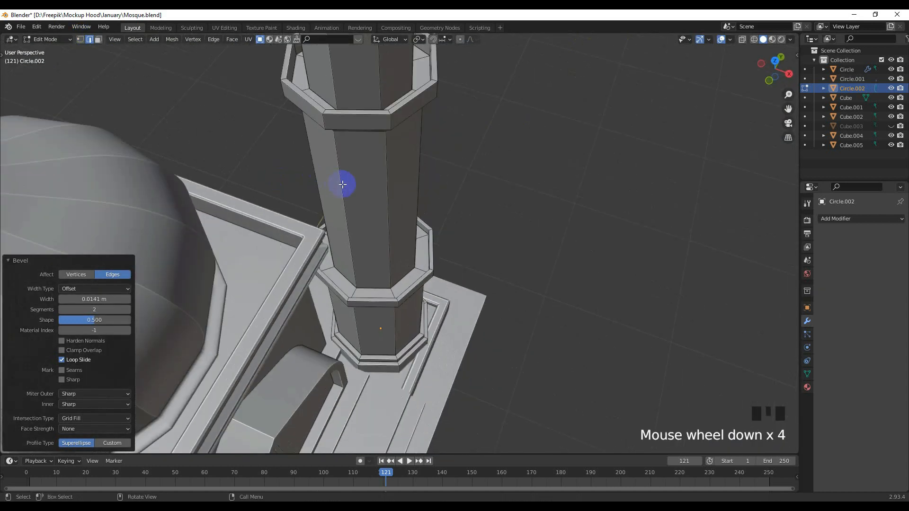
middle_click_drag(346, 183, 332, 190)
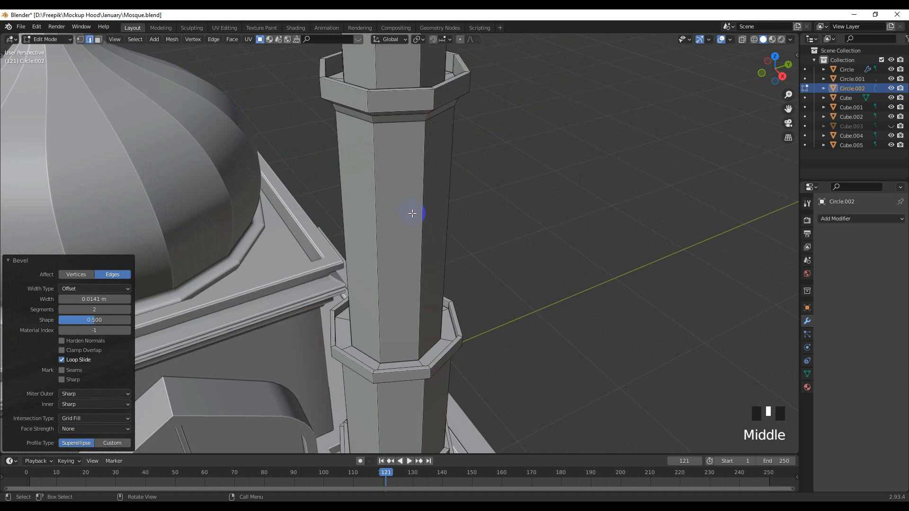
Select every other vertical corner edge on all shaft sections and balconies of the minaret, four corners in total.
triple_click(377, 200, "alt+shift")
middle_click_drag(380, 206, 402, 207)
left_click(453, 208, "alt+shift")
middle_click_drag(487, 215, 395, 218)
left_click(344, 166, "alt+shift")
middle_click_drag(345, 166, 484, 107)
scroll(386, 155, "down", 2)
left_click(485, 107)
left_click(451, 144, "alt+shift")
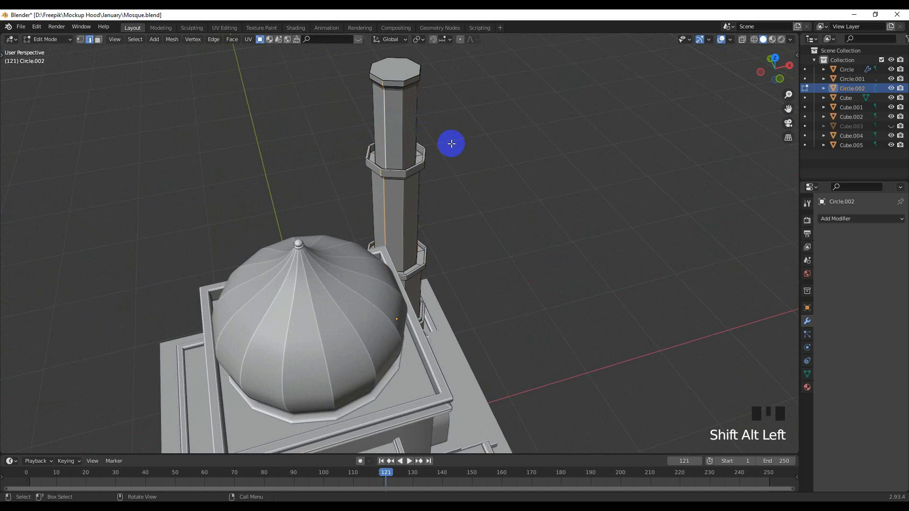
middle_click_drag(451, 143, 303, 138)
middle_click_drag(474, 121, 498, 136)
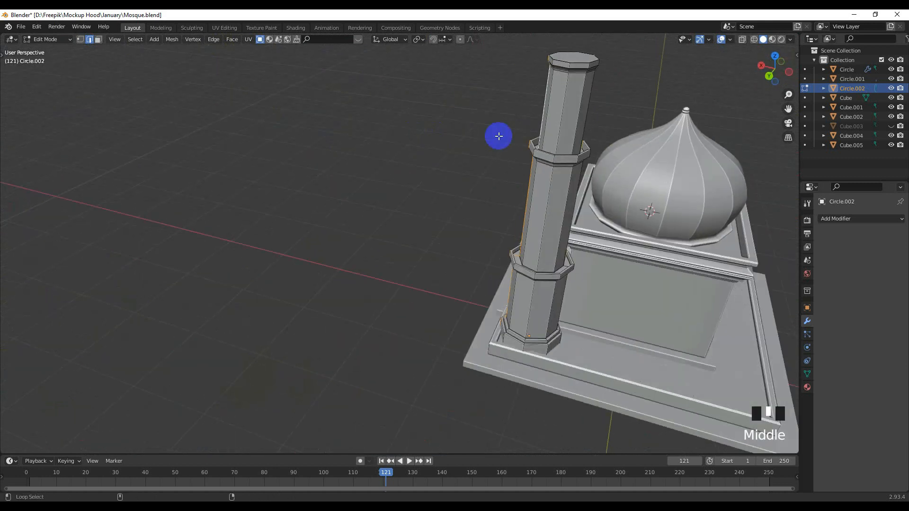
left_click(563, 124, "alt+shift")
middle_click_drag(601, 150, 532, 264)
left_click(514, 98, "alt+shift")
key("ctrl+z")
left_click(501, 223, "alt+shift")
left_click(486, 228, "alt+shift")
left_click(486, 228, "alt+shift")
middle_click_drag(475, 224, 456, 224)
middle_click_drag(449, 235, 415, 236)
Scale the four selected corner edge lines inward to 0.916 in X and Y, keeping Z unchanged.
scroll(433, 230, "up", 3)
key("KP_7")
scroll(497, 243, "up", 2)
middle_click_drag(497, 243, 476, 363, "shift")
key("s")
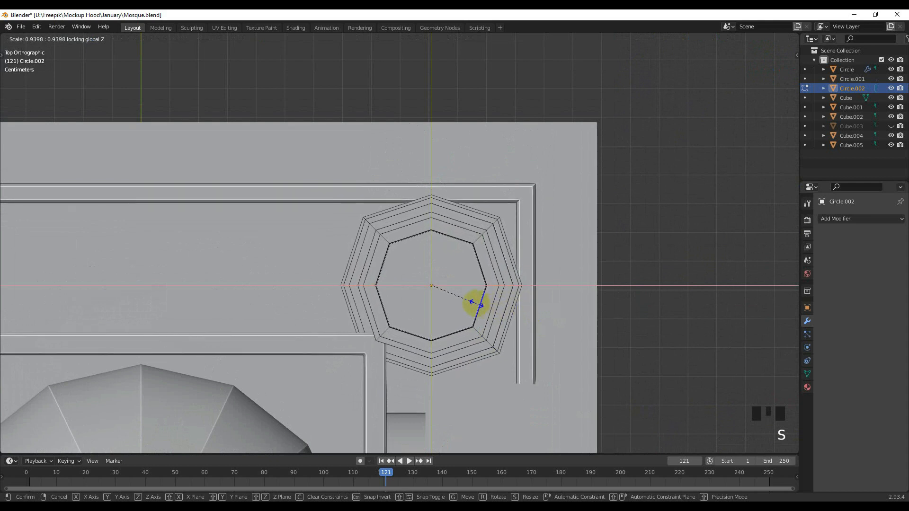
left_click(451, 286)
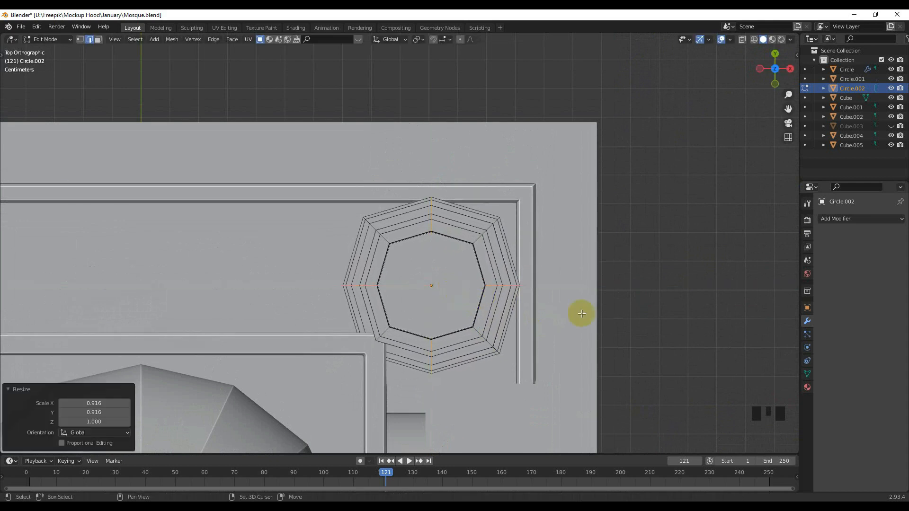
key("s")
right_click(623, 314)
Bevel the four selected corner edge lines about 0.107 m wide with three segments.
scroll(562, 341, "up", 2)
middle_click_drag(561, 341, 542, 327, "shift")
key("ctrl+b")
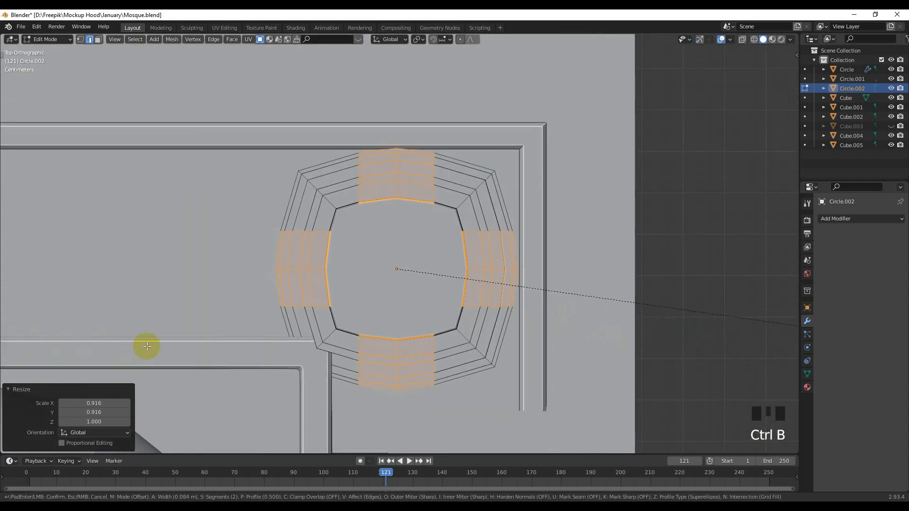
left_click(198, 348)
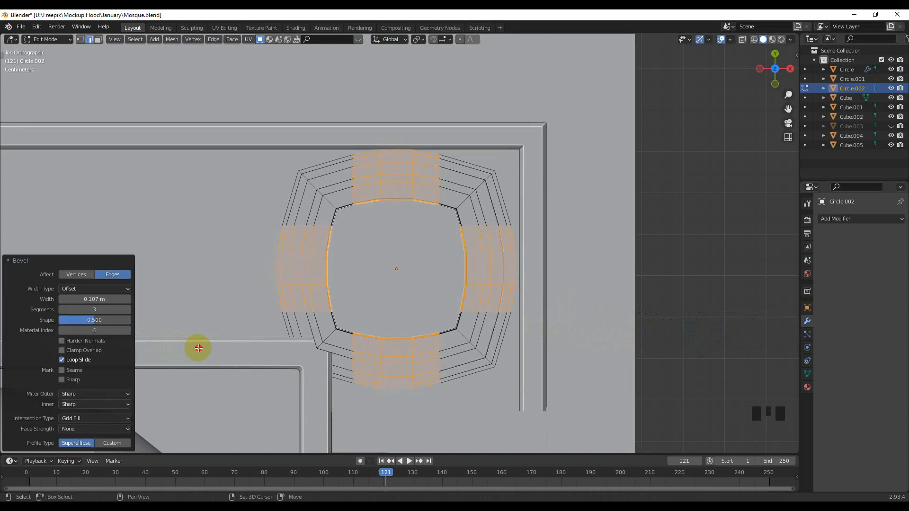
Select the minaret's four remaining sharp vertical corner edges along its full height.
scroll(176, 348, "down", 4)
middle_click_drag(358, 340, 314, 217)
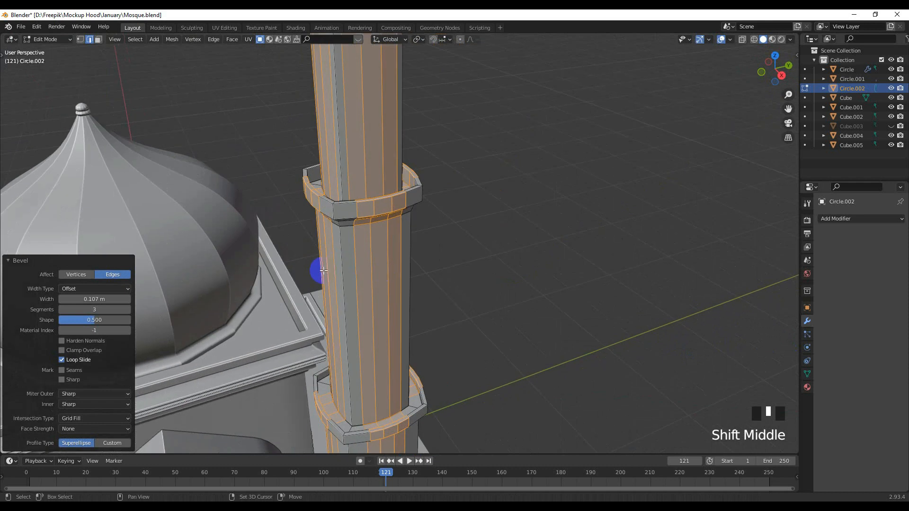
scroll(322, 271, "down", 2)
scroll(347, 271, "up", 3)
left_click(330, 241)
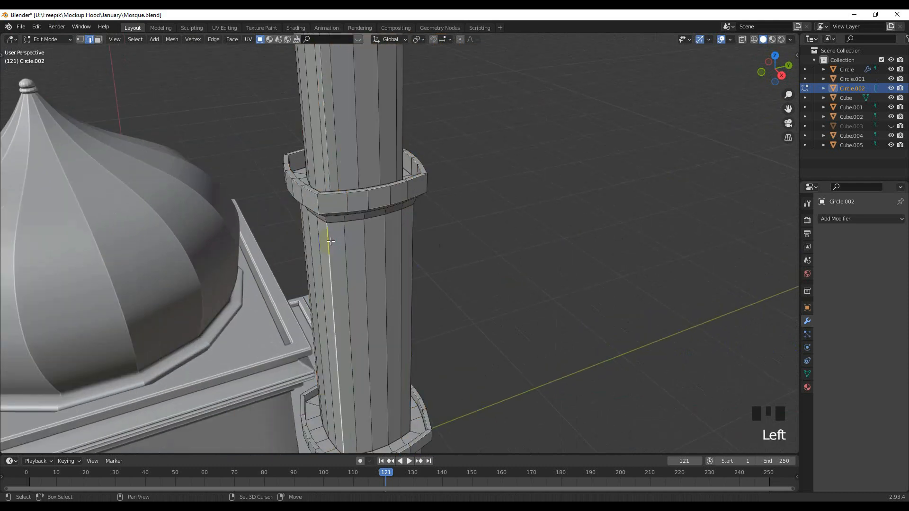
middle_click_drag(330, 241, 294, 223)
left_click(400, 236, "alt+shift")
left_click(357, 237, "alt+shift")
middle_click_drag(357, 237, 264, 261)
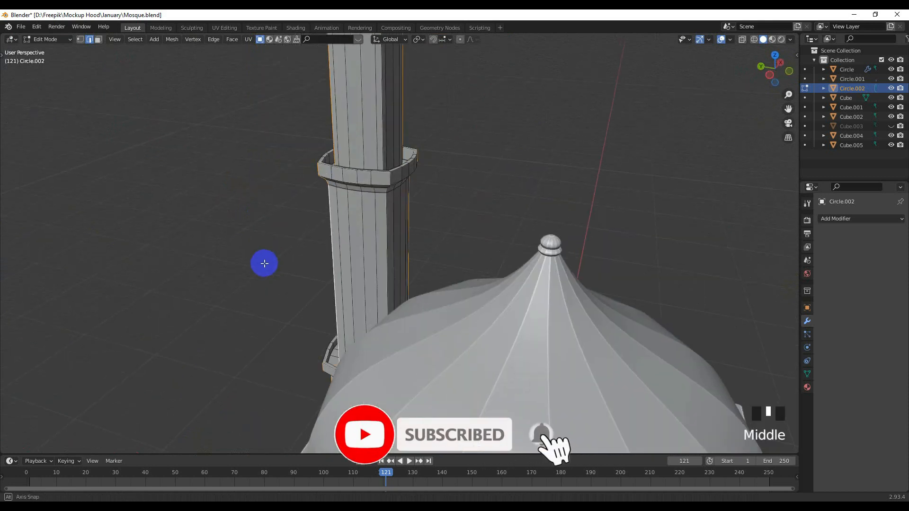
scroll(386, 217, "down", 4)
middle_click_drag(386, 217, 405, 294, "shift")
scroll(411, 305, "up", 4)
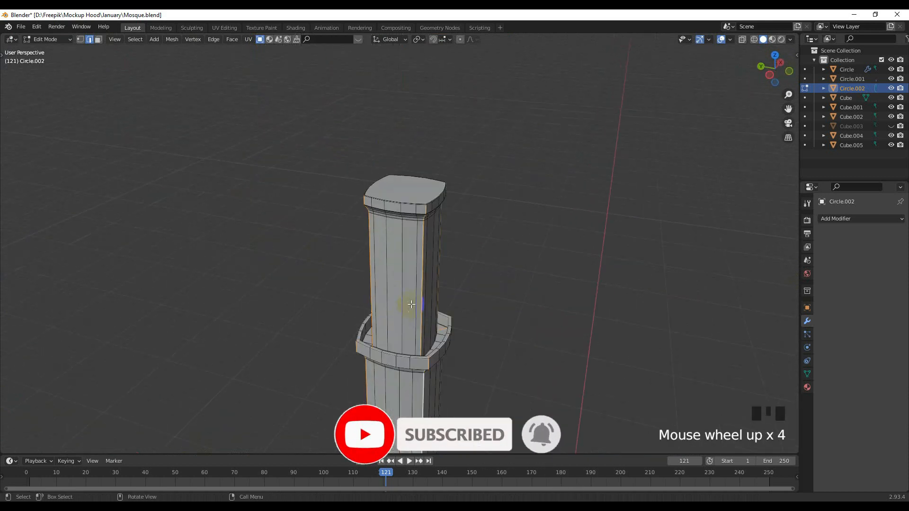
Bevel the four sharp vertical corners about 0.021 m wide with three segments.
key("KP_7")
scroll(478, 277, "up", 2)
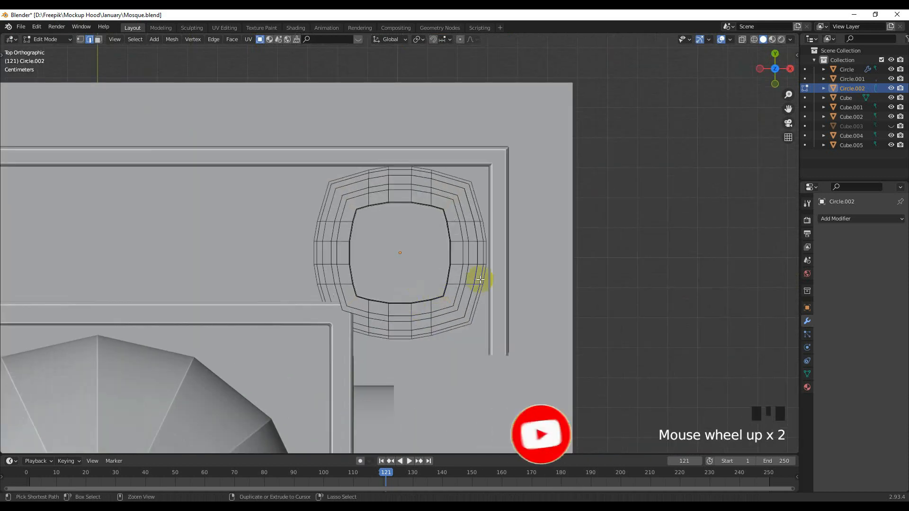
key("ctrl+b")
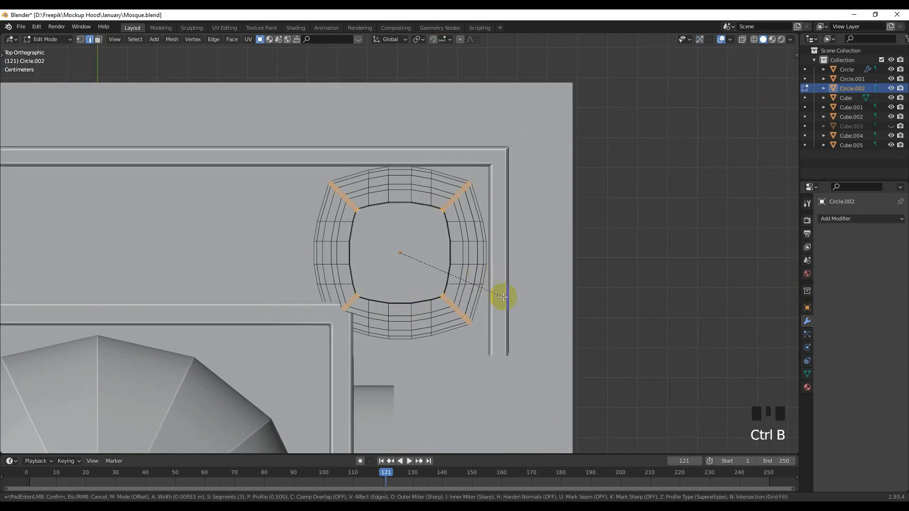
left_click(502, 299)
scroll(493, 313, "up", 6)
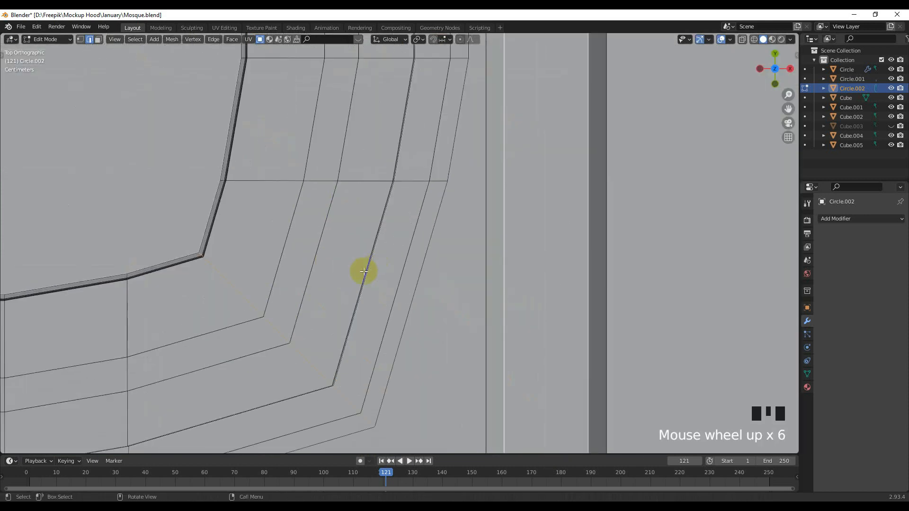
key("ctrl+v")
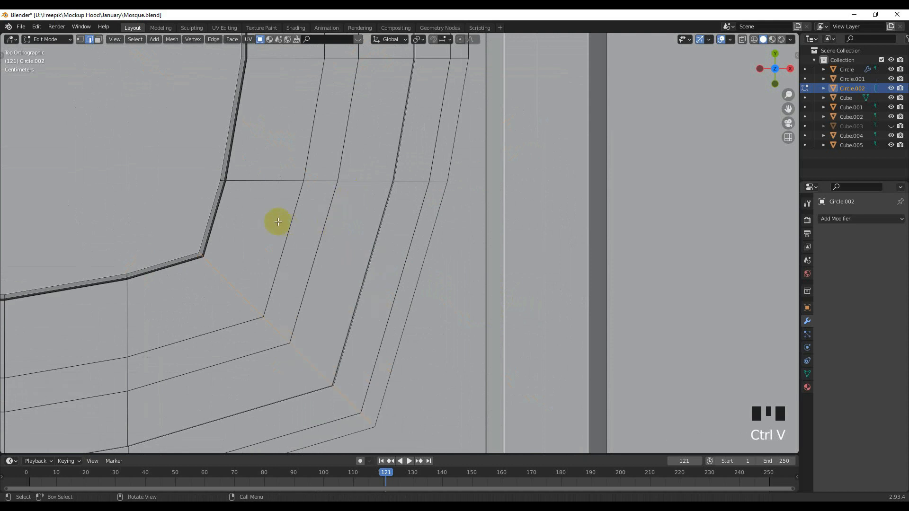
key("ctrl+v")
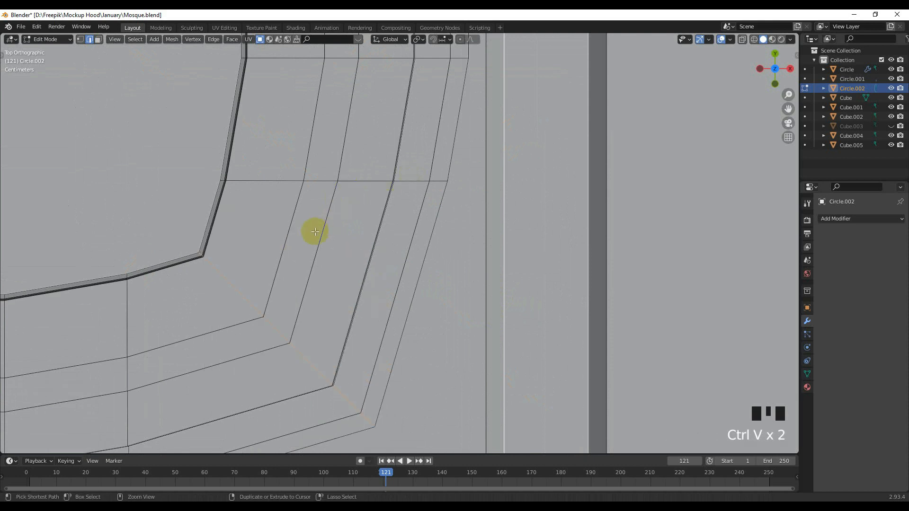
key("ctrl+b")
left_click(640, 278)
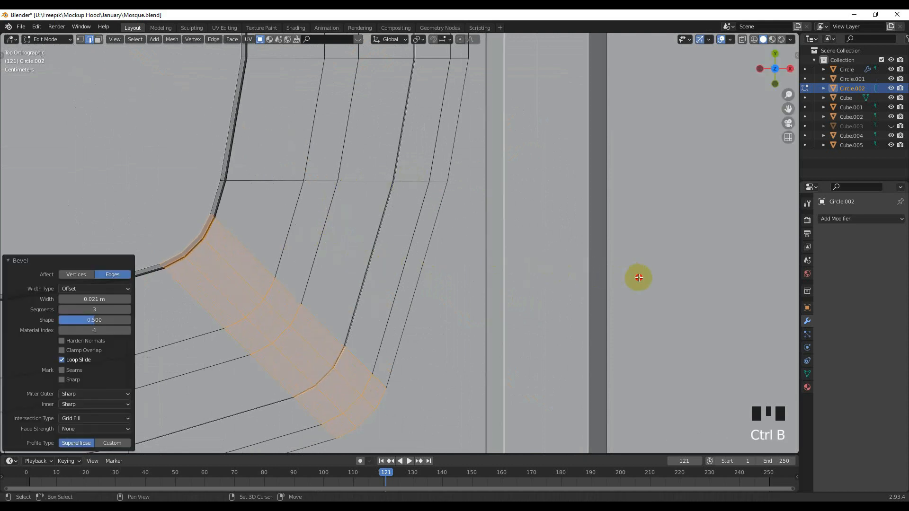
Return to Object Mode, shade the minaret smooth, enable Auto Smooth for its normals and deselect it.
scroll(546, 260, "down", 9)
key("Tab")
middle_click_drag(428, 266, 385, 168)
right_click(402, 163)
scroll(455, 184, "down", 4)
middle_click_drag(454, 183, 533, 283, "shift")
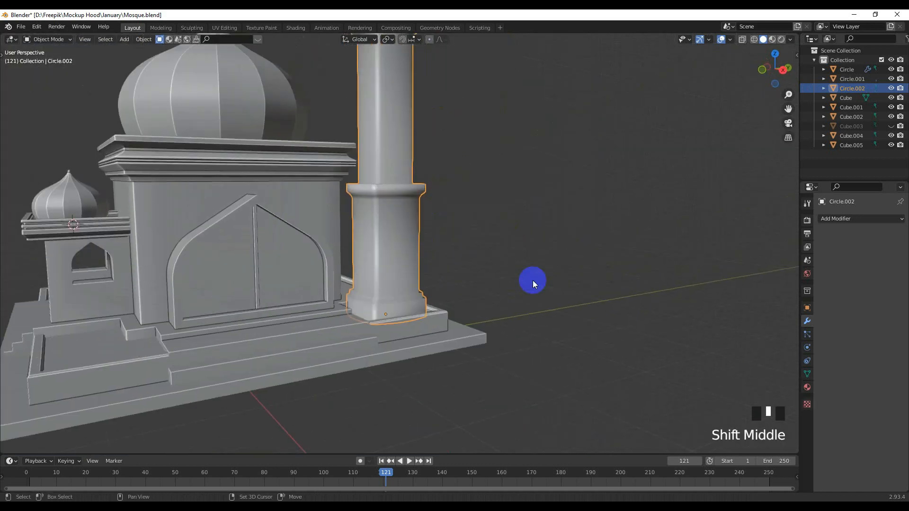
left_click(808, 374)
left_click(855, 395)
left_click(604, 290)
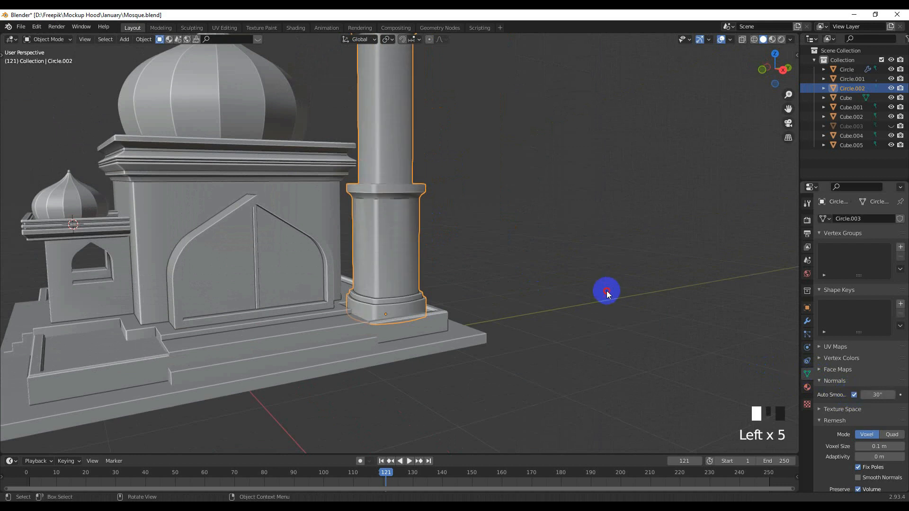
Examine the minaret's lowest balcony in the front and right orthographic views.
scroll(421, 189, "down", 3)
scroll(437, 263, "up", 1)
middle_click_drag(442, 267, 395, 283, "shift")
key("KP_1")
scroll(414, 250, "up", 3)
scroll(405, 277, "up", 3)
key("KP_3")
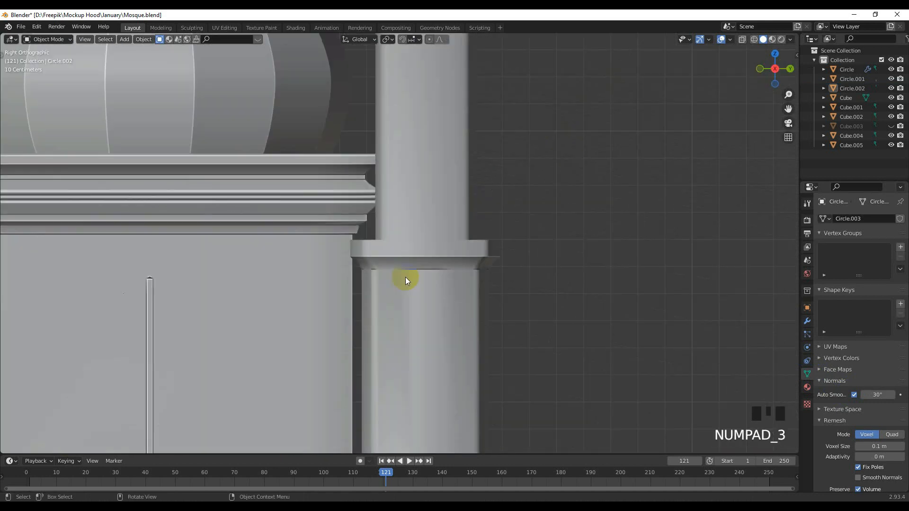